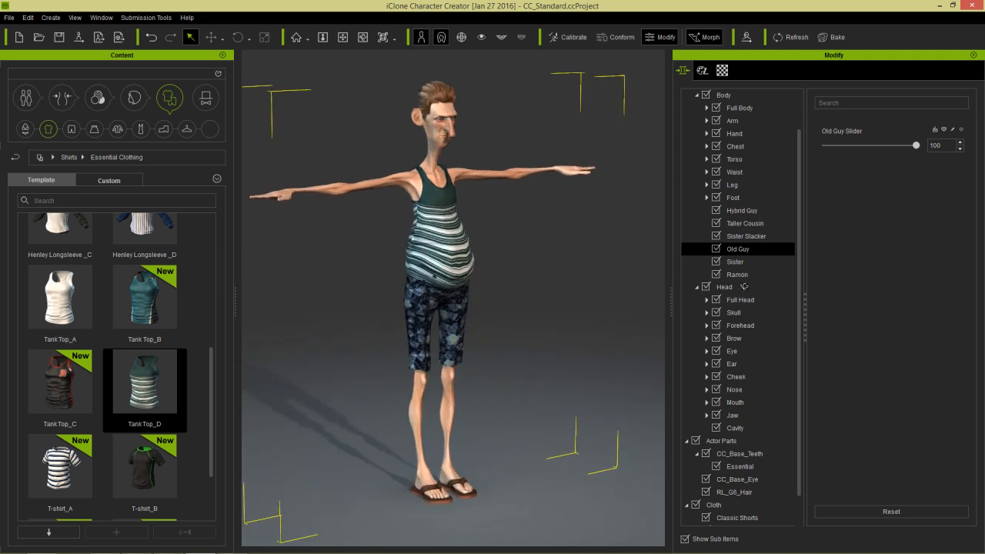
Lower the Old Guy body morph to 38 and raise the Hybrid morph under Hybrid Guy to 100.
{"action": "left_click", "coordinate": [757, 216]}
{"action": "left_click", "coordinate": [740, 248]}
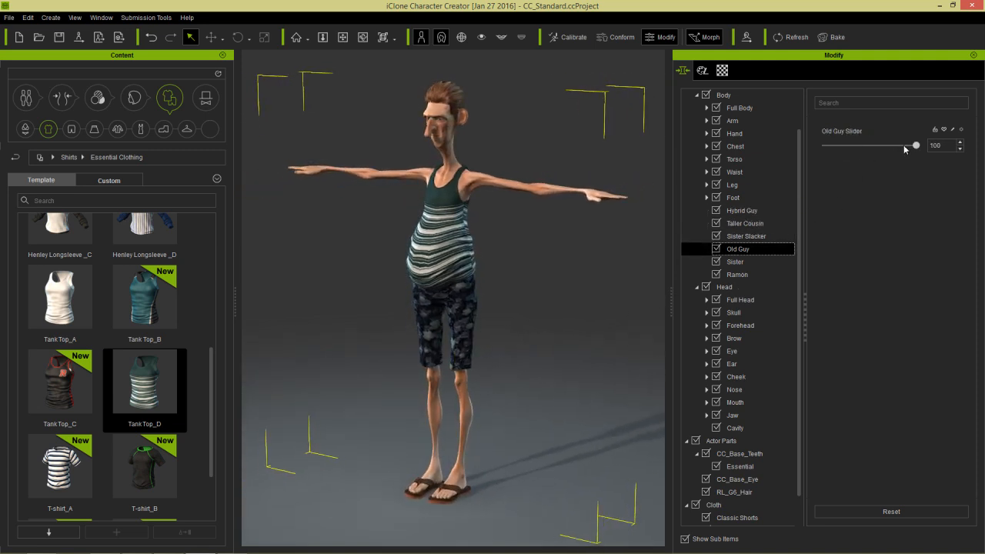
{"action": "left_click_drag", "start_coordinate": [916, 144], "coordinate": [858, 145]}
{"action": "left_click", "coordinate": [750, 210]}
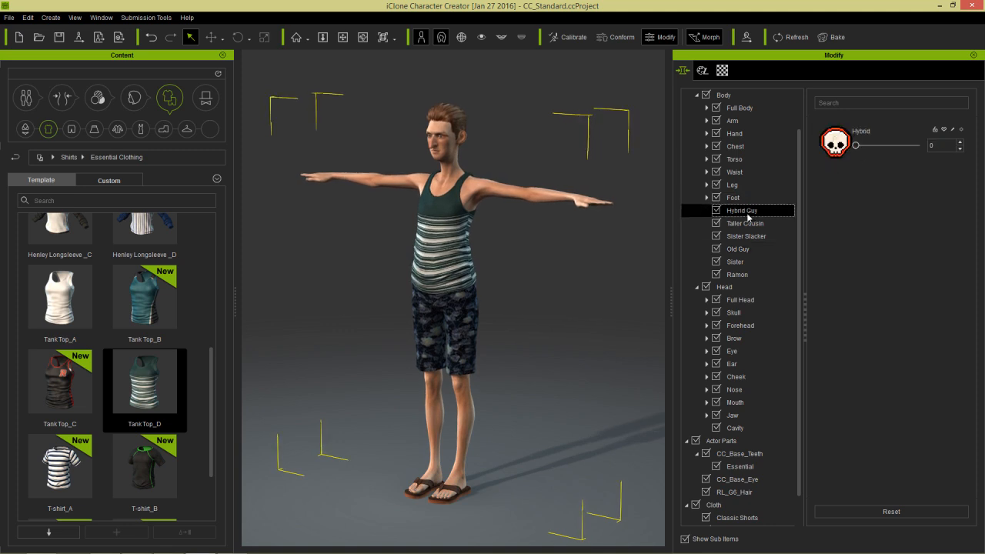
{"action": "left_click", "coordinate": [915, 147]}
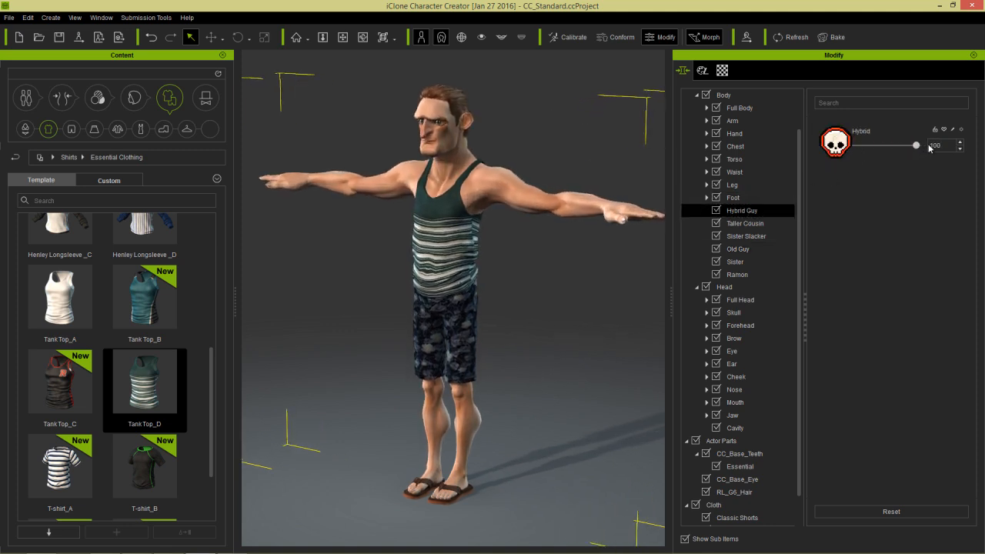
Set the Old Guy body morph to 53 and raise the Ramon body morph partway.
{"action": "left_click", "coordinate": [741, 249]}
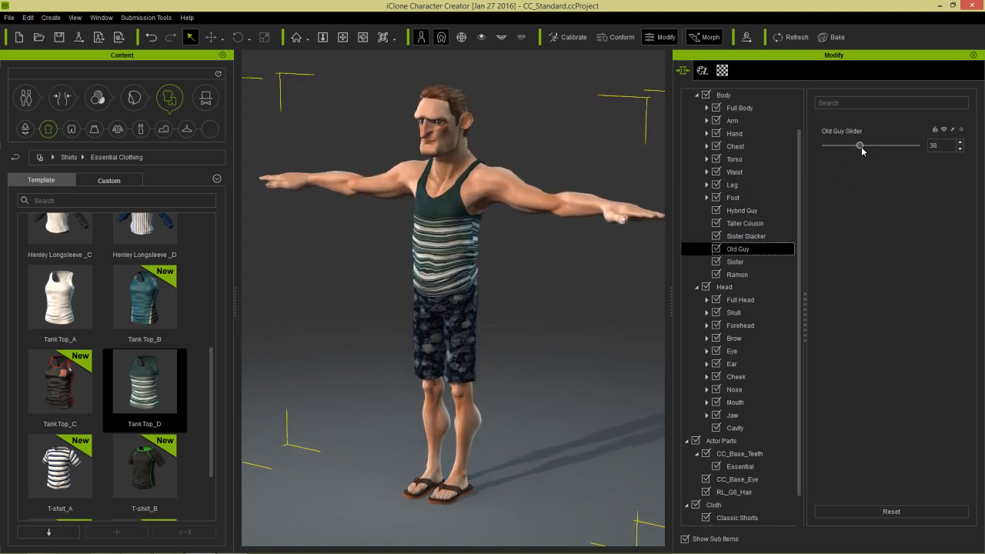
{"action": "mouse_move", "coordinate": [859, 146]}
{"action": "left_mouse_down"}
{"action": "mouse_move", "coordinate": [823, 147]}
{"action": "mouse_move", "coordinate": [873, 145]}
{"action": "left_mouse_up"}
{"action": "left_click", "coordinate": [737, 275]}
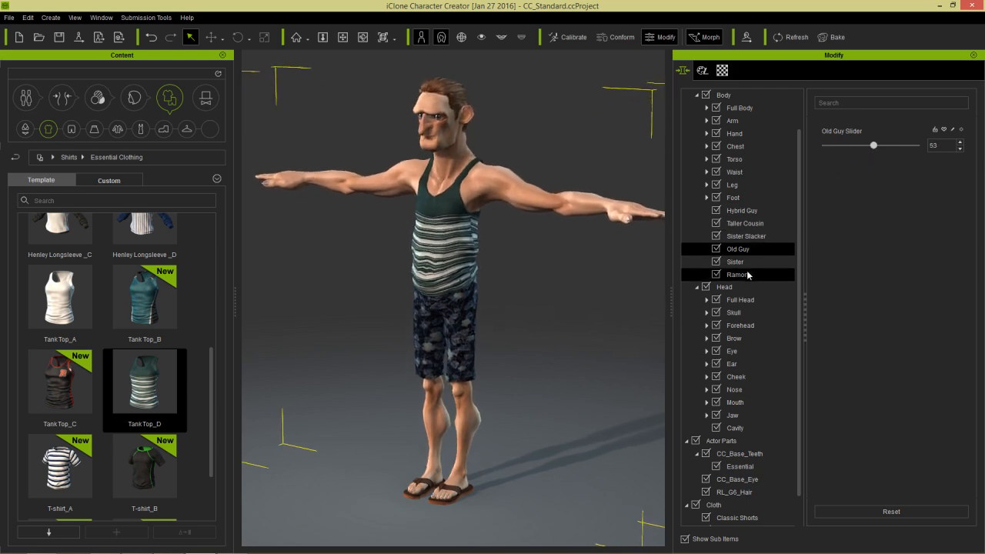
{"action": "left_click_drag", "start_coordinate": [825, 145], "coordinate": [871, 149]}
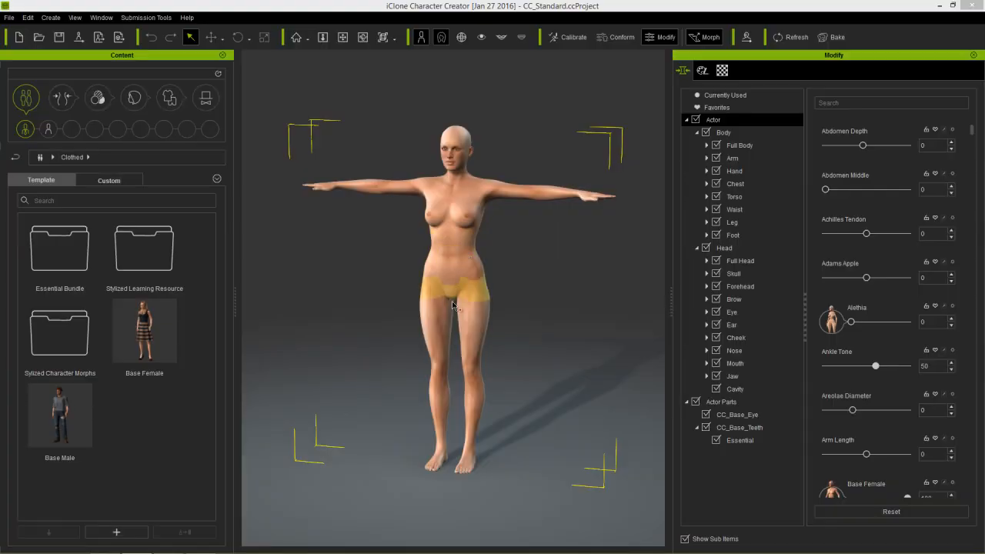
Examine the character templates in the Sylized Character Morphs folder and return to the Clothed folder.
{"action": "right_click_drag", "start_coordinate": [521, 279], "coordinate": [542, 288]}
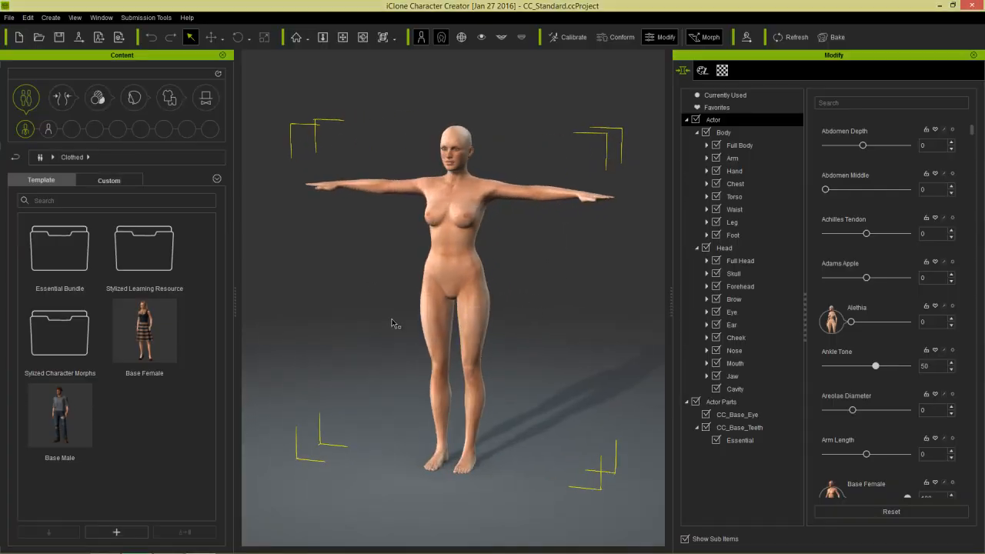
{"action": "double_click", "coordinate": [69, 331]}
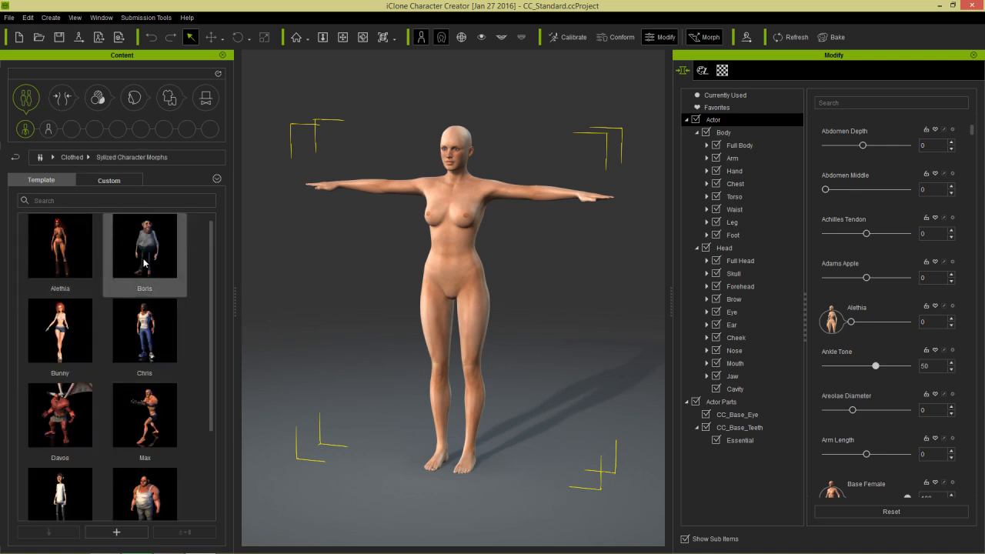
{"action": "left_click", "coordinate": [82, 157]}
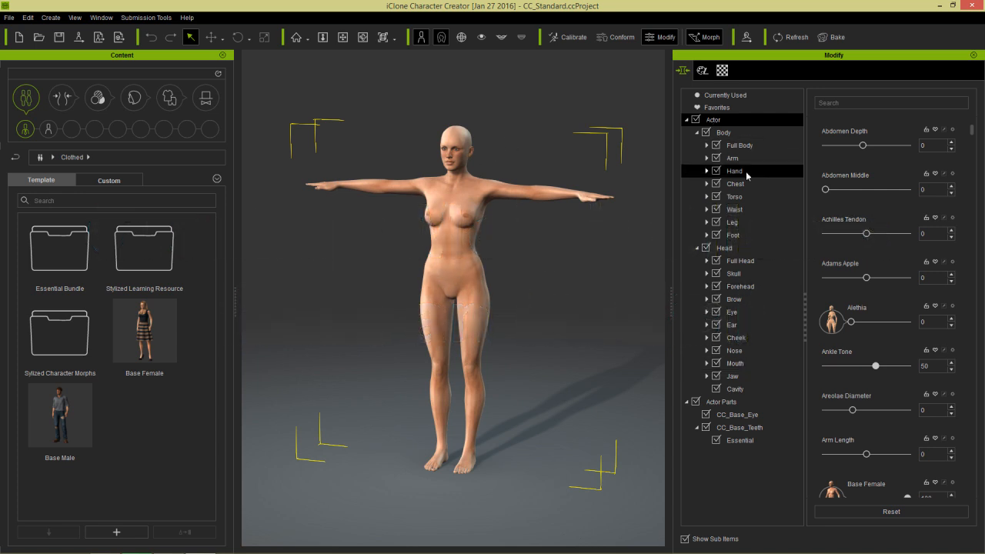
Reset all of the female actor's morphs to the default base shape.
{"action": "left_click", "coordinate": [891, 511]}
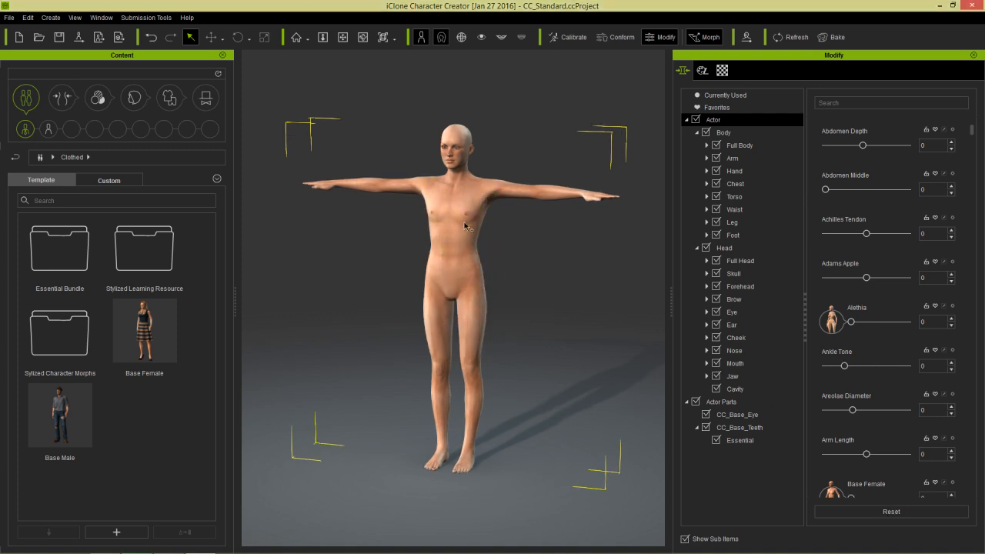
{"action": "right_click_drag", "start_coordinate": [465, 224], "coordinate": [522, 252]}
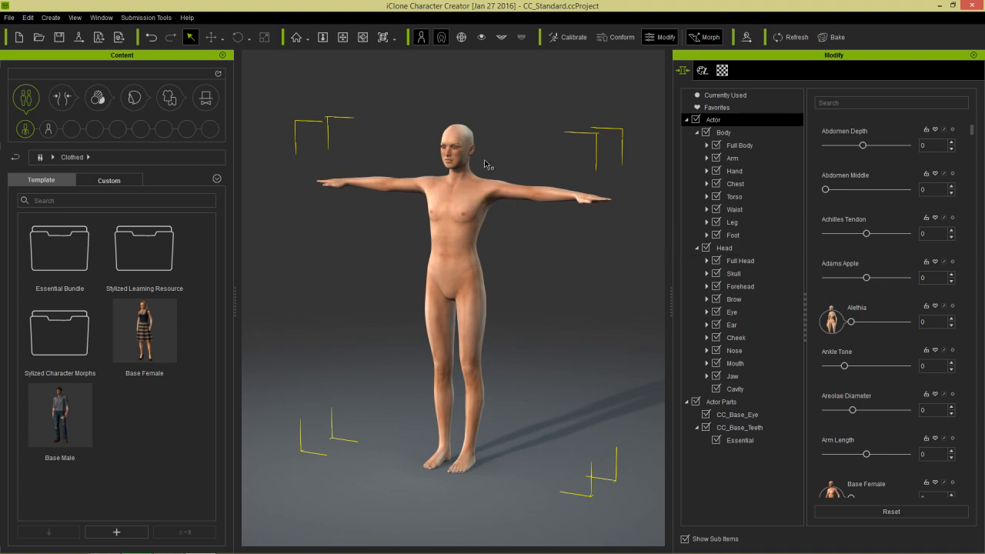
{"action": "right_click_drag", "start_coordinate": [492, 165], "coordinate": [472, 158]}
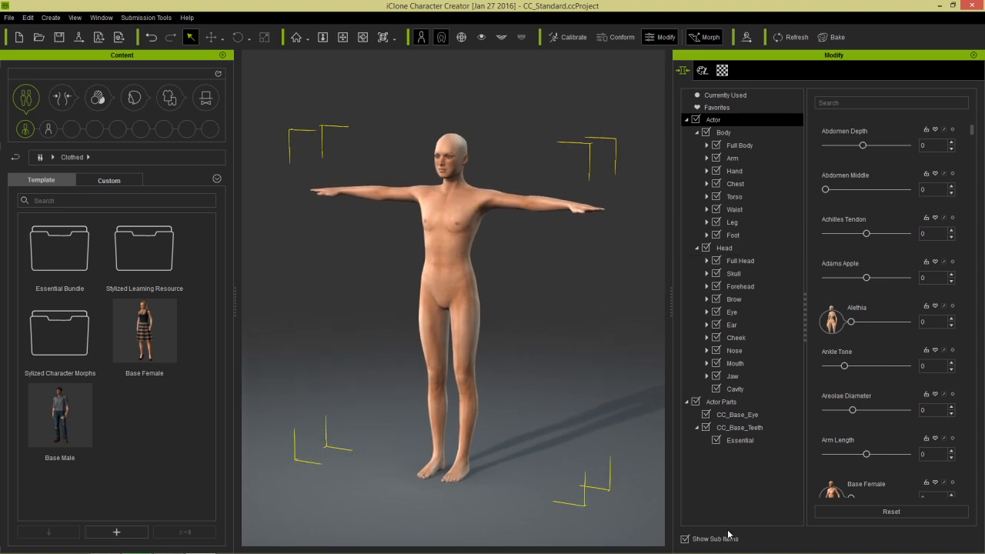
{"action": "right_click_drag", "start_coordinate": [556, 151], "coordinate": [440, 114]}
Start creating a new morph slider and set its category to Body.
{"action": "left_click", "coordinate": [51, 16]}
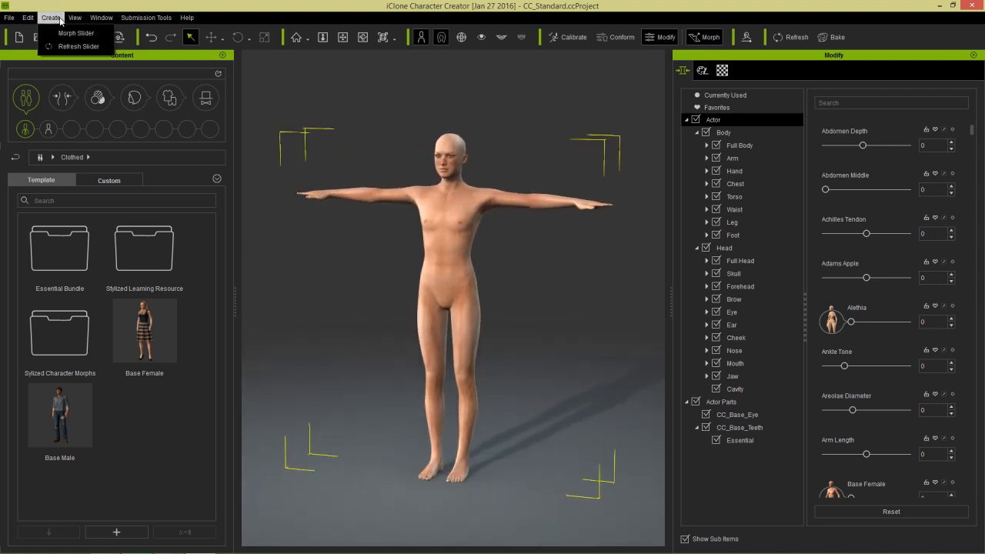
{"action": "left_click", "coordinate": [58, 34]}
{"action": "left_click_drag", "start_coordinate": [135, 64], "coordinate": [402, 84]}
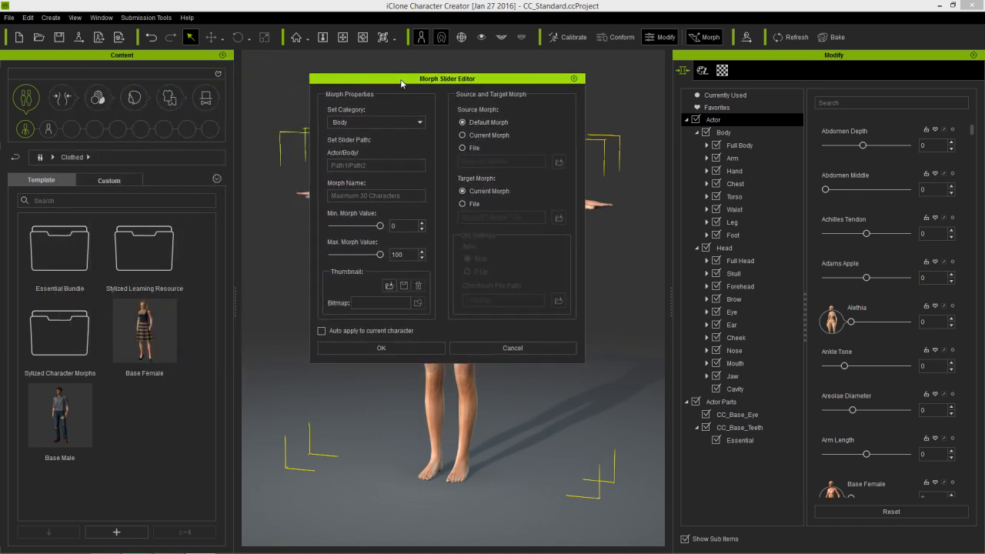
{"action": "left_click", "coordinate": [391, 124]}
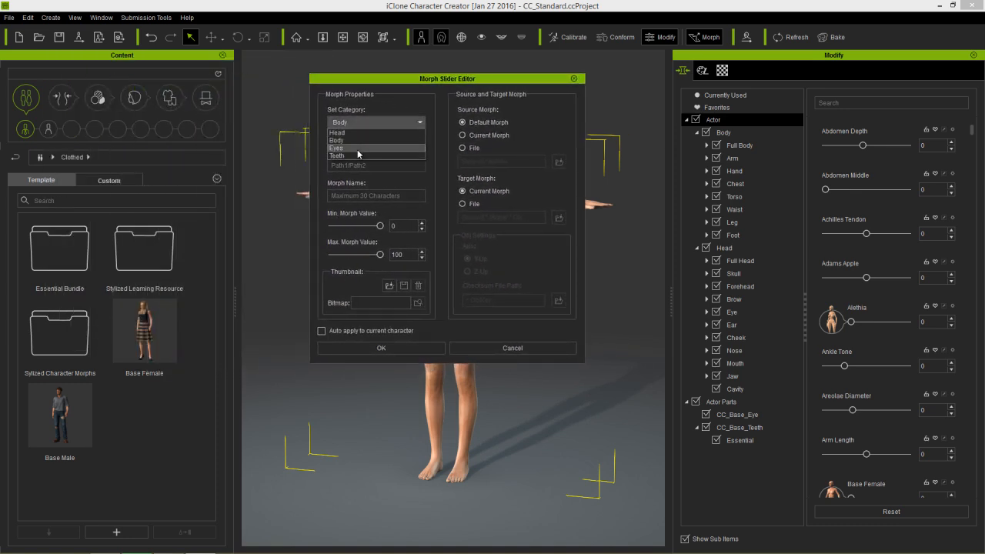
{"action": "left_click", "coordinate": [370, 140]}
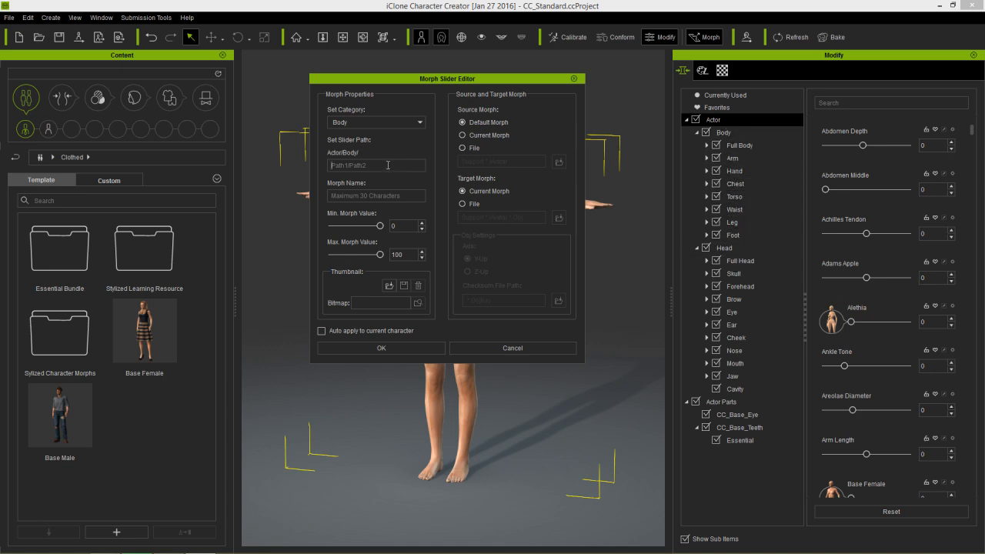
Set the new morph's slider path to Toon Guy under Actor/Body.
{"action": "type", "text": "Toon Guy"}
{"action": "left_click_drag", "start_coordinate": [388, 164], "coordinate": [347, 163]}
{"action": "type", "text": "Su"}
{"action": "left_click", "coordinate": [399, 73]}
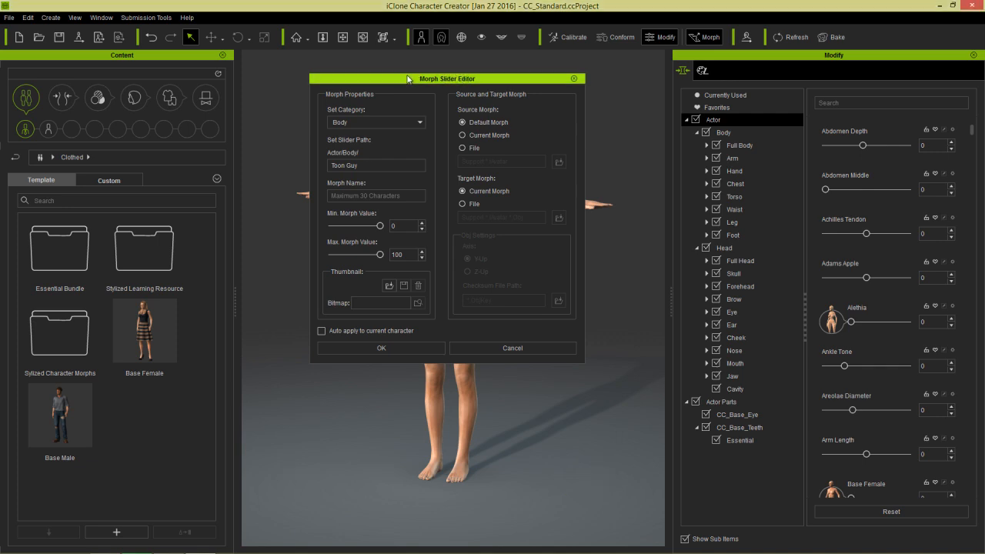
{"action": "left_click_drag", "start_coordinate": [399, 73], "coordinate": [364, 78]}
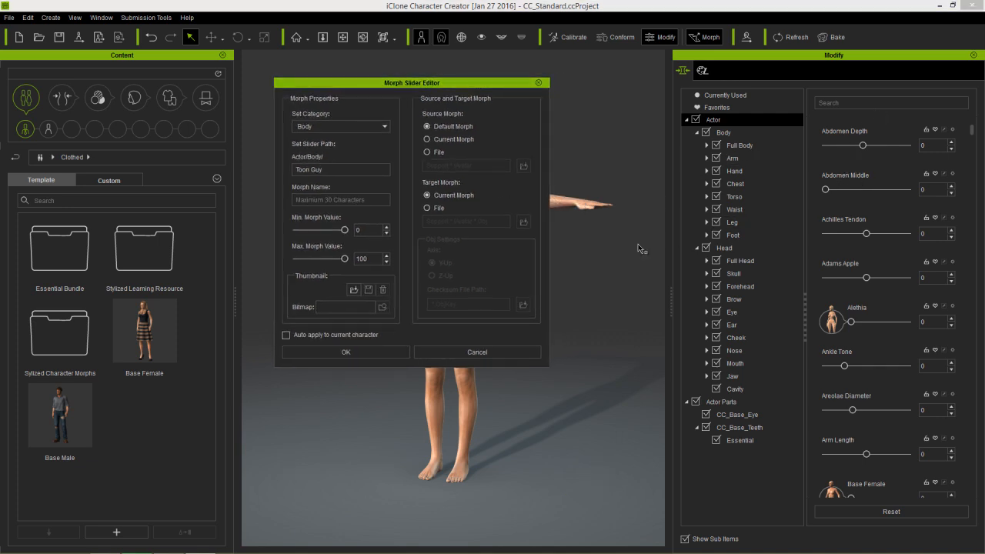
Name the morph Toon Slider, with a minimum value of 0 and a maximum value of 100.
{"action": "left_click", "coordinate": [344, 200]}
{"action": "type", "text": "Toon Slider"}
{"action": "double_click", "coordinate": [372, 257]}
{"action": "left_click", "coordinate": [344, 259]}
{"action": "left_click_drag", "start_coordinate": [341, 235], "coordinate": [348, 238]}
Load the PNG image Kills_skull_64x64 from the Desktop as the slider's thumbnail.
{"action": "left_click", "coordinate": [355, 289]}
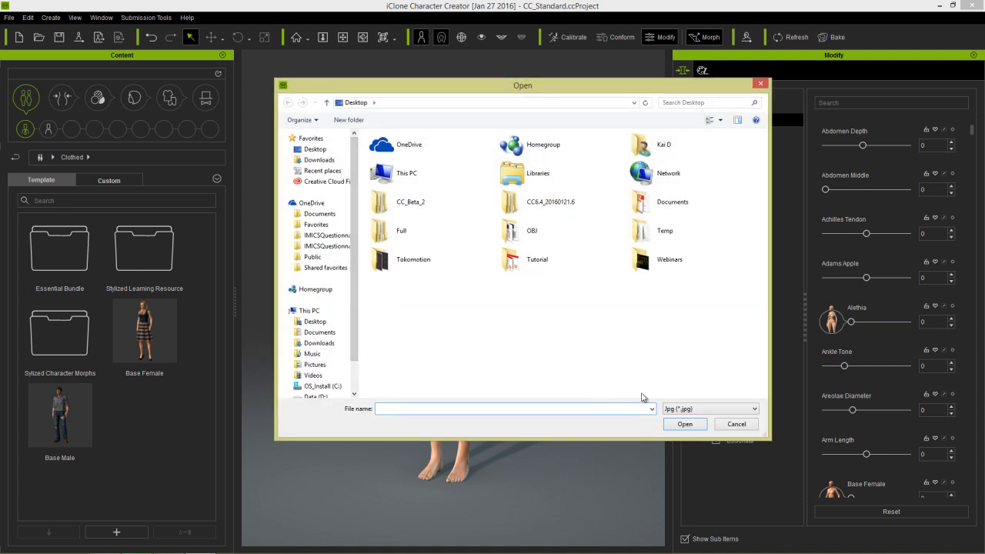
{"action": "left_click", "coordinate": [682, 409]}
{"action": "left_click", "coordinate": [679, 427]}
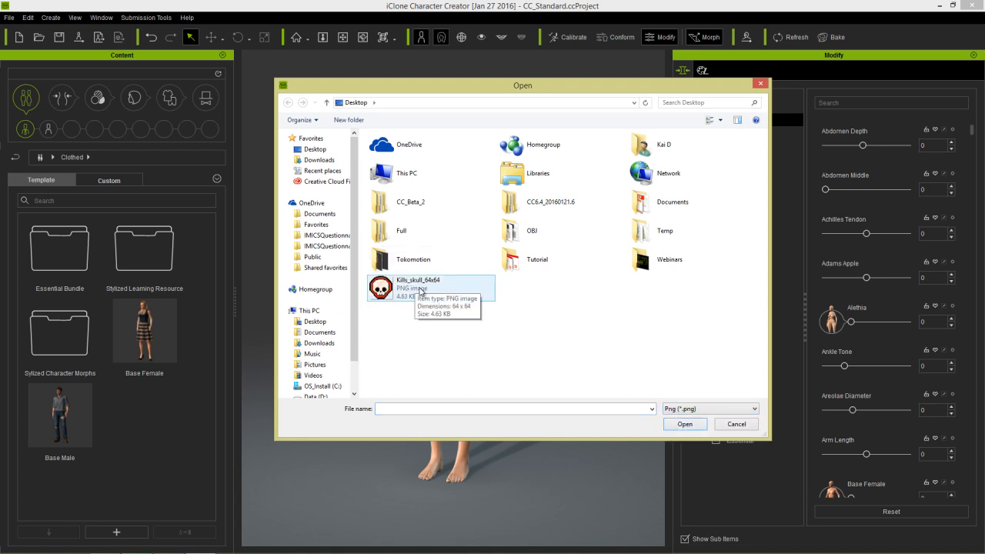
{"action": "double_click", "coordinate": [419, 289]}
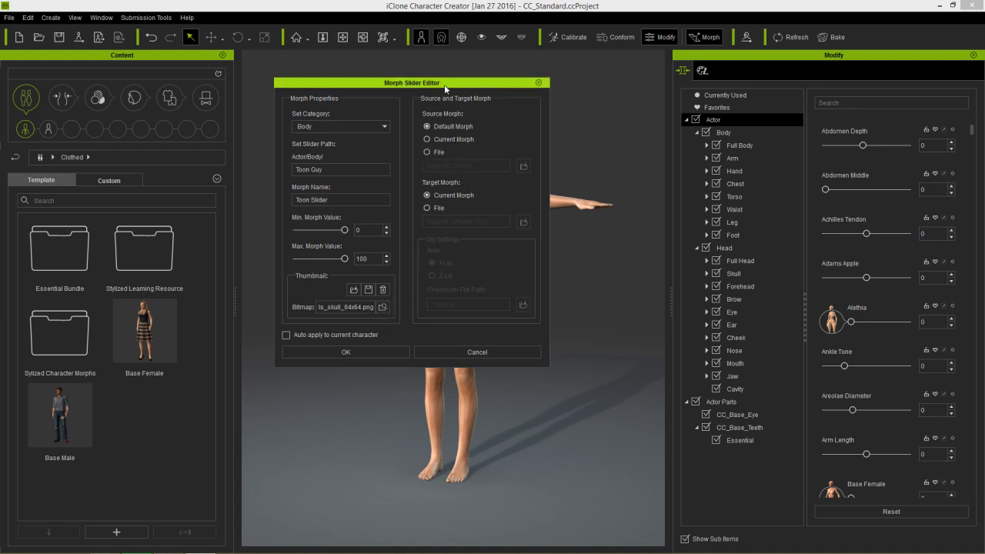
Use the Slim avatar file from the Sylized Character Morphs folder as the target morph.
{"action": "left_click_drag", "start_coordinate": [444, 85], "coordinate": [241, 120]}
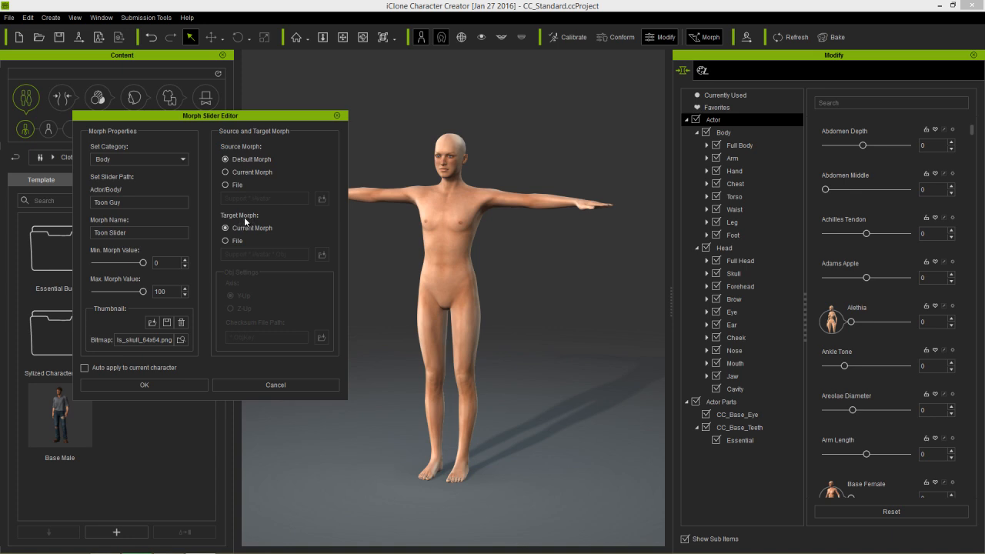
{"action": "left_click", "coordinate": [237, 241]}
{"action": "left_click", "coordinate": [321, 254]}
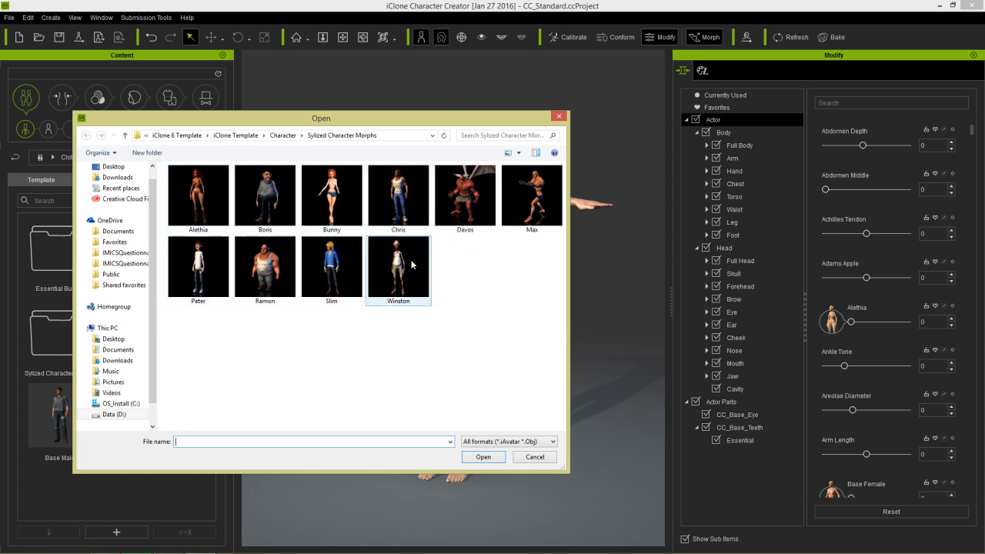
{"action": "double_click", "coordinate": [333, 267]}
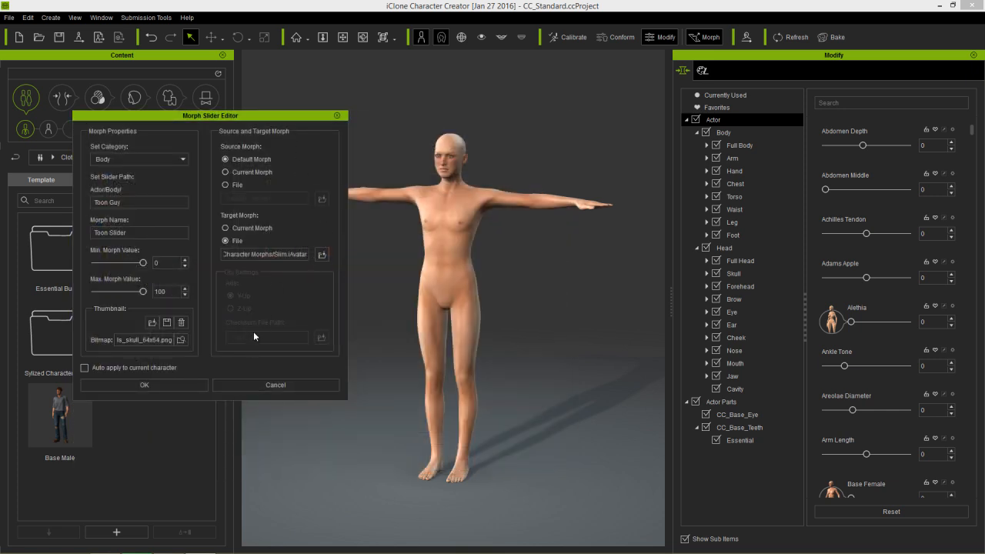
Switch to iClone 6 and browse the avatar templates to the Sylized Character Morphs folder.
{"action": "key", "text": "alt+Tab"}
{"action": "key", "text": "alt+Tab"}
{"action": "key", "text": "alt+shift+Tab"}
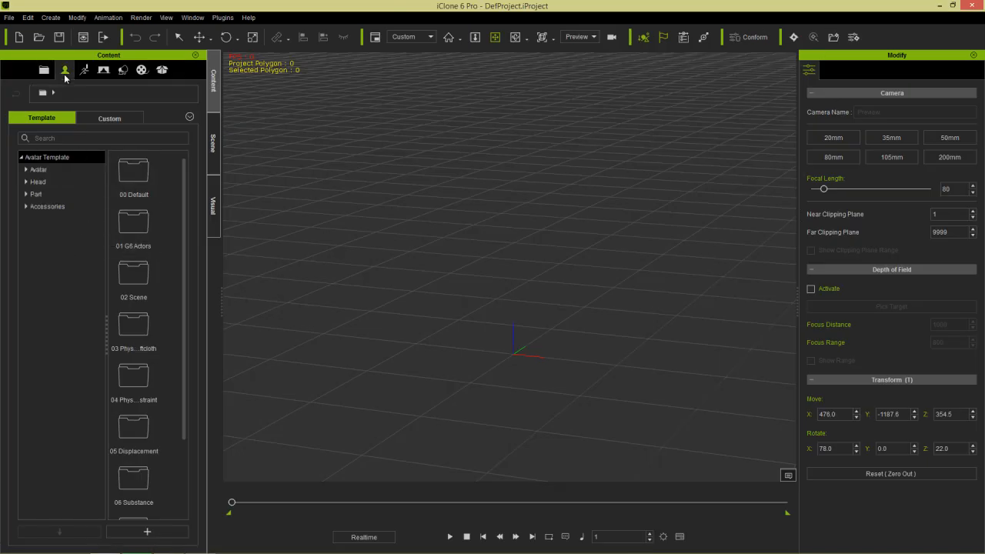
{"action": "left_click", "coordinate": [48, 168]}
{"action": "left_click_drag", "start_coordinate": [98, 209], "coordinate": [99, 383]}
{"action": "left_click", "coordinate": [77, 414]}
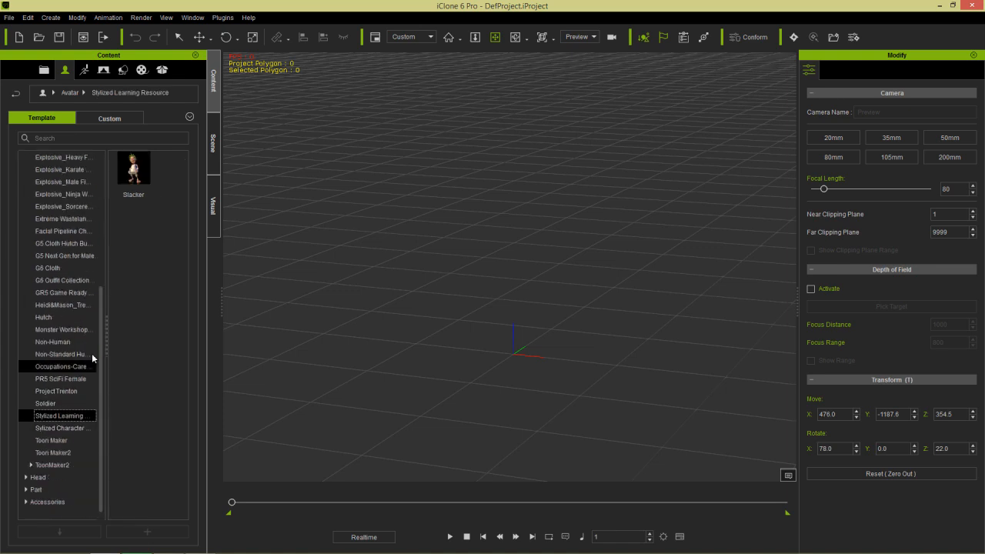
{"action": "left_click", "coordinate": [65, 428]}
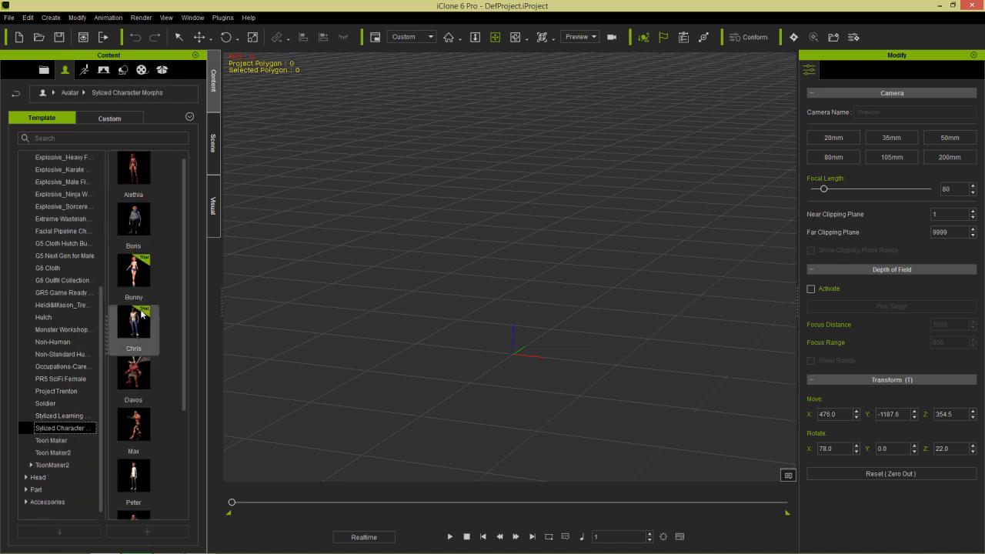
Find the Boris template's file on disk, select its folder path, and close the folder window.
{"action": "right_click", "coordinate": [136, 226]}
{"action": "left_click", "coordinate": [184, 309]}
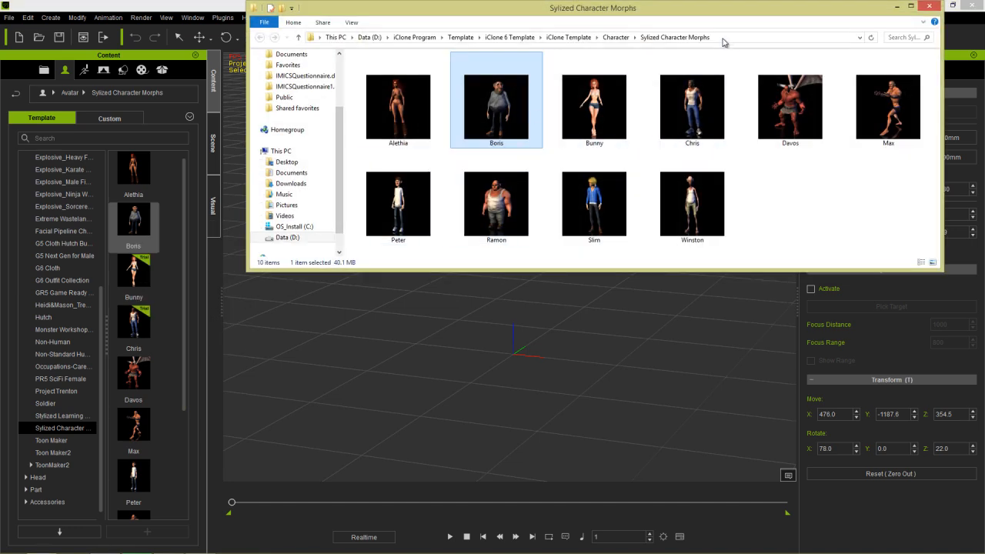
{"action": "left_click", "coordinate": [731, 35]}
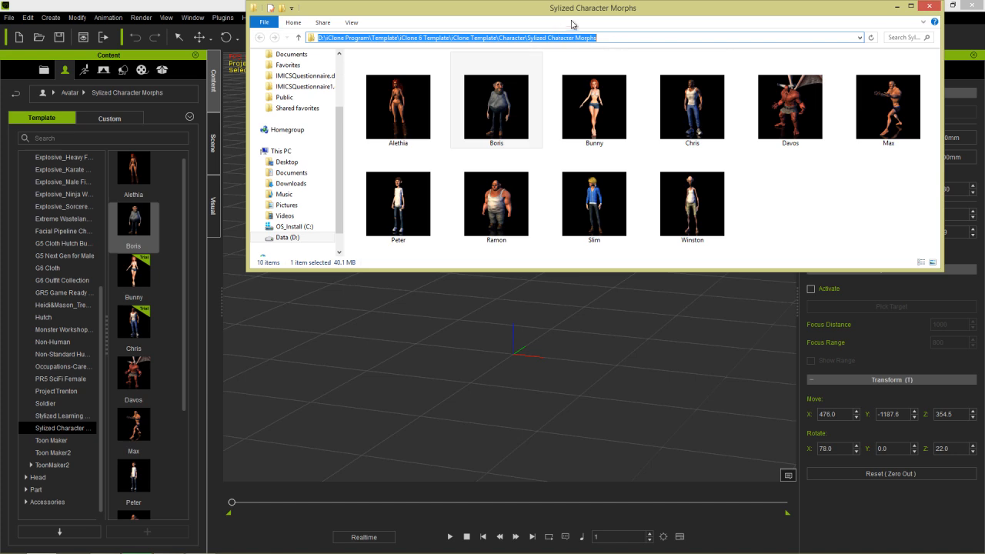
{"action": "left_click", "coordinate": [930, 6]}
Return to Character Creator and create the Toon Slider morph, auto-applied to the current character at 100.
{"action": "key", "text": "alt+Tab"}
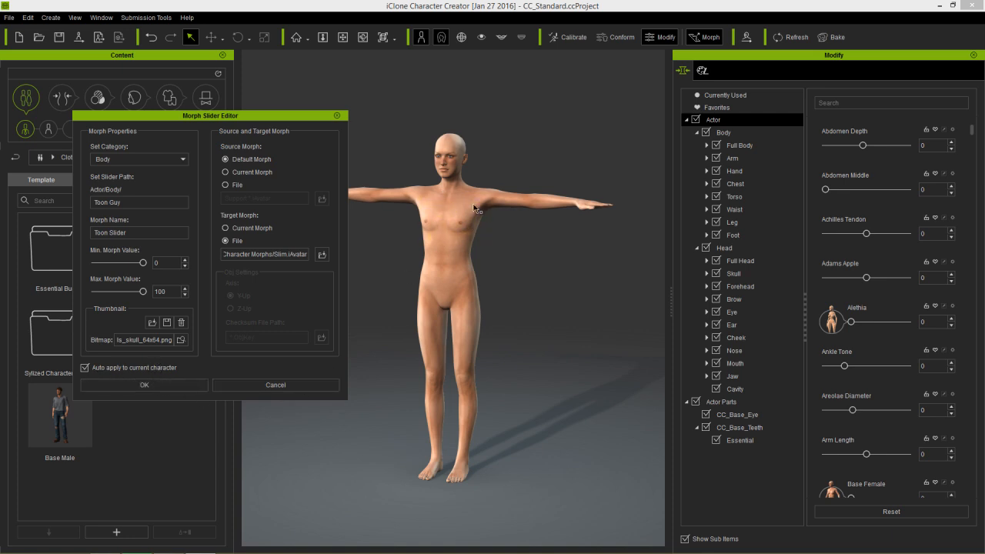
{"action": "left_click", "coordinate": [161, 385]}
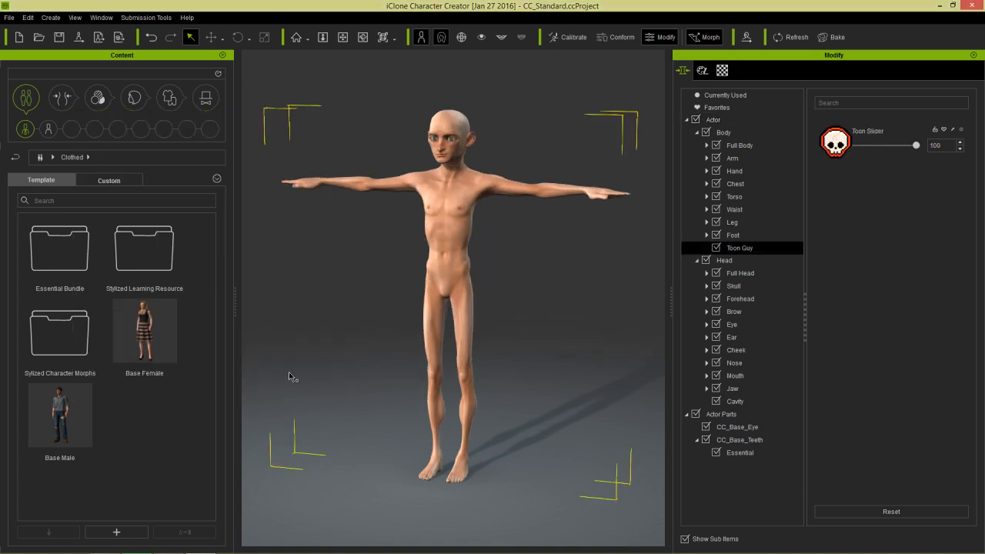
{"action": "right_click_drag", "start_coordinate": [533, 297], "coordinate": [492, 271]}
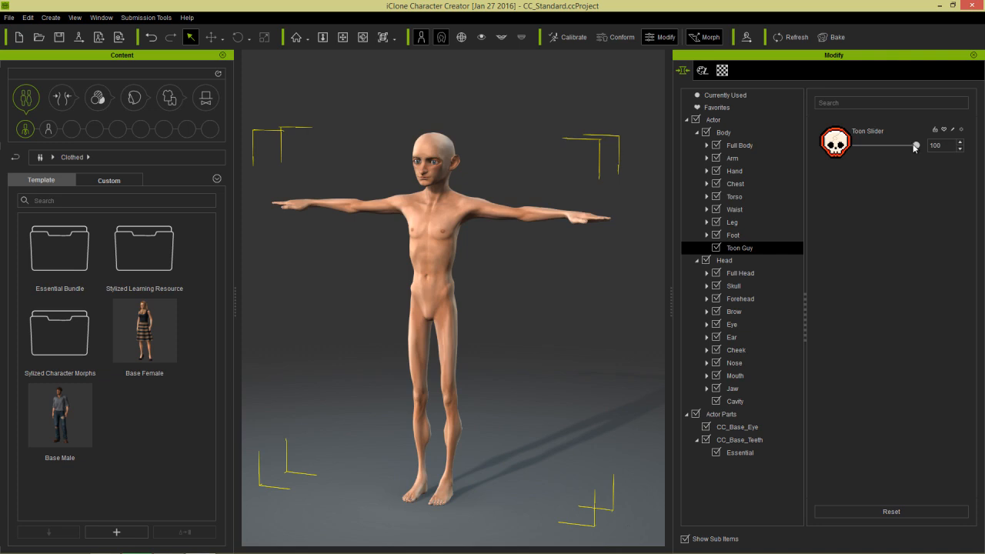
{"action": "mouse_move", "coordinate": [914, 146]}
{"action": "left_mouse_down"}
{"action": "mouse_move", "coordinate": [839, 151]}
{"action": "mouse_move", "coordinate": [925, 147]}
{"action": "left_mouse_up"}
Start another body morph slider with the slider path Devil Guy and enter Devil as the morph name.
{"action": "left_click", "coordinate": [50, 18]}
{"action": "left_click", "coordinate": [65, 34]}
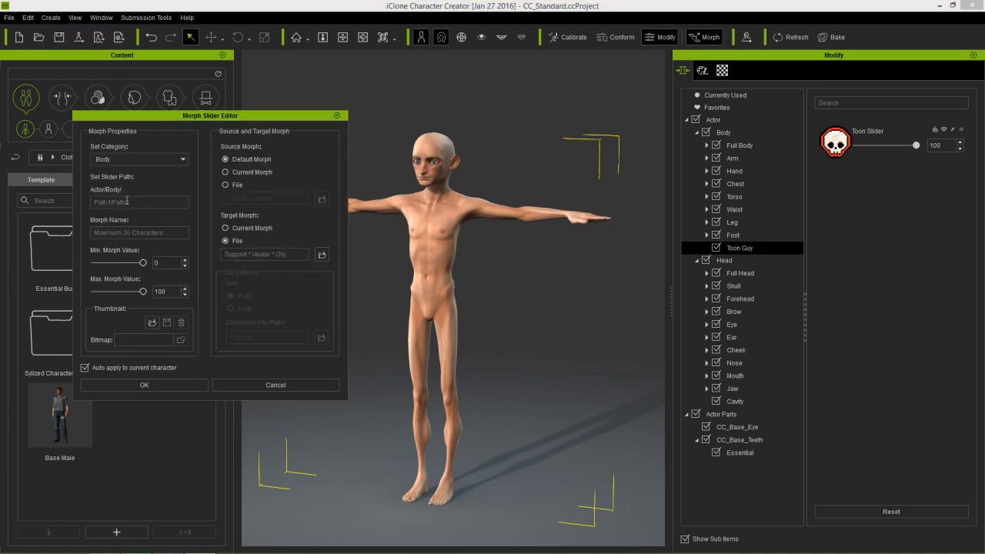
{"action": "left_click", "coordinate": [126, 201]}
{"action": "type", "text": "Devil"}
{"action": "key", "text": "Tab"}
{"action": "type", "text": "O"}
{"action": "key", "text": "BackSpace"}
Use the Davos avatar file from the Sylized Character Morphs folder as the new slider's target morph.
{"action": "left_click", "coordinate": [322, 256]}
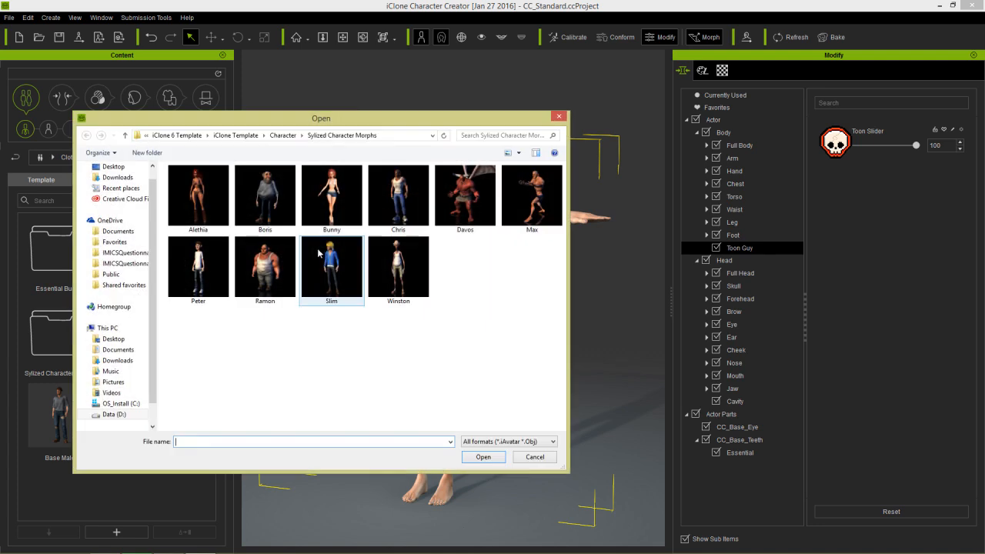
{"action": "double_click", "coordinate": [465, 198]}
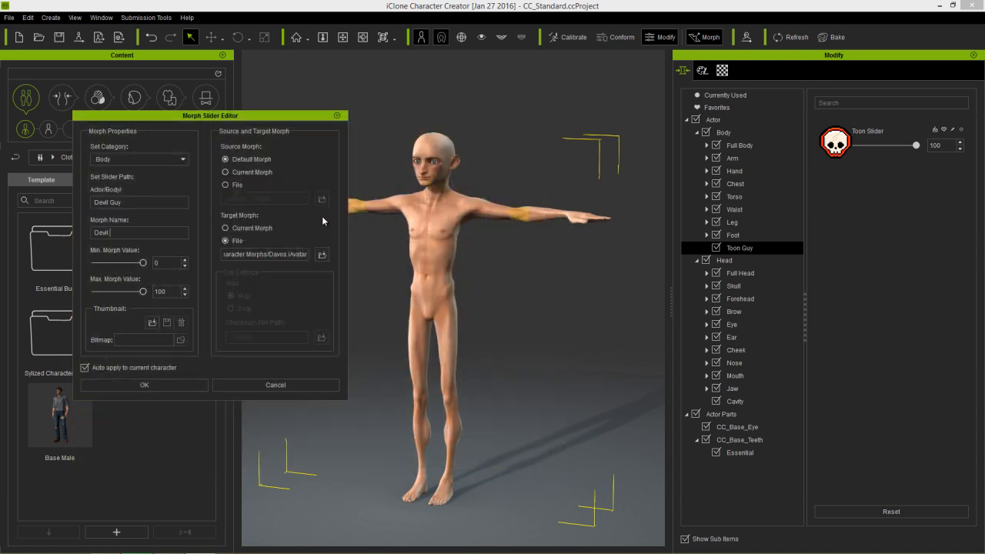
Use the Kills_skull_64x64 PNG from the Desktop as the Devil slider's thumbnail and create the slider.
{"action": "left_click", "coordinate": [151, 323]}
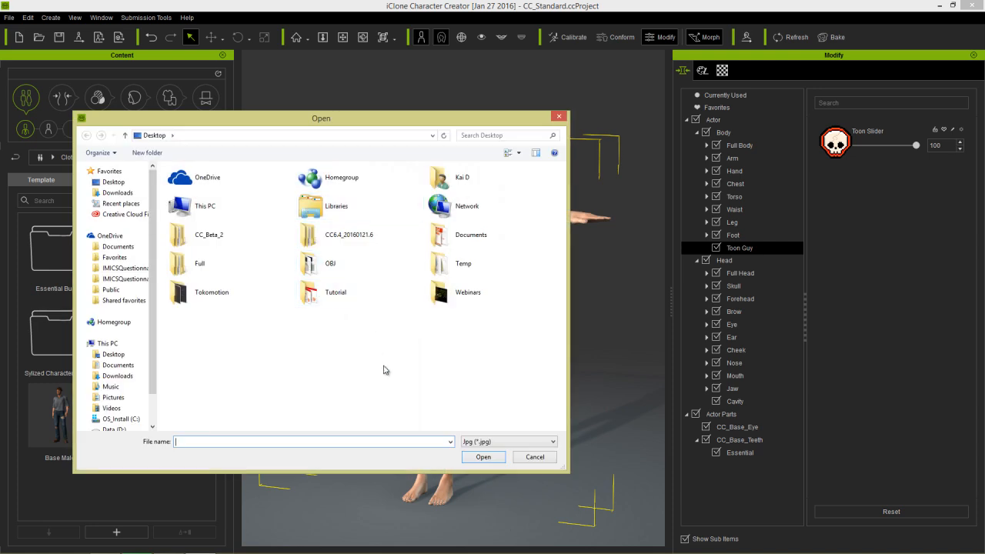
{"action": "left_click", "coordinate": [473, 442]}
{"action": "left_click", "coordinate": [477, 459]}
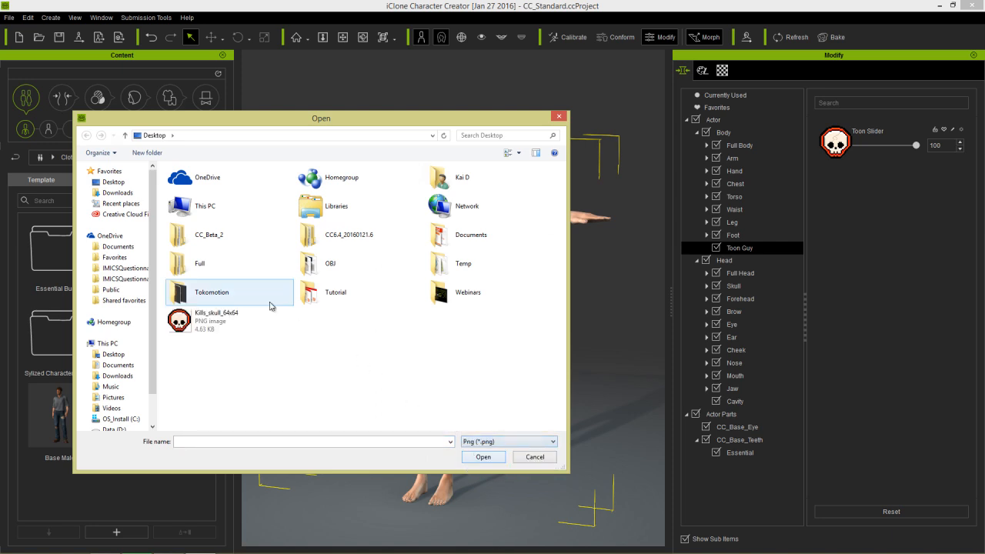
{"action": "double_click", "coordinate": [208, 317]}
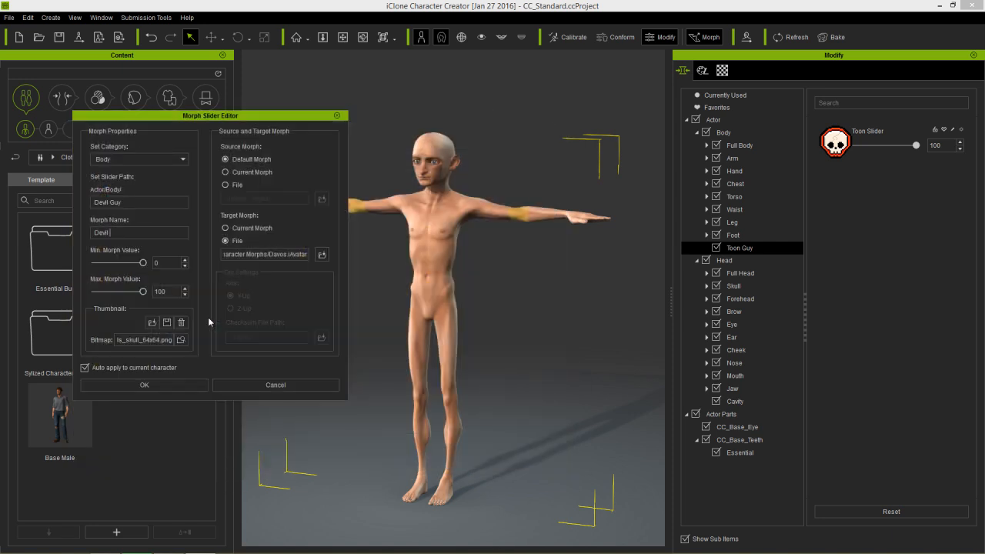
{"action": "left_click", "coordinate": [166, 385]}
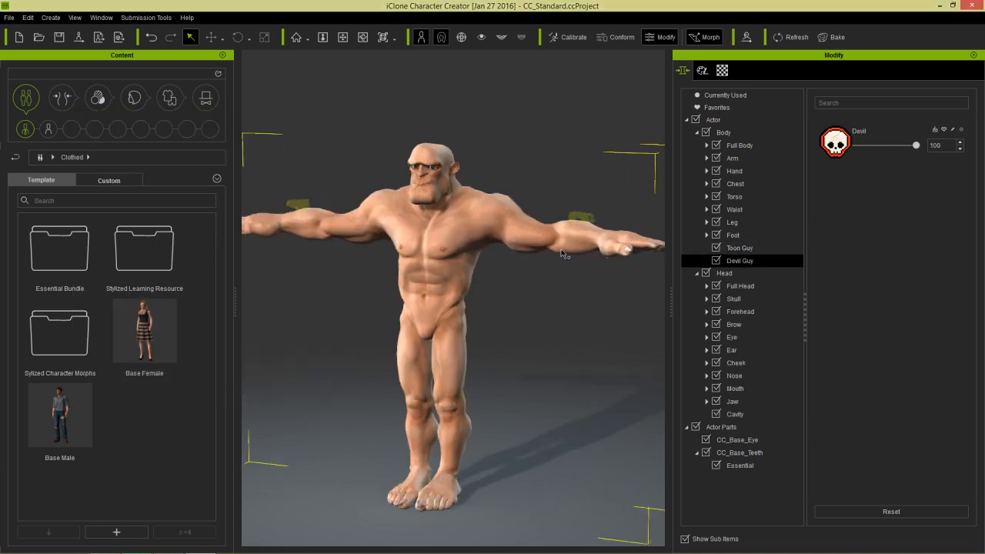
Reduce the Devil morph to 56 and check the Toon Guy and Devil Guy slider categories.
{"action": "right_click_drag", "start_coordinate": [540, 259], "coordinate": [527, 239]}
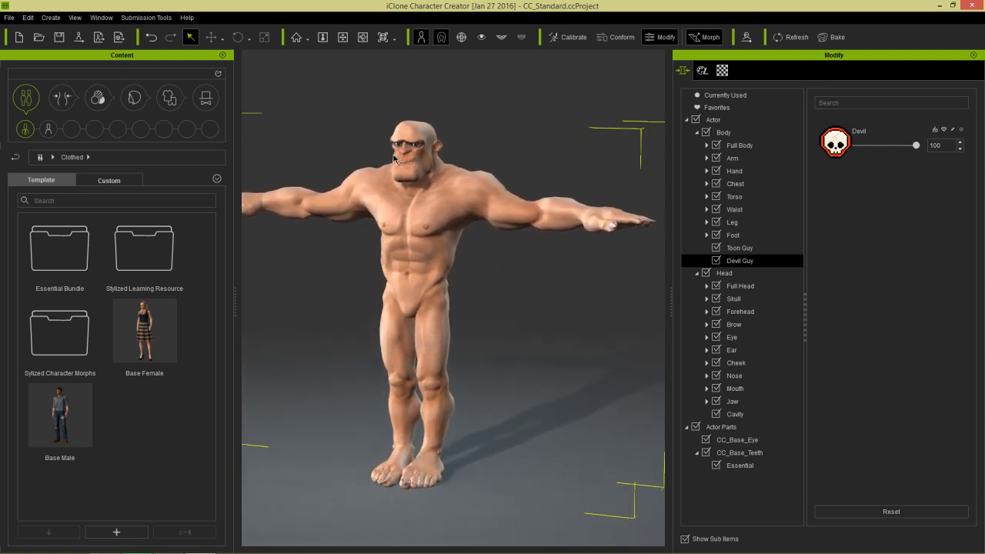
{"action": "right_click_drag", "start_coordinate": [554, 209], "coordinate": [520, 196]}
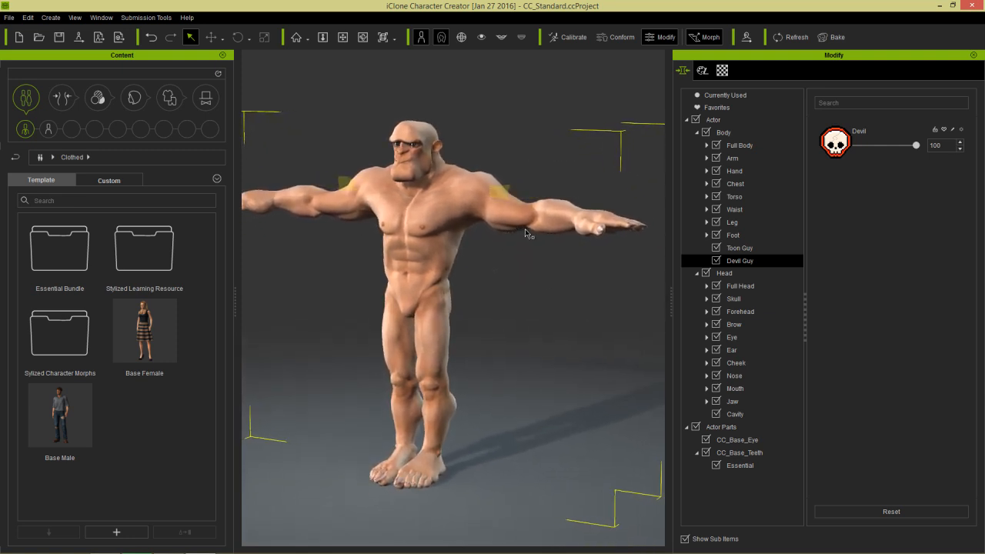
{"action": "left_click_drag", "start_coordinate": [915, 148], "coordinate": [889, 150]}
{"action": "left_click", "coordinate": [757, 248]}
{"action": "left_click", "coordinate": [741, 261]}
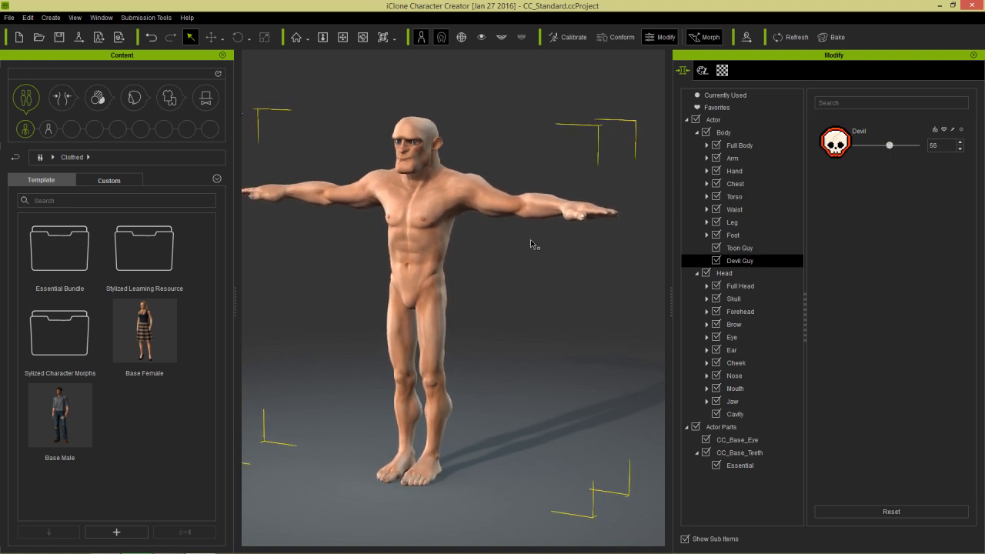
Examine the blended character's head from the front and in profile, along with the overall body shape.
{"action": "scroll", "coordinate": [422, 179], "scroll_direction": "up", "scroll_amount": 5}
{"action": "scroll", "coordinate": [488, 323], "scroll_direction": "up", "scroll_amount": 5}
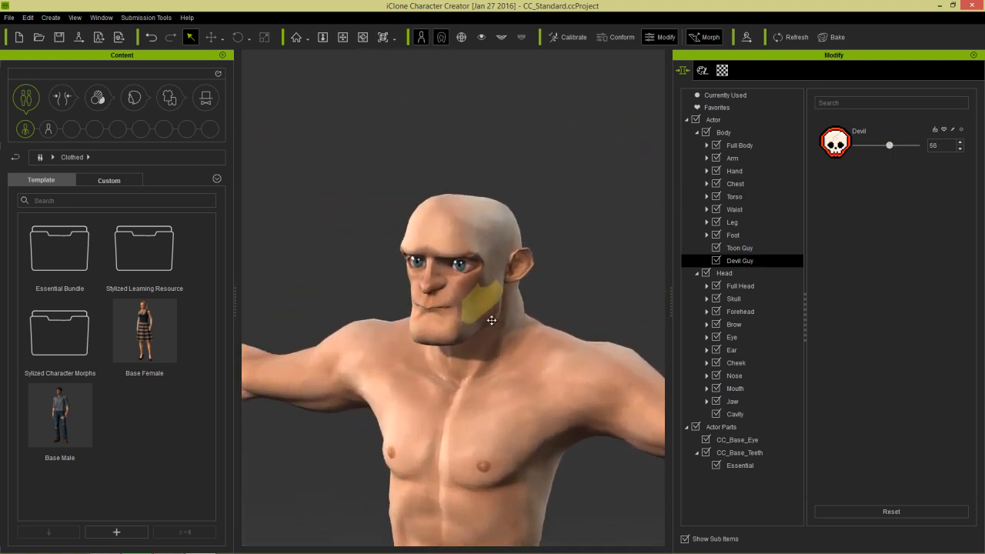
{"action": "middle_click_drag", "start_coordinate": [550, 400], "coordinate": [479, 361]}
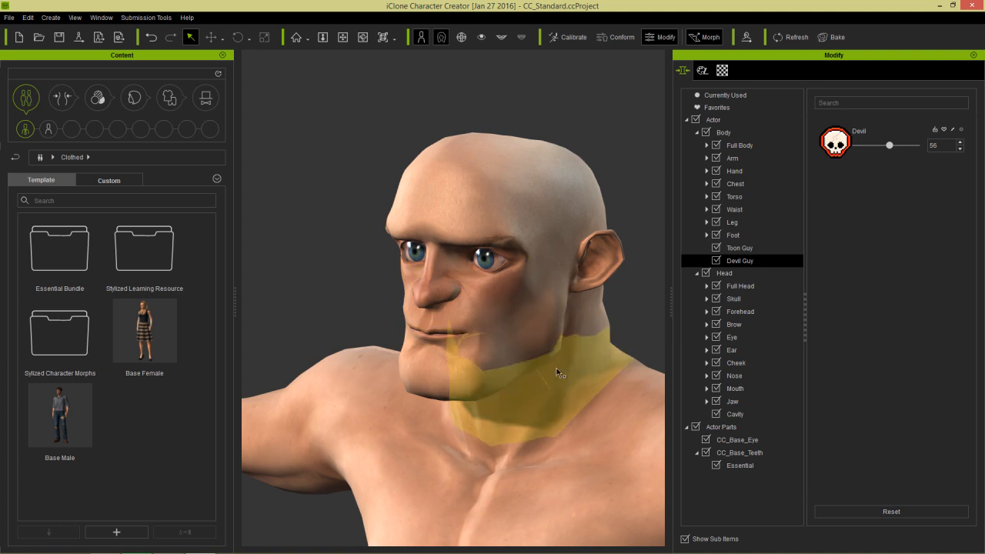
{"action": "right_click_drag", "start_coordinate": [554, 369], "coordinate": [430, 339]}
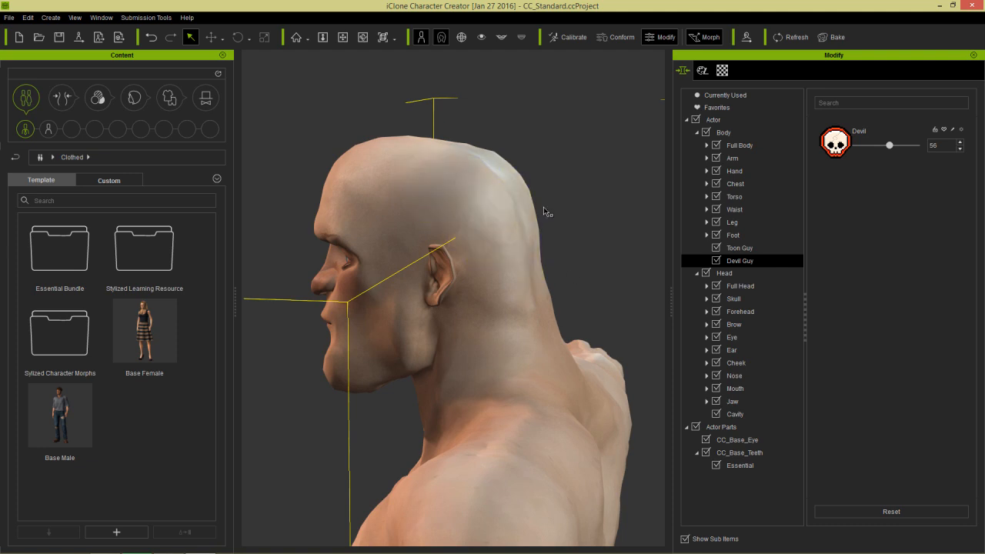
{"action": "right_click_drag", "start_coordinate": [560, 268], "coordinate": [708, 216]}
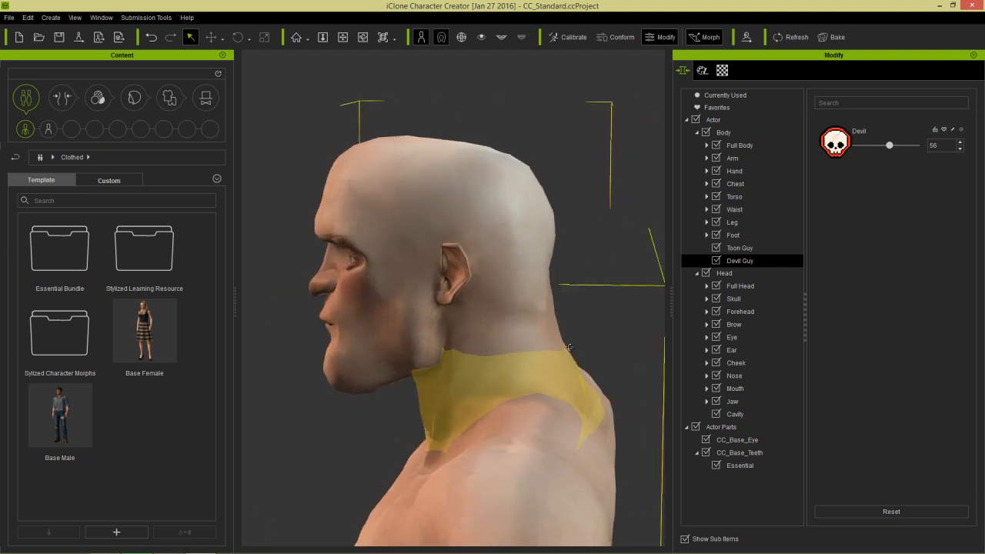
{"action": "scroll", "coordinate": [538, 362], "scroll_direction": "down", "scroll_amount": 3}
{"action": "right_click_drag", "start_coordinate": [528, 374], "coordinate": [605, 295]}
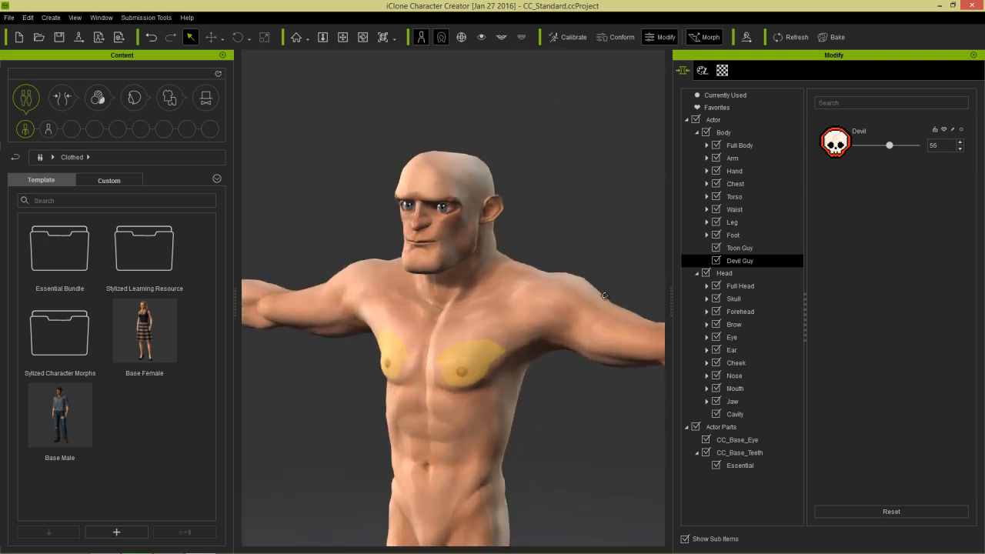
{"action": "scroll", "coordinate": [510, 323], "scroll_direction": "down", "scroll_amount": 5}
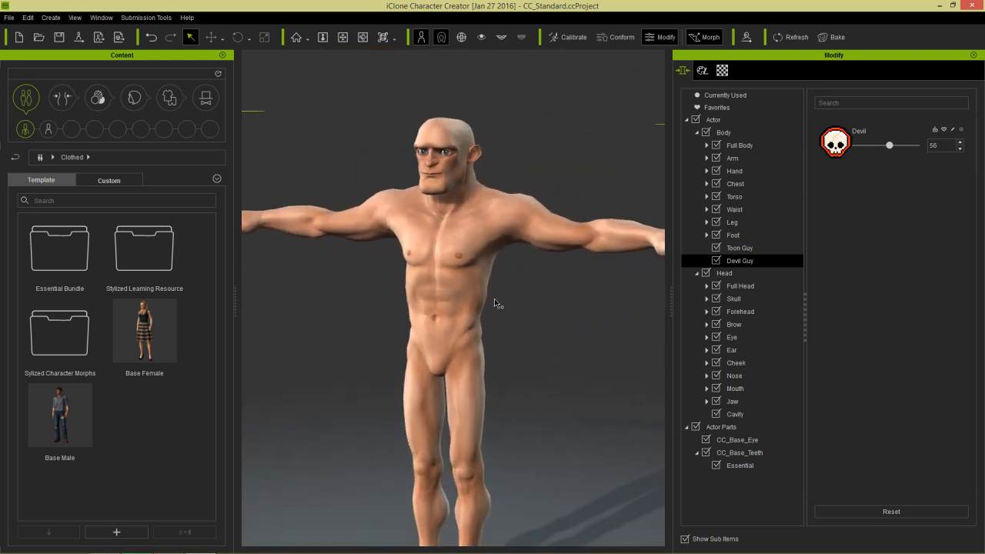
{"action": "scroll", "coordinate": [539, 300], "scroll_direction": "down", "scroll_amount": 3}
{"action": "right_click_drag", "start_coordinate": [580, 294], "coordinate": [514, 261]}
{"action": "scroll", "coordinate": [510, 280], "scroll_direction": "up", "scroll_amount": 4}
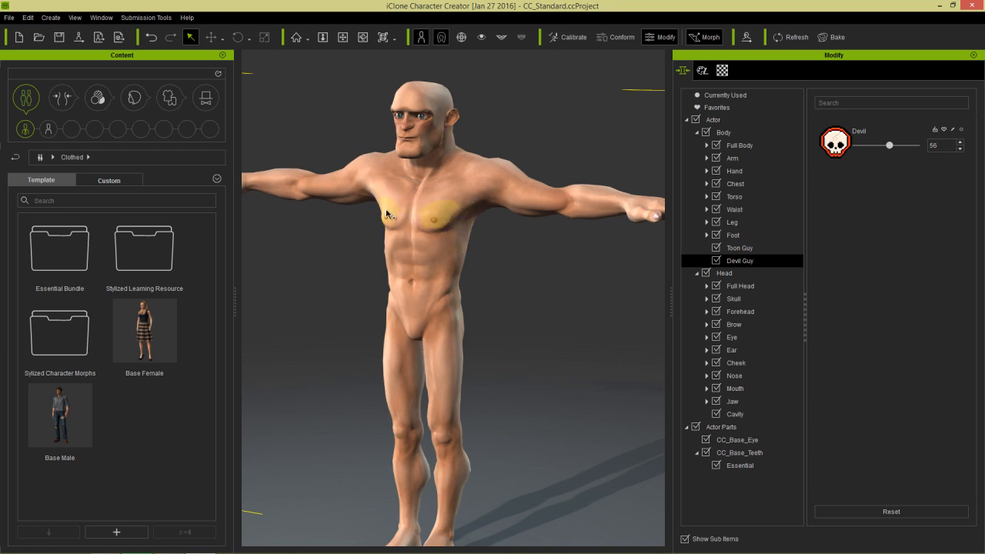
Start an OBJ export of the avatar with the Y-Up axis and the Full Body part.
{"action": "left_click", "coordinate": [10, 16]}
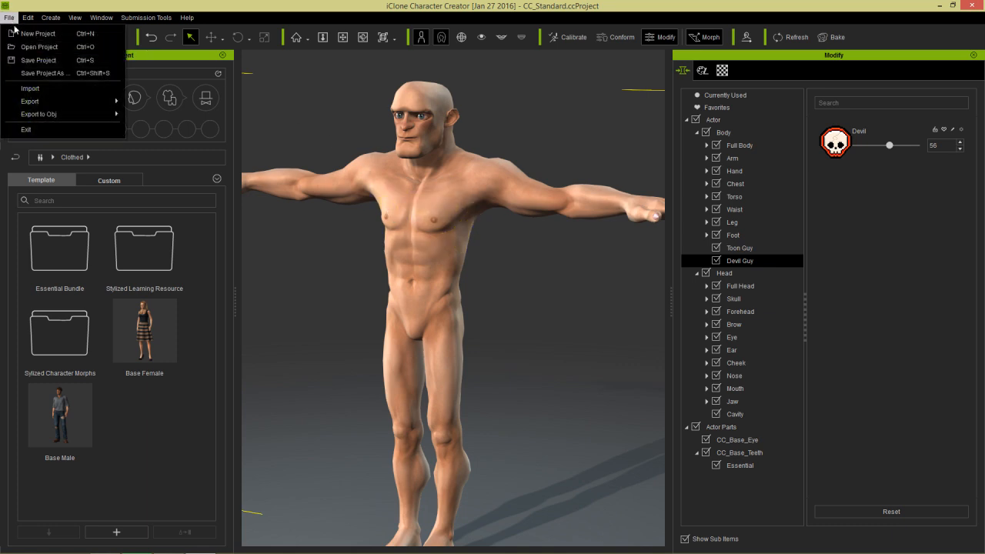
{"action": "mouse_move", "coordinate": [52, 114]}
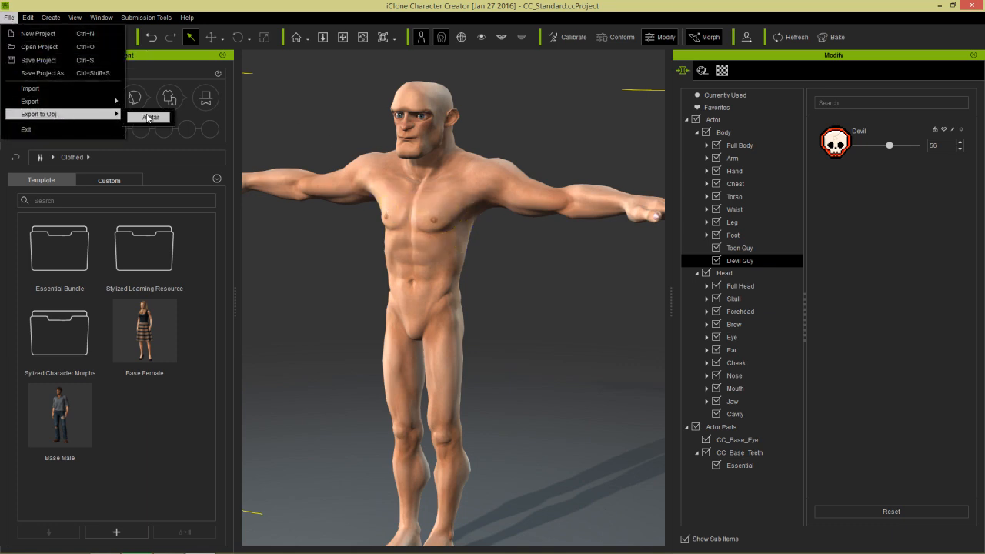
{"action": "left_click", "coordinate": [148, 116]}
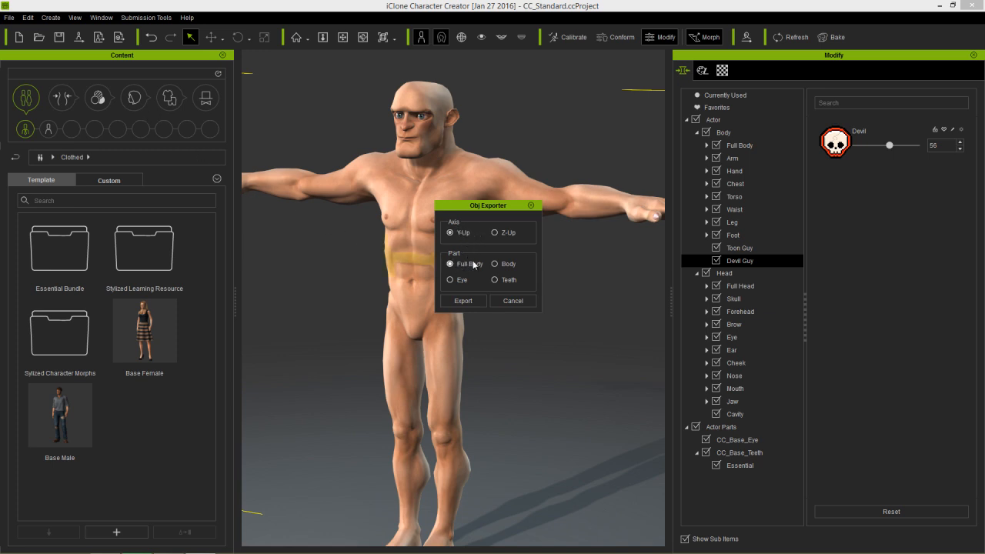
{"action": "left_click", "coordinate": [466, 299]}
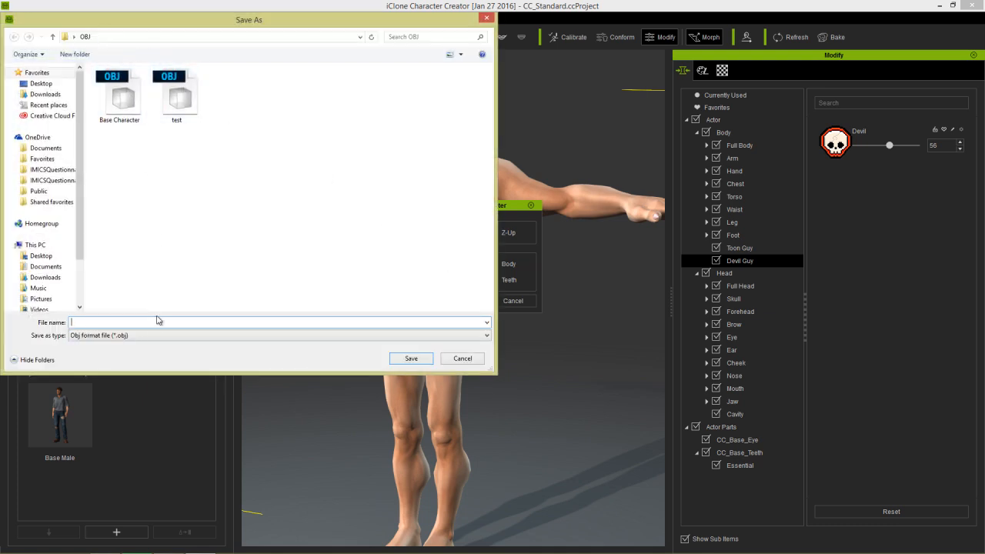
Save the exported avatar as Base Dude in the OBJ folder.
{"action": "type", "text": "Dude"}
{"action": "key", "text": "BackSpace"}
{"action": "key", "text": "BackSpace"}
{"action": "key", "text": "BackSpace"}
{"action": "key", "text": "BackSpace"}
{"action": "type", "text": "Ba"}
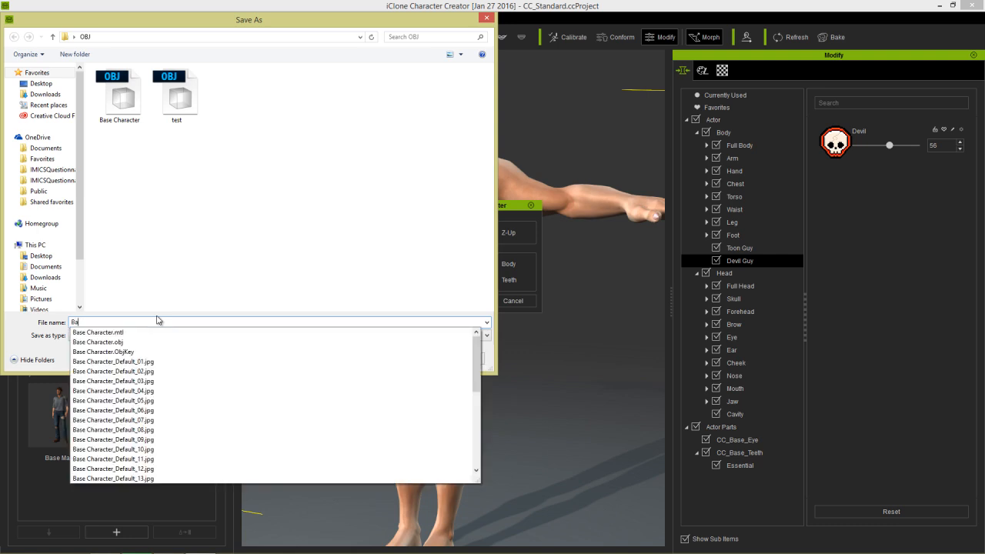
{"action": "type", "text": "se Dude"}
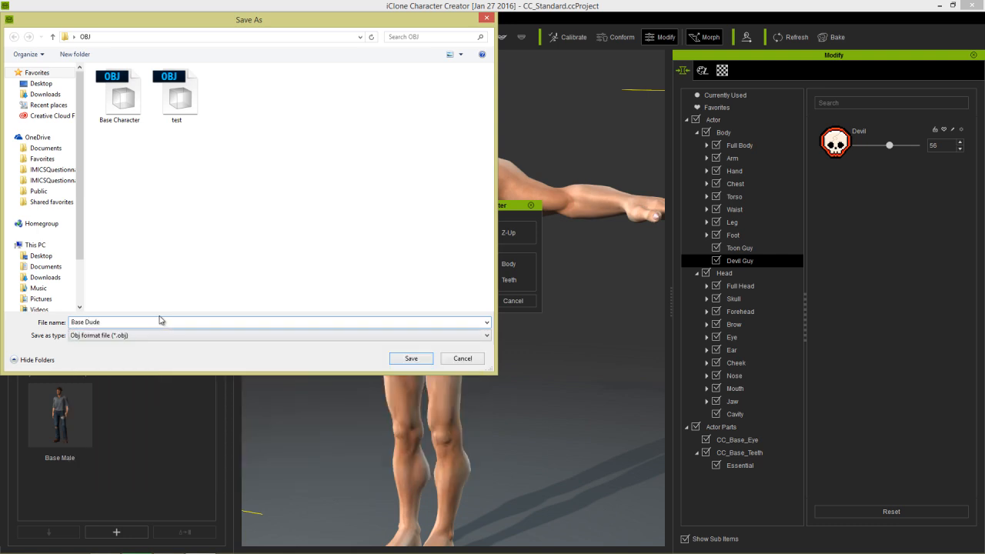
{"action": "left_click", "coordinate": [410, 359]}
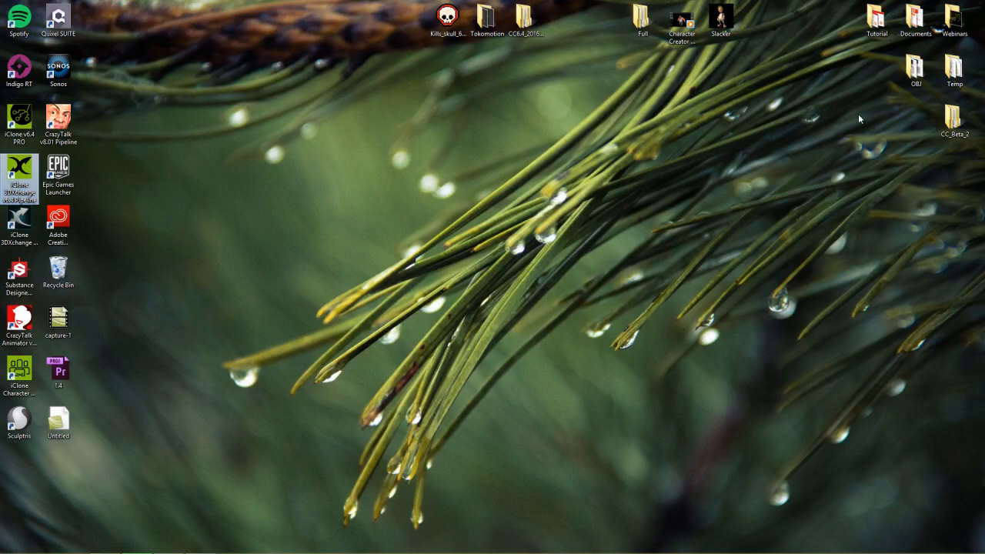
Look through the desktop's OBJ folder for the exported Base Dude files and close the folder window.
{"action": "double_click", "coordinate": [914, 69]}
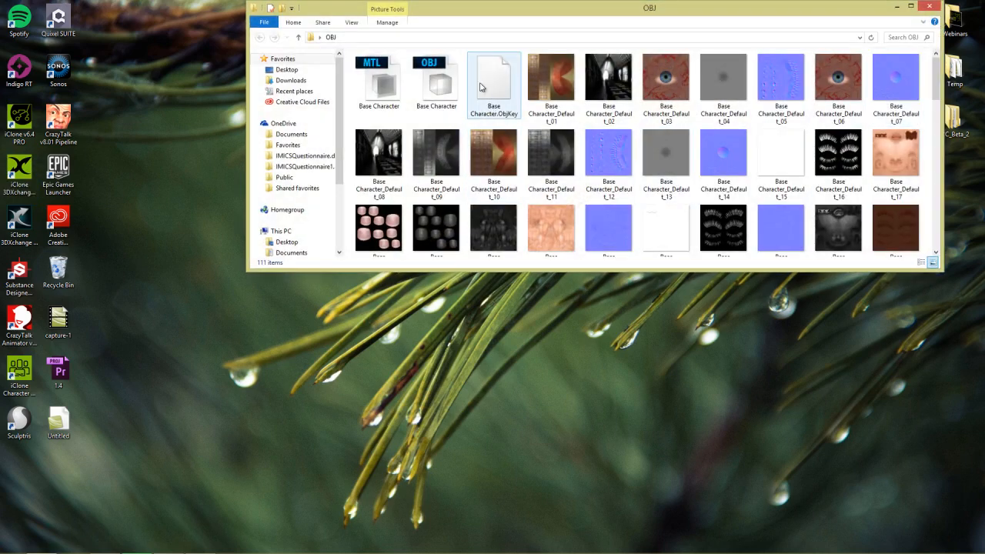
{"action": "left_click", "coordinate": [452, 90]}
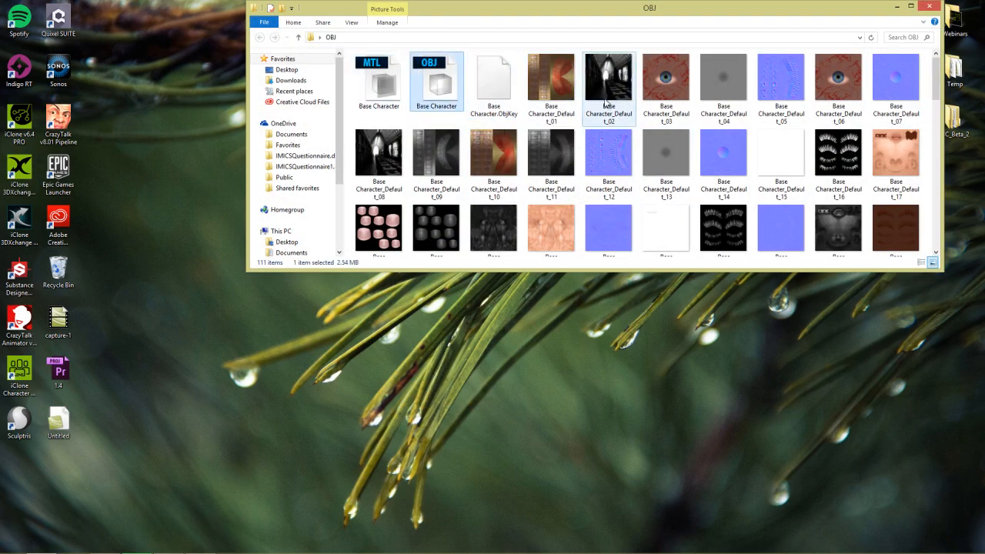
{"action": "scroll", "coordinate": [604, 104], "scroll_direction": "down", "scroll_amount": 10}
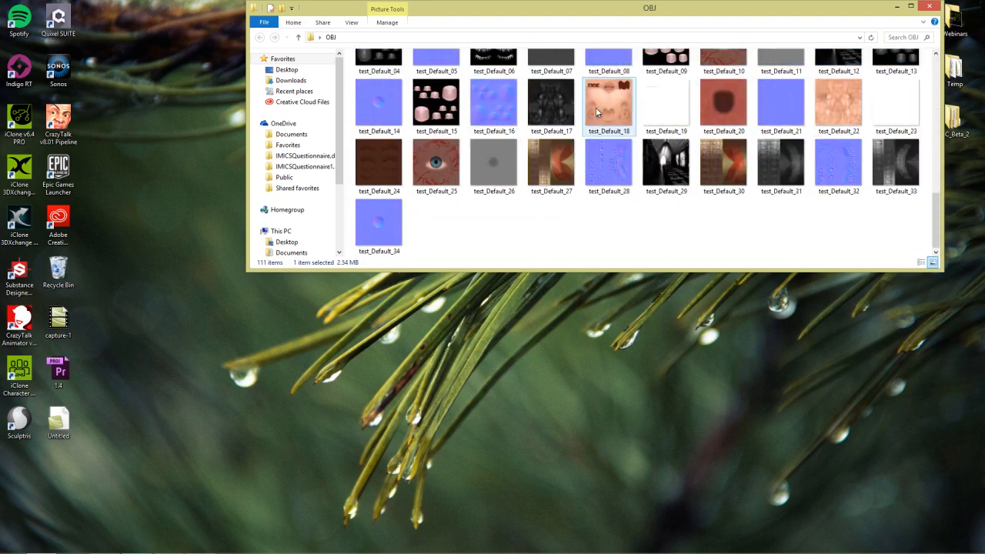
{"action": "scroll", "coordinate": [600, 115], "scroll_direction": "up", "scroll_amount": 5}
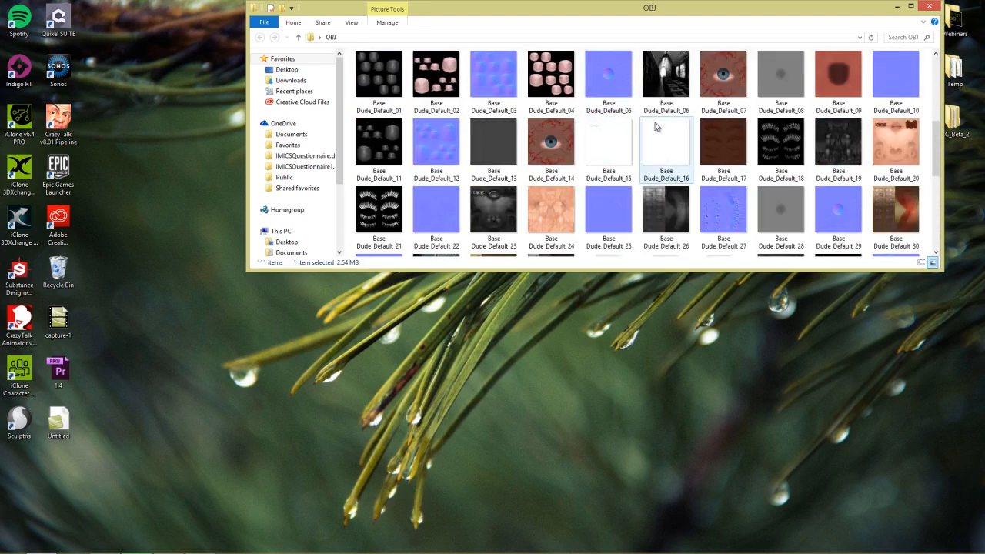
{"action": "scroll", "coordinate": [939, 123], "scroll_direction": "up", "scroll_amount": 2}
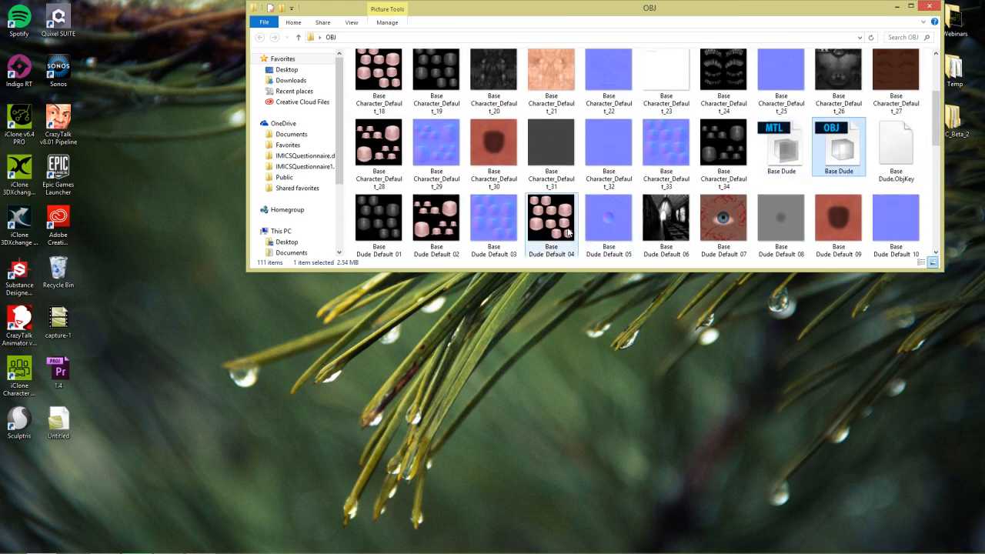
{"action": "left_click", "coordinate": [929, 7]}
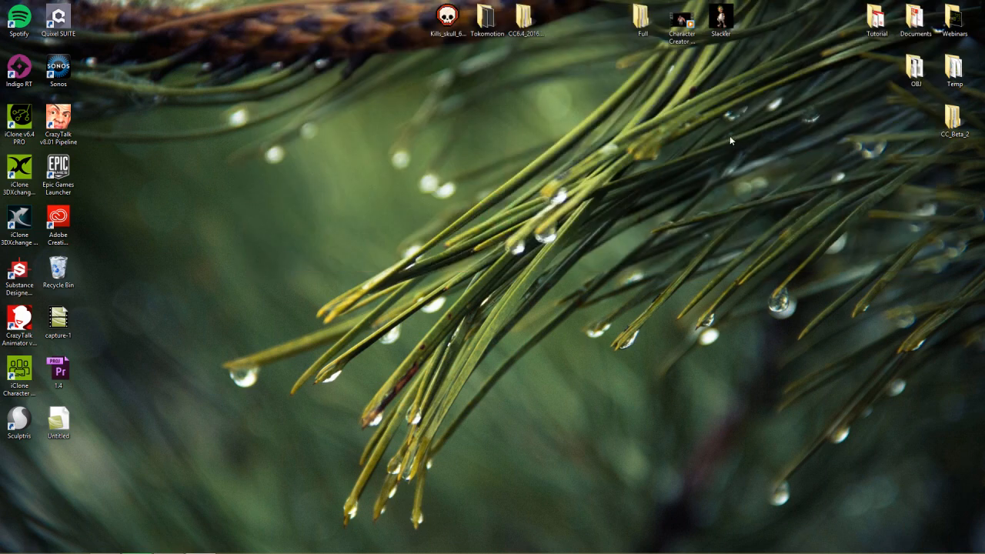
Switch from the desktop back to the Character Creator project.
{"action": "key", "text": "alt+Tab"}
{"action": "key", "text": "alt+Tab"}
{"action": "key", "text": "alt+Tab"}
{"action": "key", "text": "alt+Tab"}
{"action": "key", "text": "alt+Tab"}
{"action": "key", "text": "alt+Tab"}
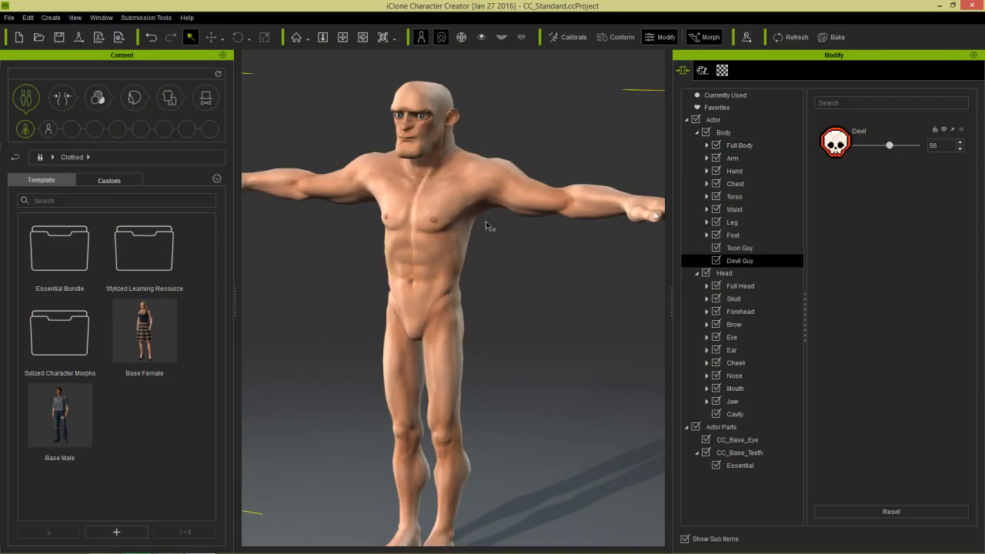
Start a new body morph slider with the slider path Hybrid Guy and the morph name Hybrid.
{"action": "scroll", "coordinate": [461, 293], "scroll_direction": "down", "scroll_amount": 3}
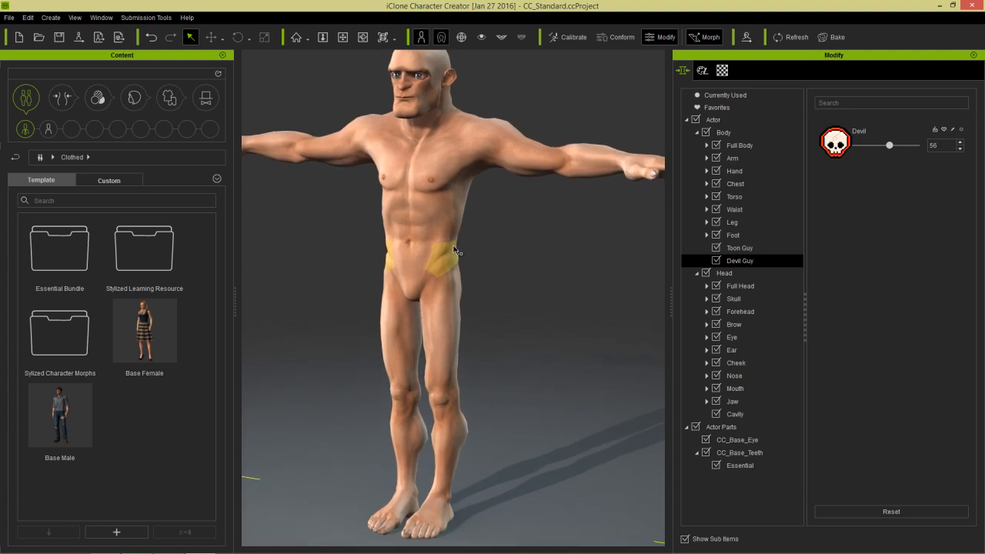
{"action": "scroll", "coordinate": [483, 184], "scroll_direction": "up", "scroll_amount": 2}
{"action": "scroll", "coordinate": [483, 184], "scroll_direction": "down", "scroll_amount": 3}
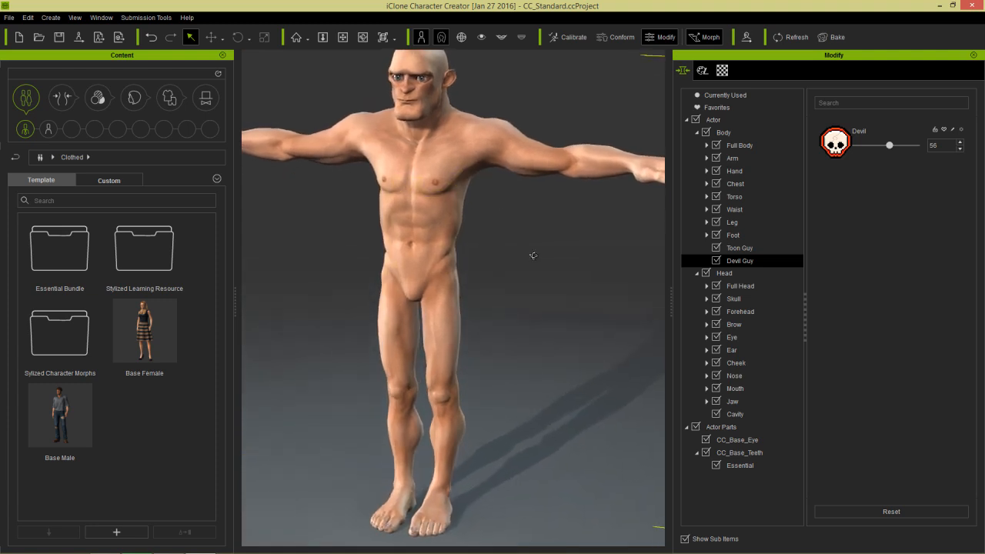
{"action": "scroll", "coordinate": [528, 253], "scroll_direction": "up", "scroll_amount": 3}
{"action": "left_click", "coordinate": [51, 17]}
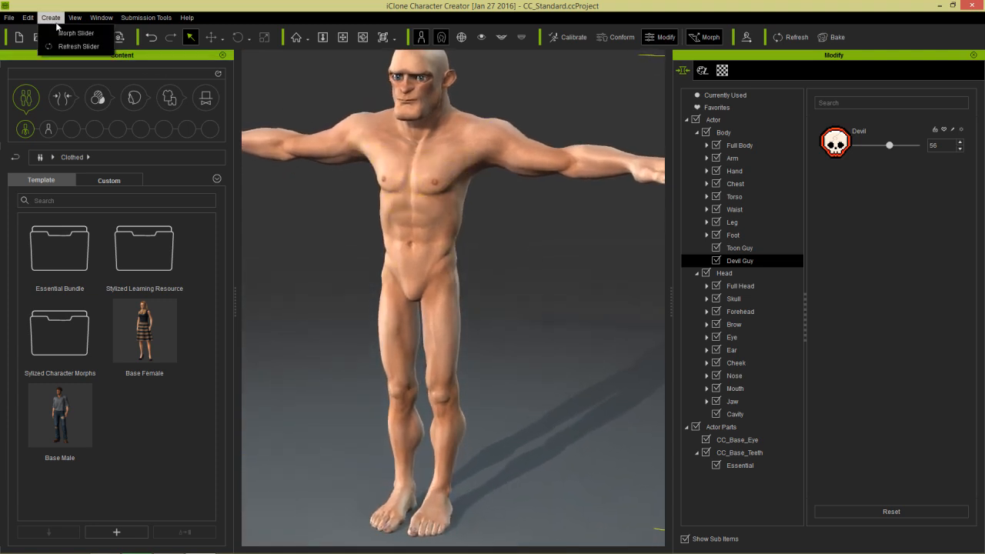
{"action": "left_click", "coordinate": [77, 32]}
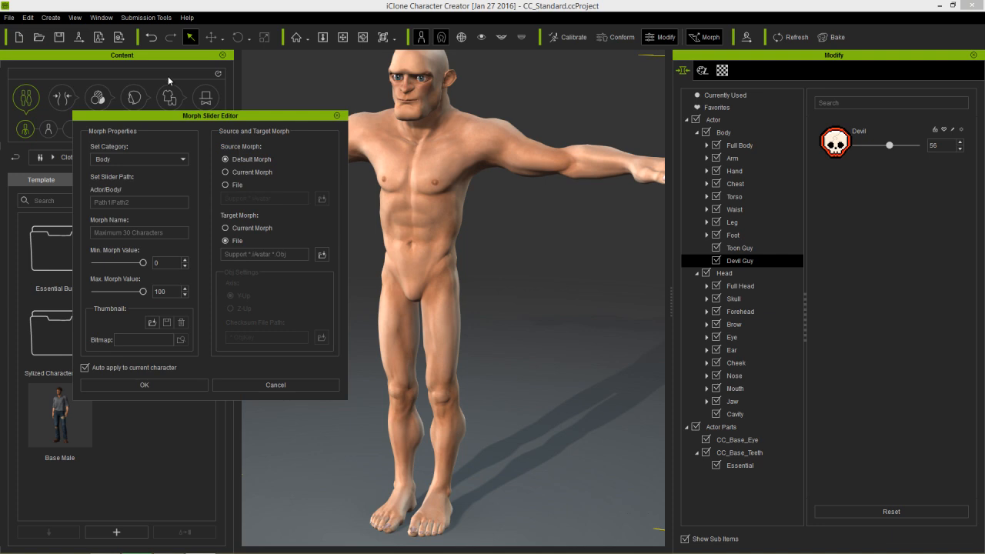
{"action": "left_click", "coordinate": [142, 201]}
{"action": "type", "text": "Hybrid Guy"}
{"action": "key", "text": "Tab"}
{"action": "type", "text": "Hybrid"}
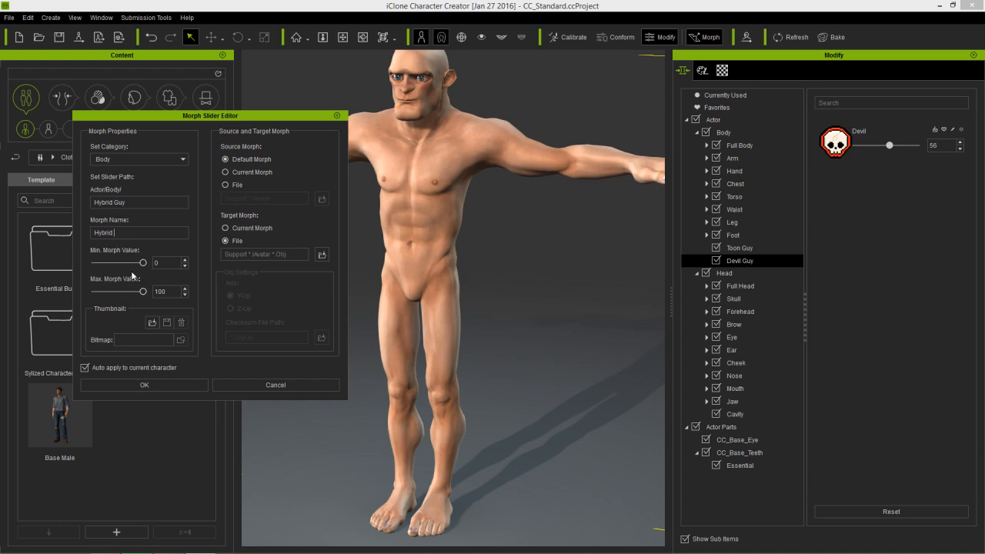
Use the Kills_skull_64x64 PNG from the Desktop as the Hybrid slider's thumbnail.
{"action": "left_click", "coordinate": [152, 322]}
{"action": "left_click", "coordinate": [482, 443]}
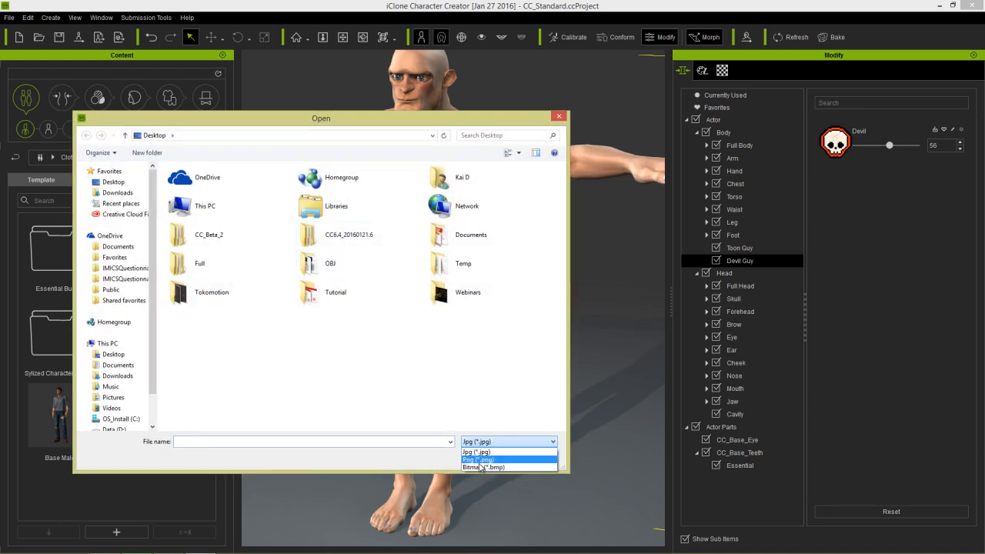
{"action": "left_click", "coordinate": [477, 459]}
{"action": "double_click", "coordinate": [203, 321]}
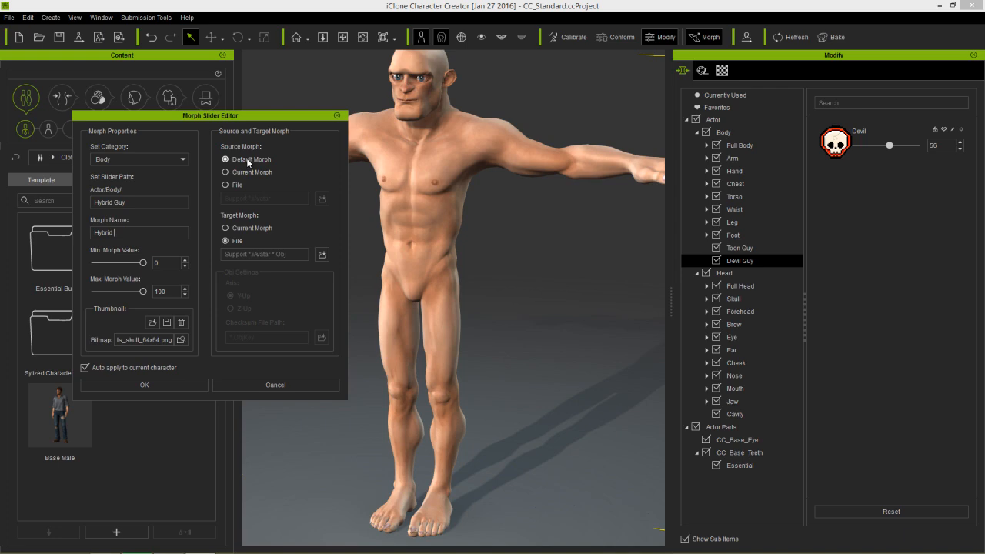
Load Base Dude.obj from the Desktop's OBJ folder as the Hybrid slider's target morph and create the slider.
{"action": "left_click", "coordinate": [322, 254]}
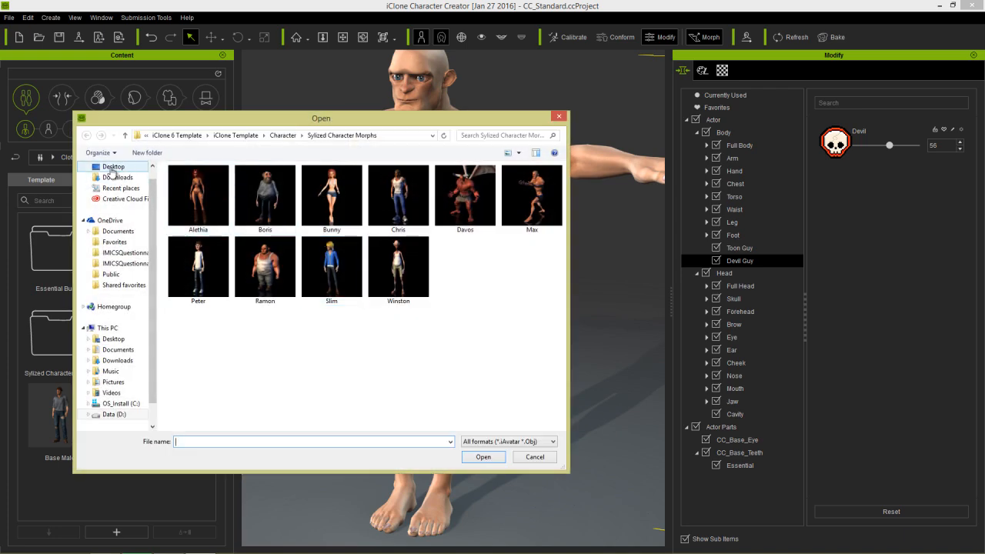
{"action": "left_click", "coordinate": [113, 168]}
{"action": "double_click", "coordinate": [346, 266]}
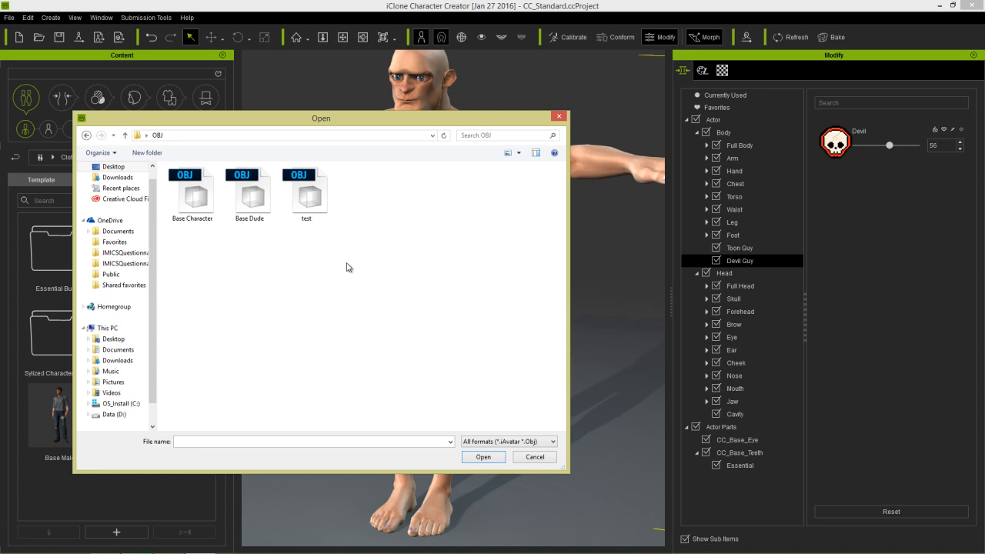
{"action": "double_click", "coordinate": [257, 193]}
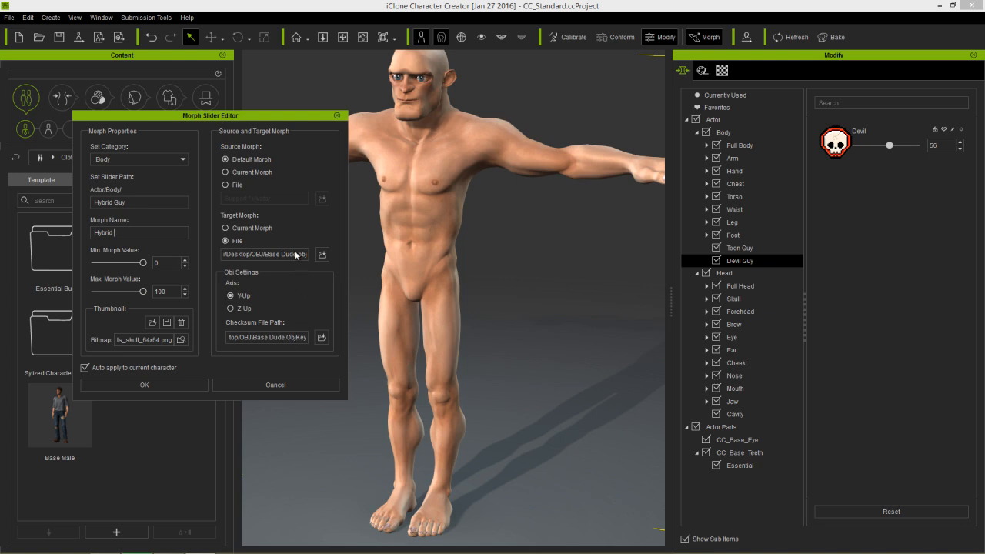
{"action": "left_click", "coordinate": [146, 384]}
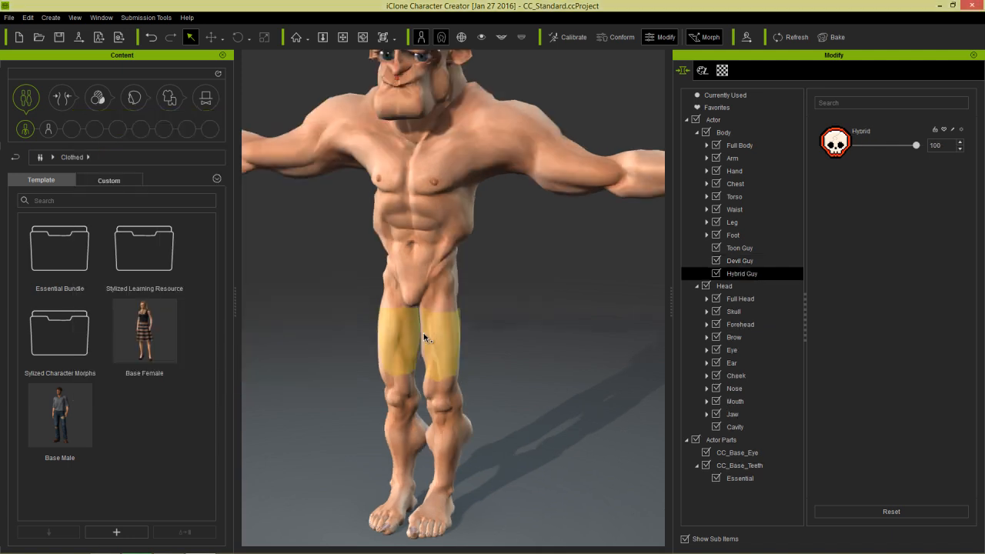
{"action": "right_click_drag", "start_coordinate": [443, 296], "coordinate": [467, 326]}
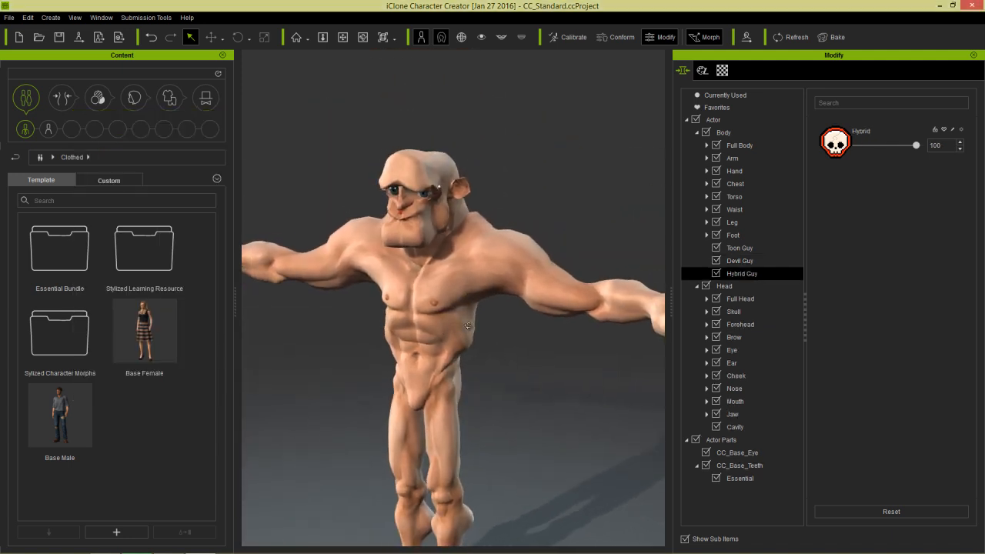
Set the Devil and Toon Slider morphs to 0 so only the Hybrid morph shapes the body.
{"action": "left_click", "coordinate": [733, 265]}
{"action": "left_click_drag", "start_coordinate": [889, 144], "coordinate": [851, 146]}
{"action": "left_click", "coordinate": [743, 249]}
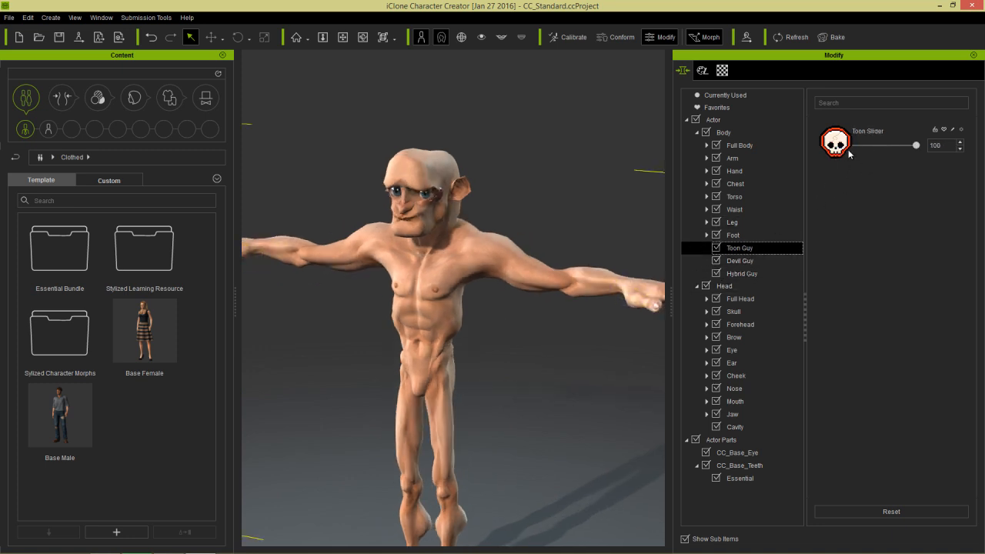
{"action": "left_click_drag", "start_coordinate": [913, 145], "coordinate": [791, 149]}
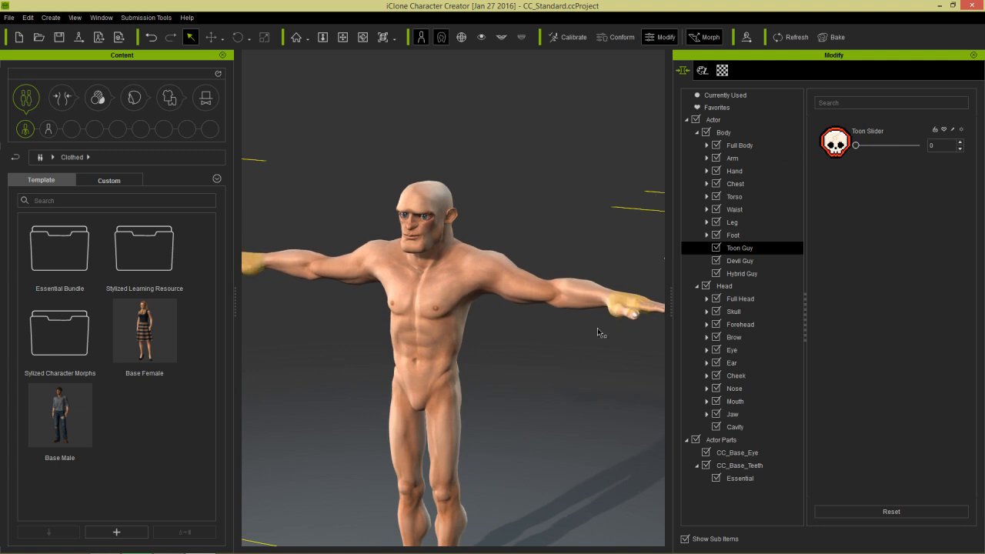
{"action": "right_click_drag", "start_coordinate": [597, 333], "coordinate": [546, 299]}
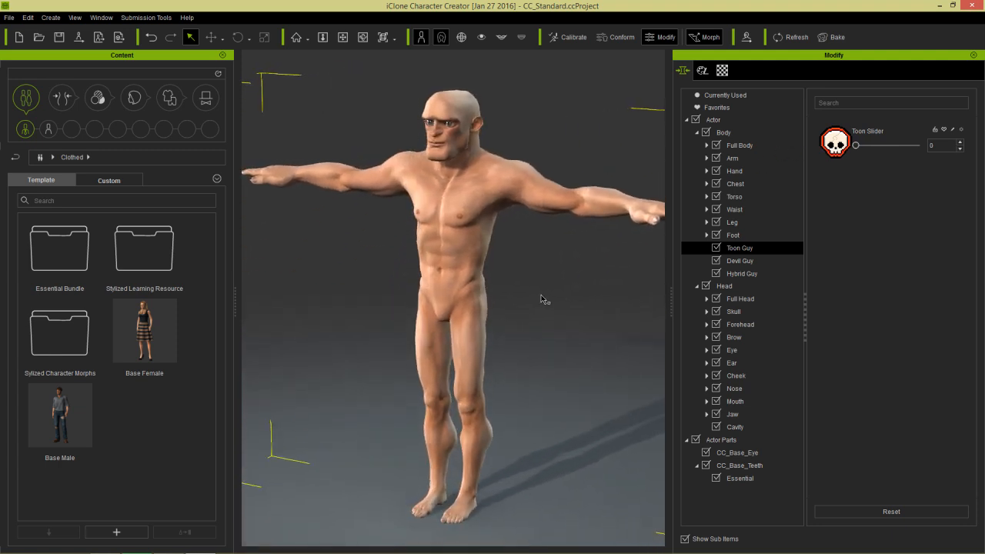
Lower the Hybrid morph to 0 and blend Devil at 72 with Toon Slider at 60 instead.
{"action": "left_click", "coordinate": [734, 273]}
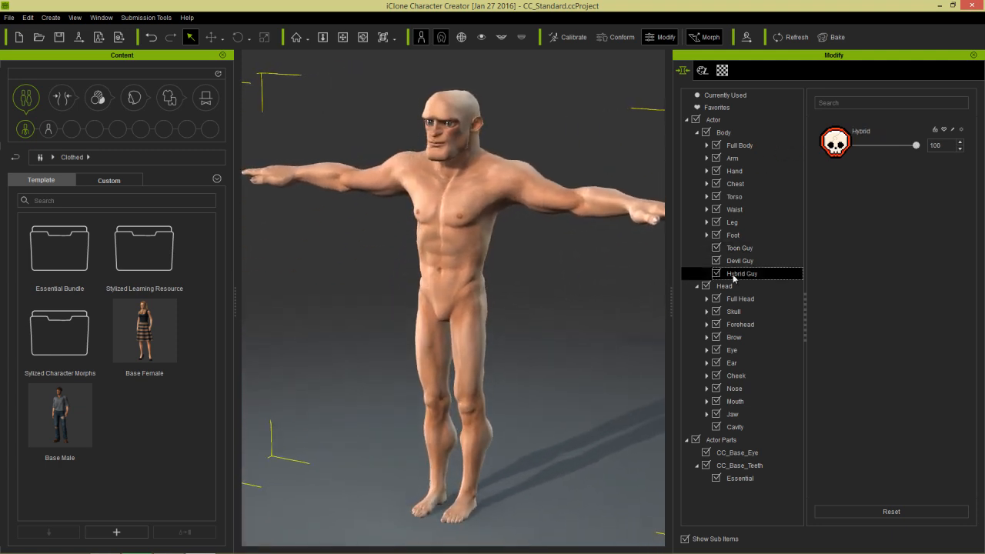
{"action": "left_click_drag", "start_coordinate": [915, 145], "coordinate": [891, 145]}
{"action": "left_click", "coordinate": [739, 261]}
{"action": "left_click", "coordinate": [770, 248]}
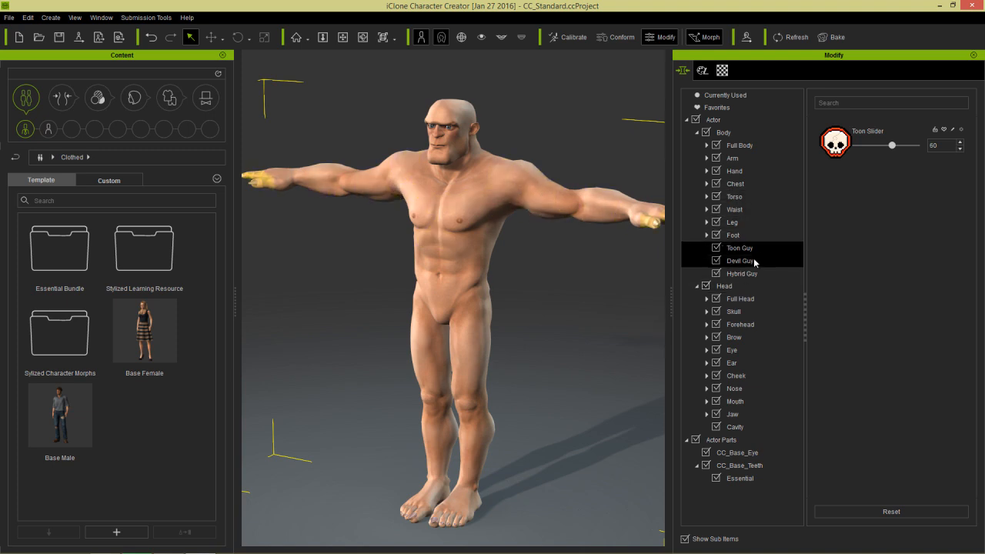
List the currently used morphs and reset them all to their default values.
{"action": "left_click", "coordinate": [726, 95]}
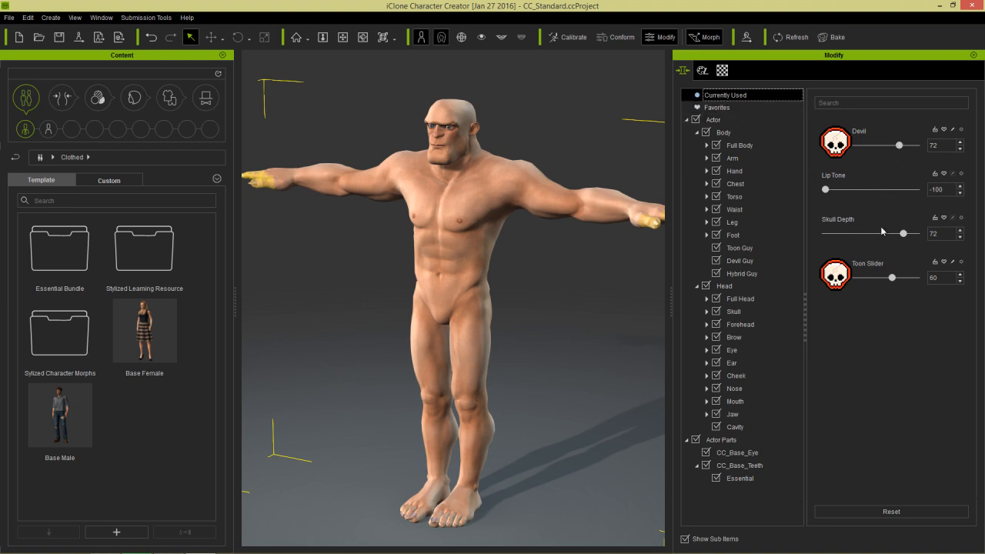
{"action": "left_click_drag", "start_coordinate": [825, 187], "coordinate": [793, 192]}
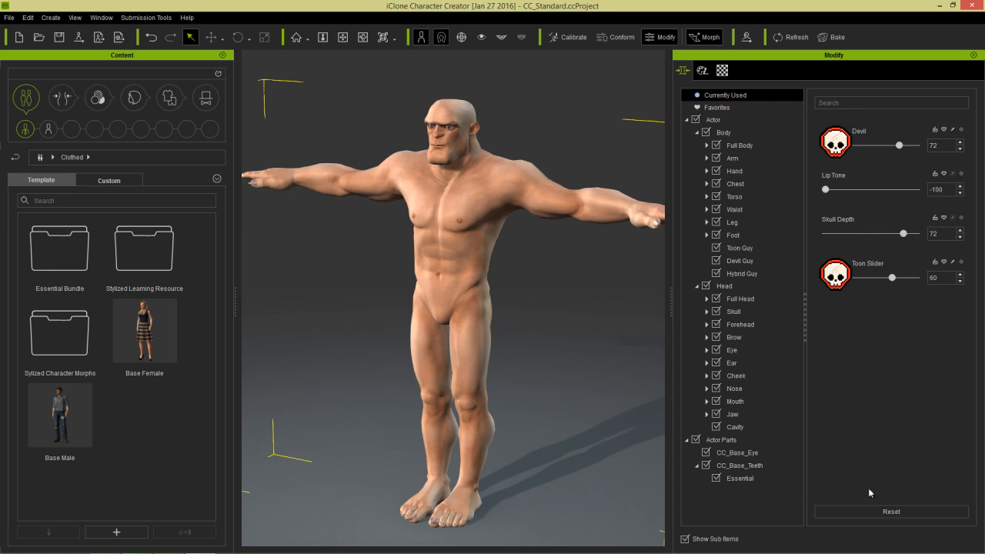
{"action": "left_click", "coordinate": [857, 515]}
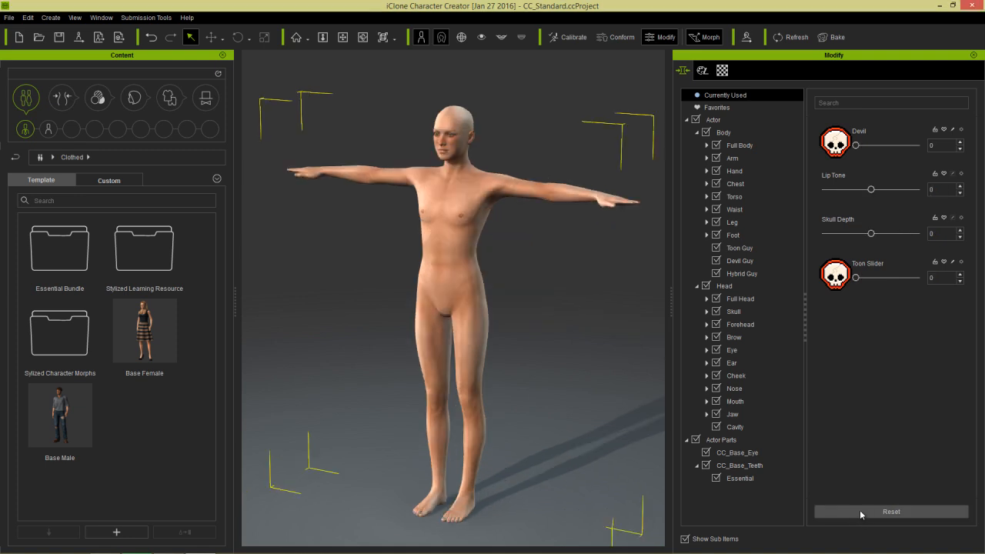
Set the Hybrid Guy's Hybrid morph to 100 and inspect the character's head from the front and in profile.
{"action": "left_click", "coordinate": [741, 273]}
{"action": "left_click_drag", "start_coordinate": [855, 145], "coordinate": [956, 145]}
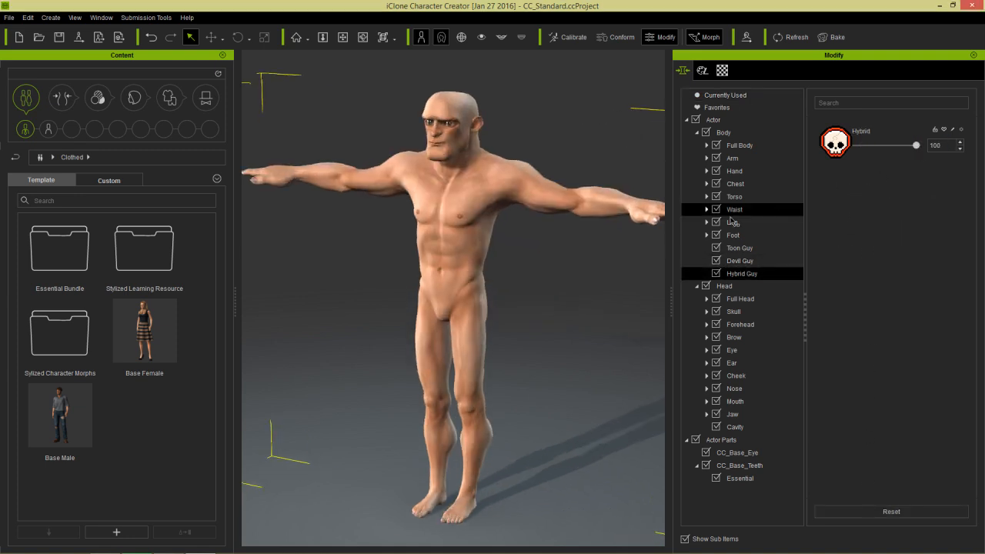
{"action": "scroll", "coordinate": [451, 270], "scroll_direction": "up", "scroll_amount": 3}
{"action": "right_click_drag", "start_coordinate": [451, 270], "coordinate": [546, 254]}
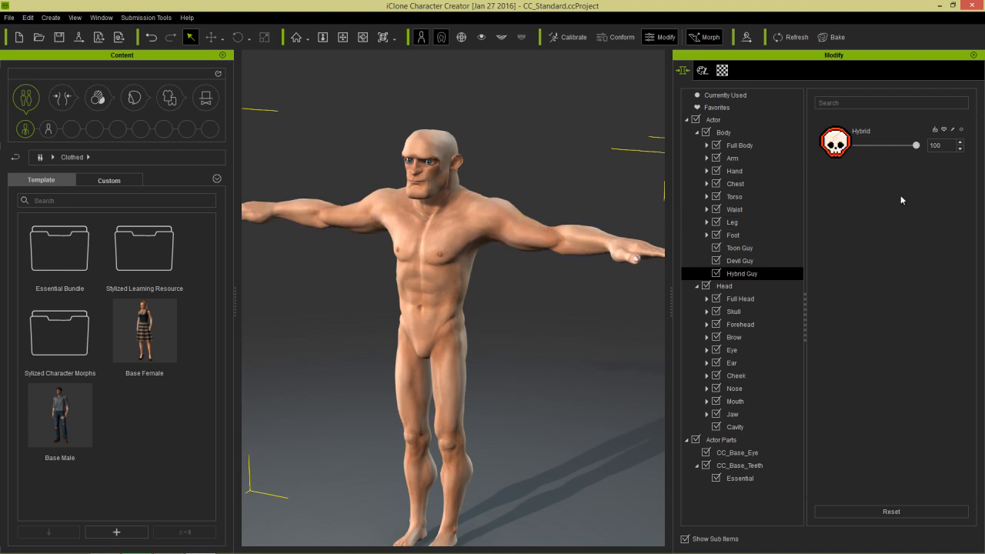
{"action": "scroll", "coordinate": [508, 192], "scroll_direction": "up", "scroll_amount": 5}
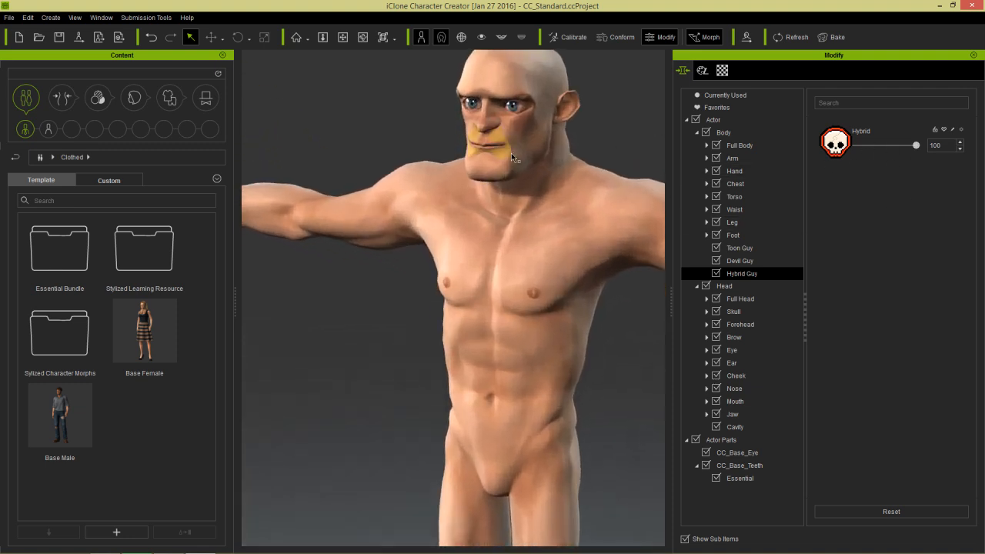
{"action": "right_click_drag", "start_coordinate": [511, 156], "coordinate": [321, 279]}
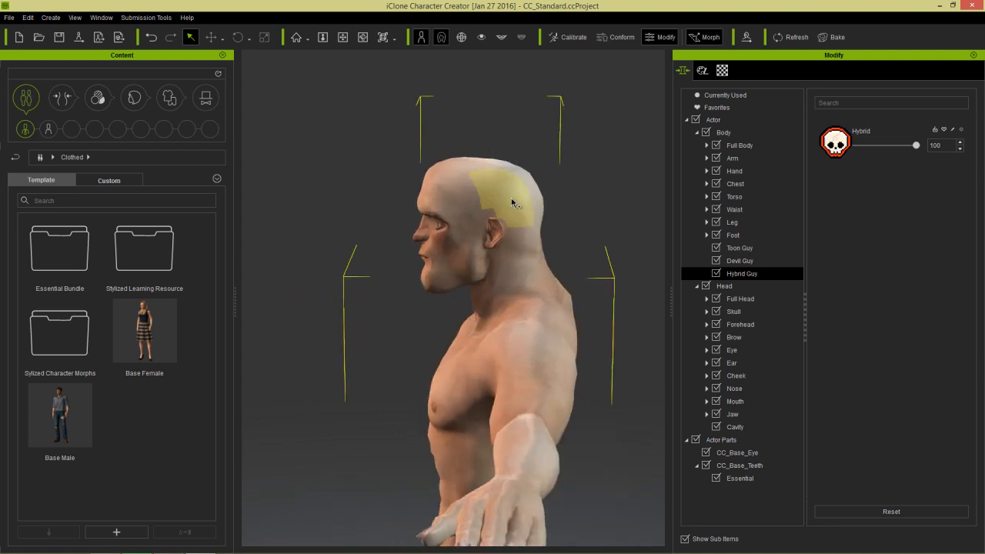
{"action": "left_click_drag", "start_coordinate": [521, 200], "coordinate": [585, 204]}
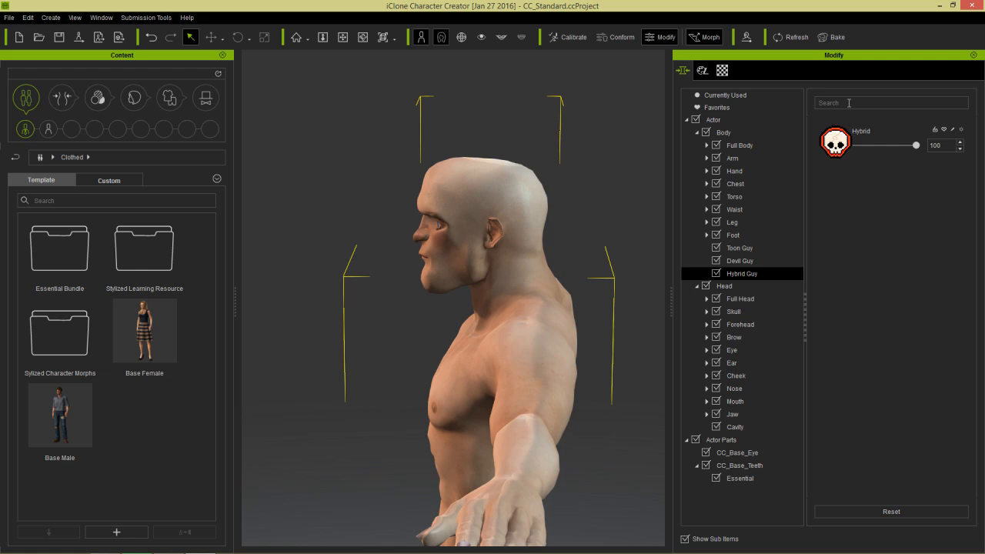
Search all Actor morphs for "skull".
{"action": "left_click", "coordinate": [782, 120]}
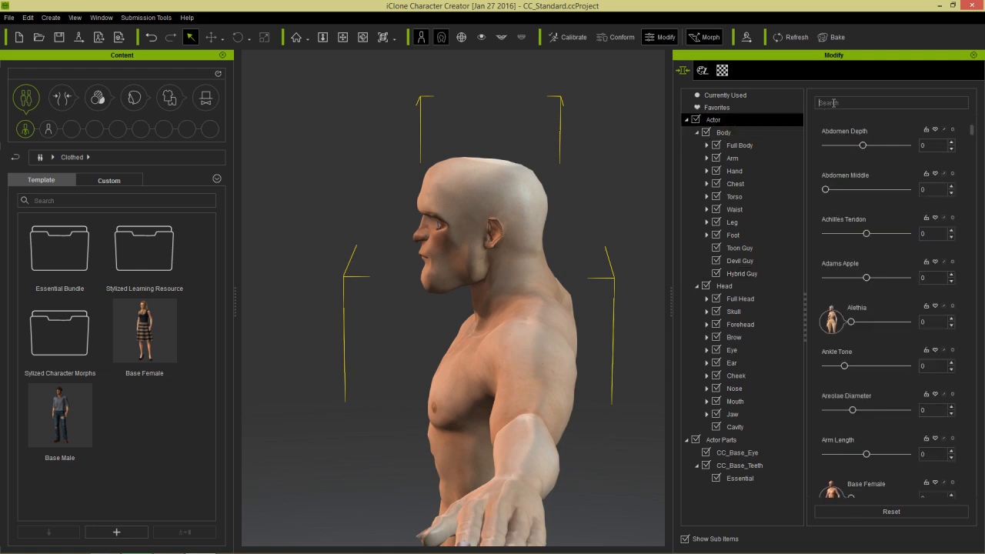
{"action": "left_click", "coordinate": [833, 102]}
{"action": "type", "text": "dkull"}
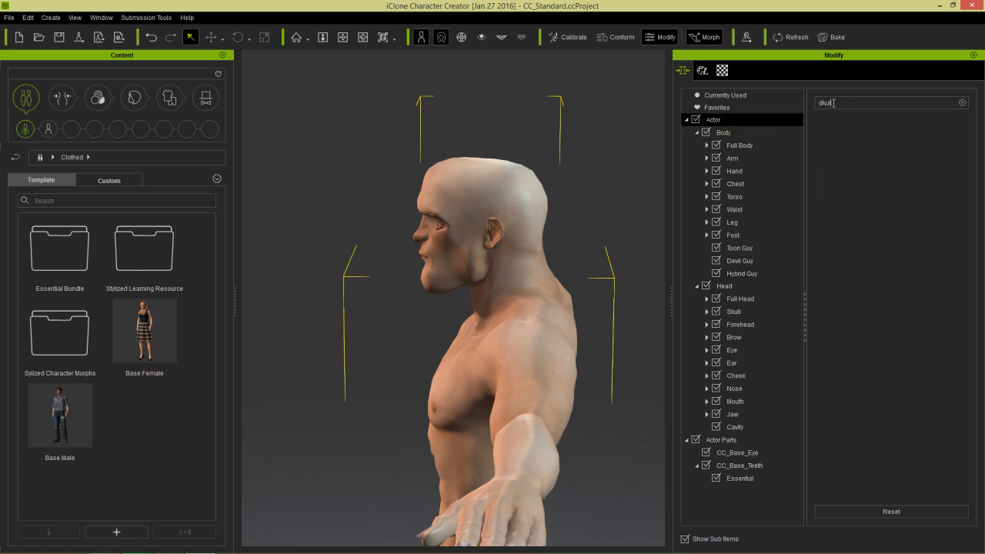
{"action": "key", "text": "BackSpace"}
{"action": "key", "text": "BackSpace"}
{"action": "key", "text": "BackSpace"}
{"action": "key", "text": "BackSpace"}
{"action": "type", "text": "sku"}
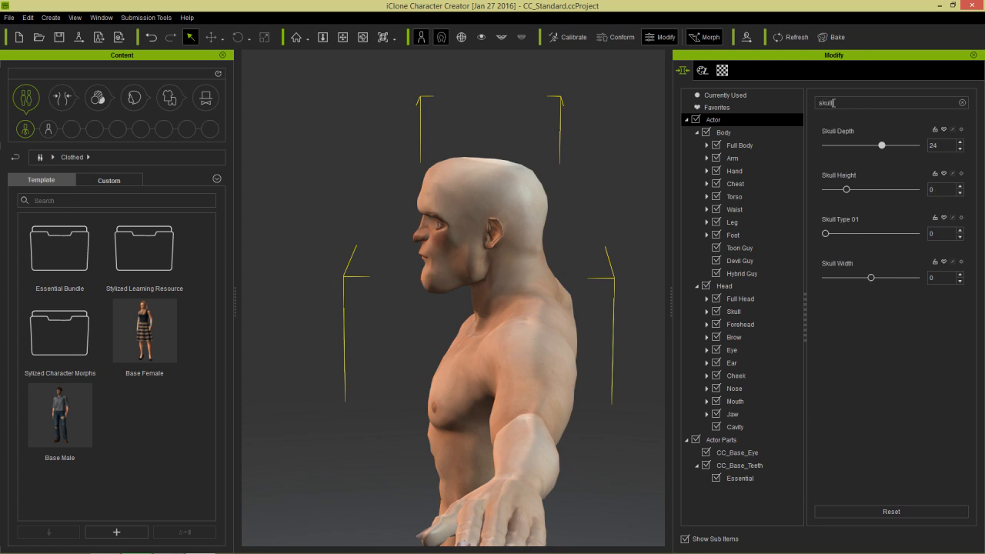
Try Skull Depth at 100 and 150, and bring it back down to 27.
{"action": "left_click_drag", "start_coordinate": [882, 146], "coordinate": [917, 141]}
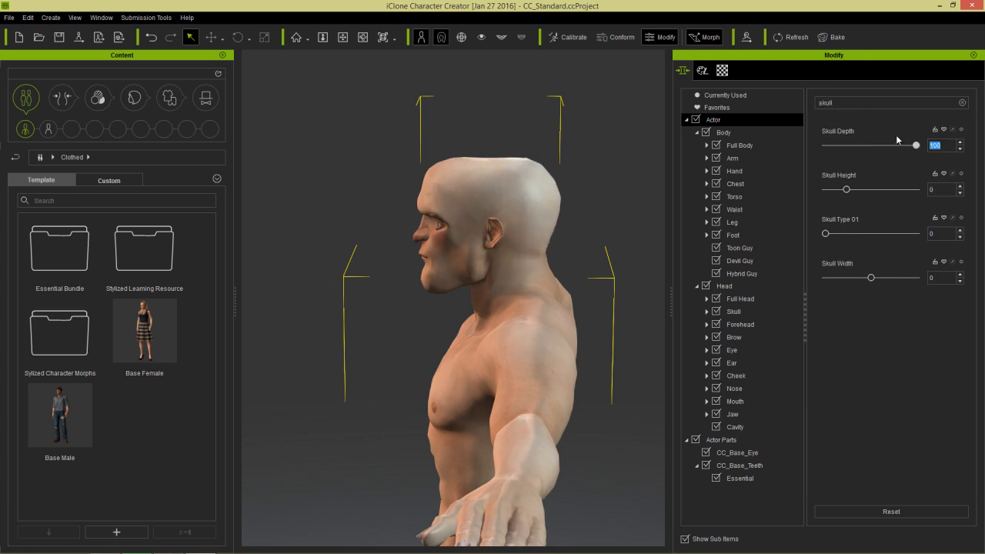
{"action": "key", "text": "Return"}
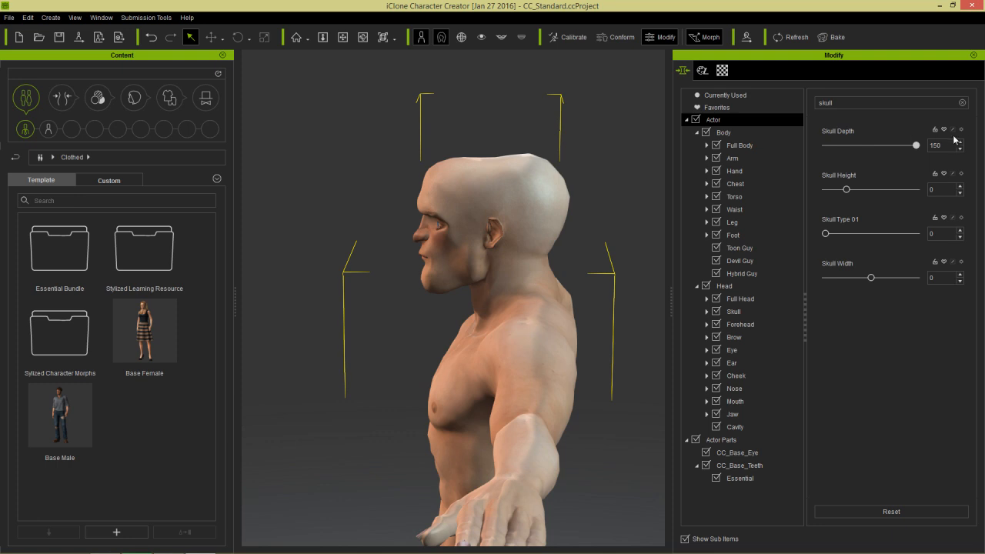
{"action": "double_click", "coordinate": [928, 146]}
{"action": "left_click_drag", "start_coordinate": [913, 146], "coordinate": [882, 146]}
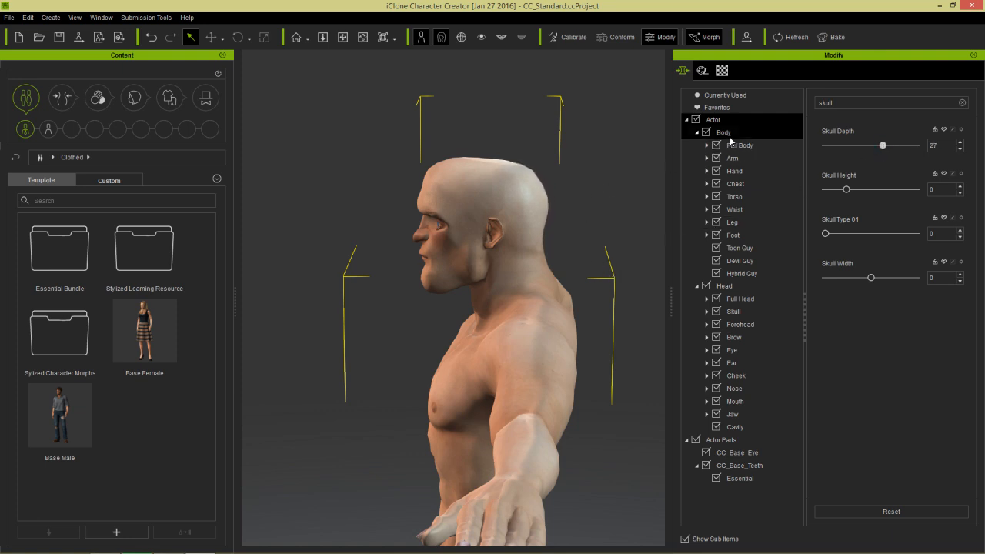
Clear the skull search under Hybrid Guy and set the Hybrid morph to 130.
{"action": "left_click", "coordinate": [743, 274]}
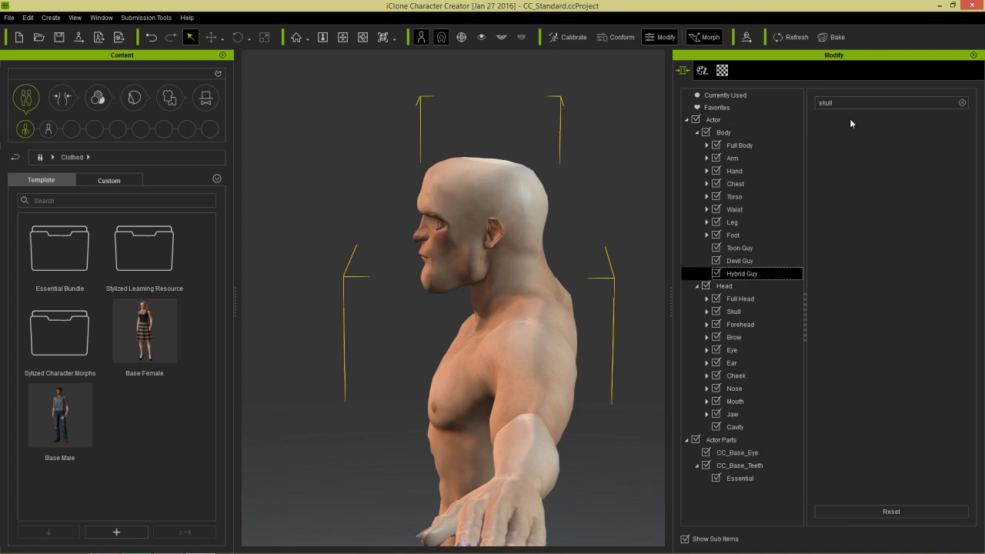
{"action": "left_click_drag", "start_coordinate": [838, 103], "coordinate": [826, 104]}
{"action": "key", "text": "BackSpace"}
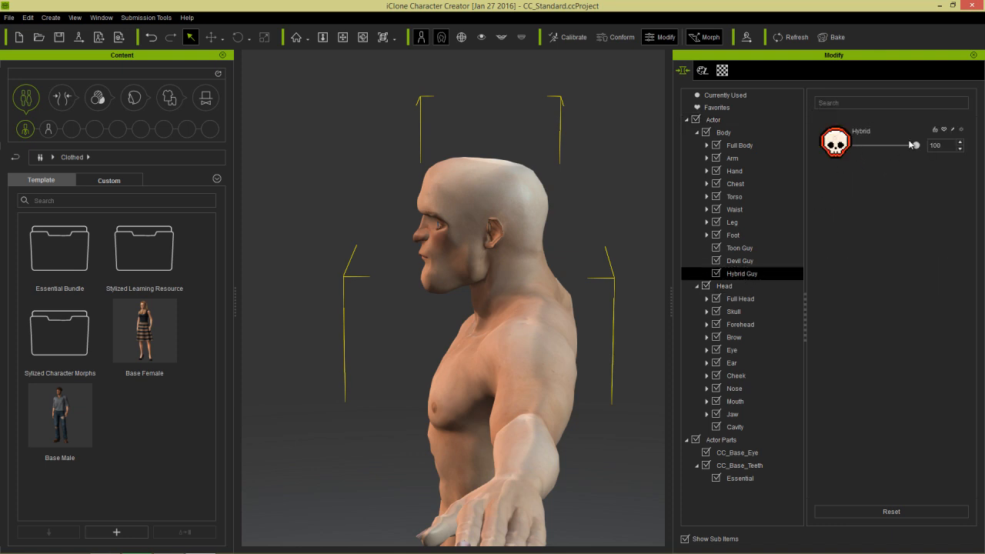
{"action": "double_click", "coordinate": [950, 146]}
{"action": "type", "text": "130"}
{"action": "key", "text": "Return"}
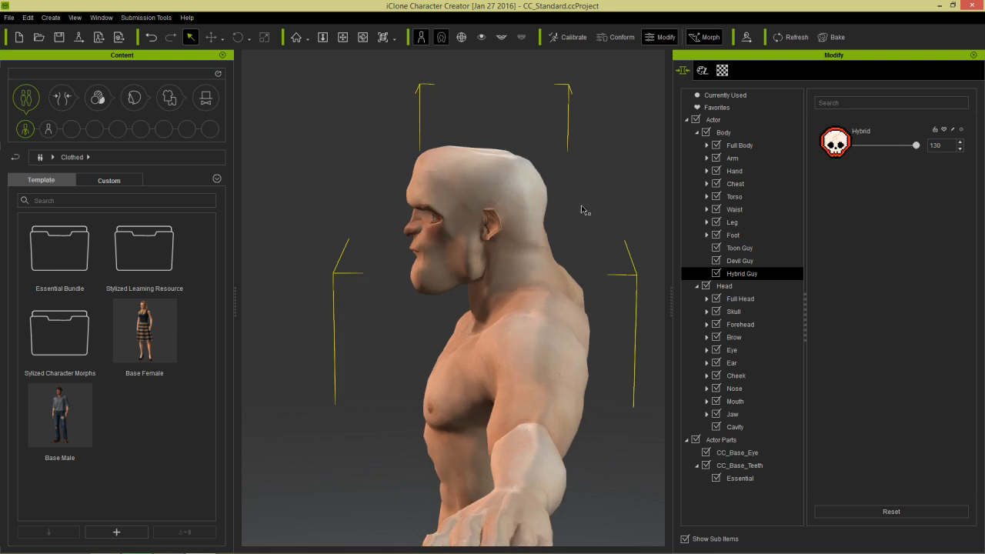
Check the exaggerated body from the front and lower the Hybrid morph to 110 and finally to 100.
{"action": "right_click_drag", "start_coordinate": [372, 376], "coordinate": [485, 383]}
{"action": "middle_click_drag", "start_coordinate": [485, 383], "coordinate": [495, 256]}
{"action": "scroll", "coordinate": [494, 257], "scroll_direction": "down", "scroll_amount": 3}
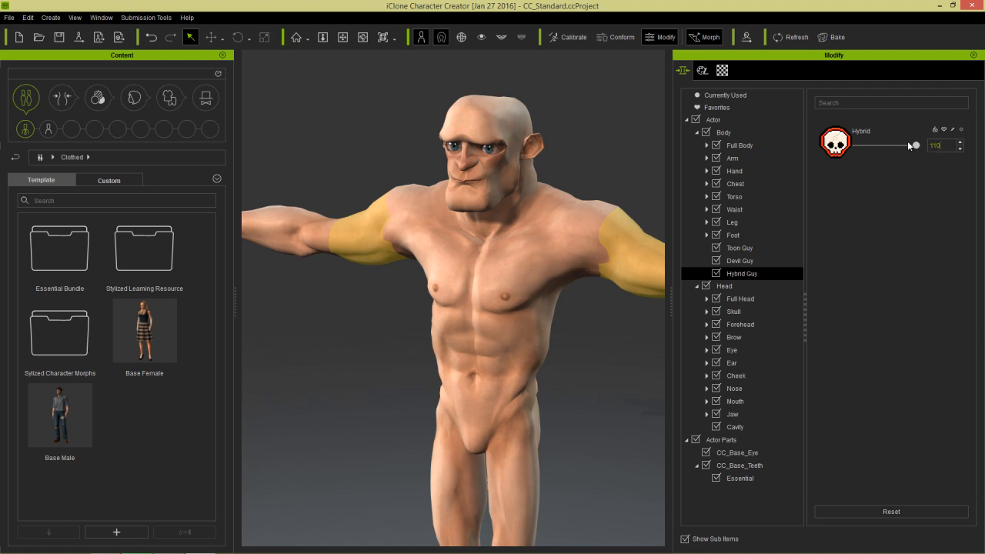
{"action": "key", "text": "Return"}
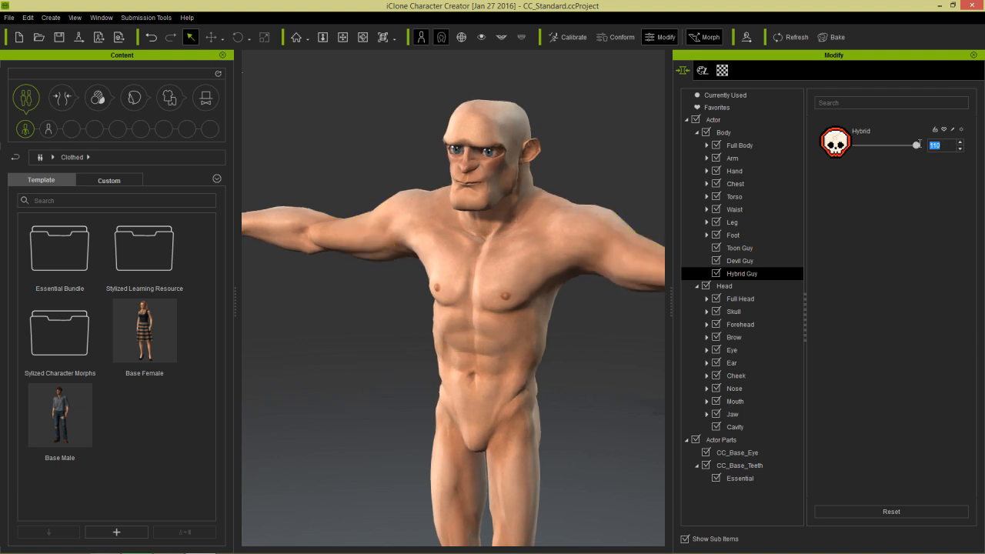
{"action": "type", "text": "0"}
{"action": "key", "text": "Return"}
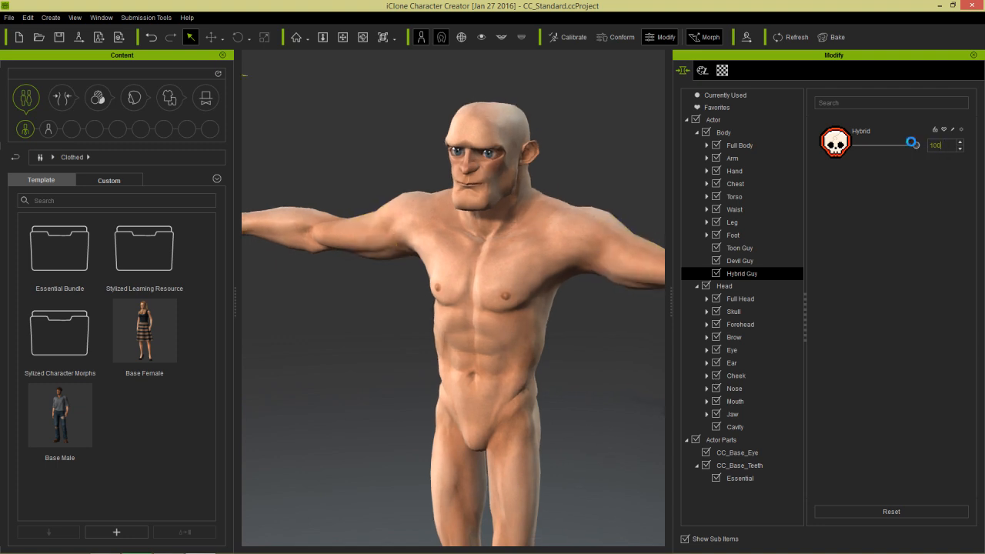
{"action": "right_click_drag", "start_coordinate": [545, 311], "coordinate": [528, 293]}
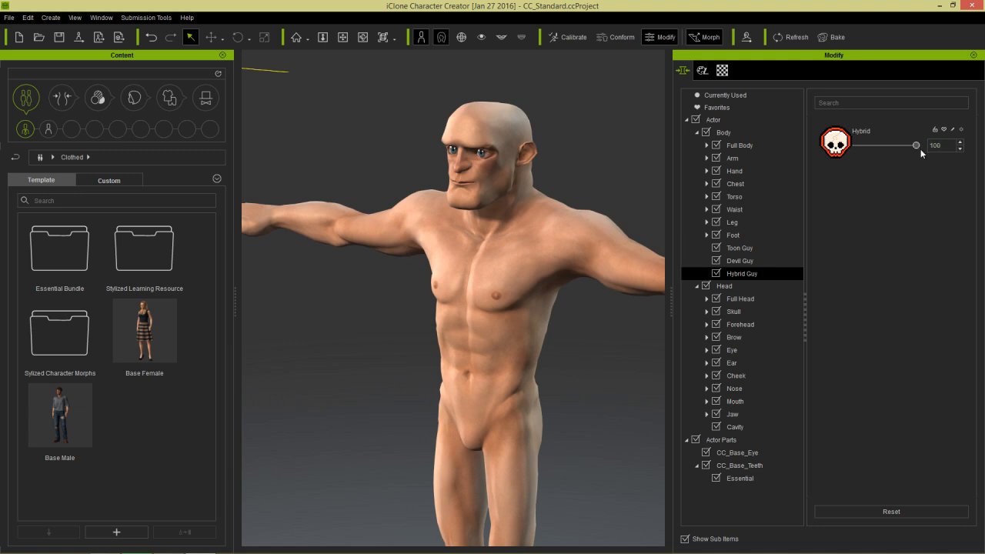
{"action": "right_click_drag", "start_coordinate": [461, 308], "coordinate": [438, 304]}
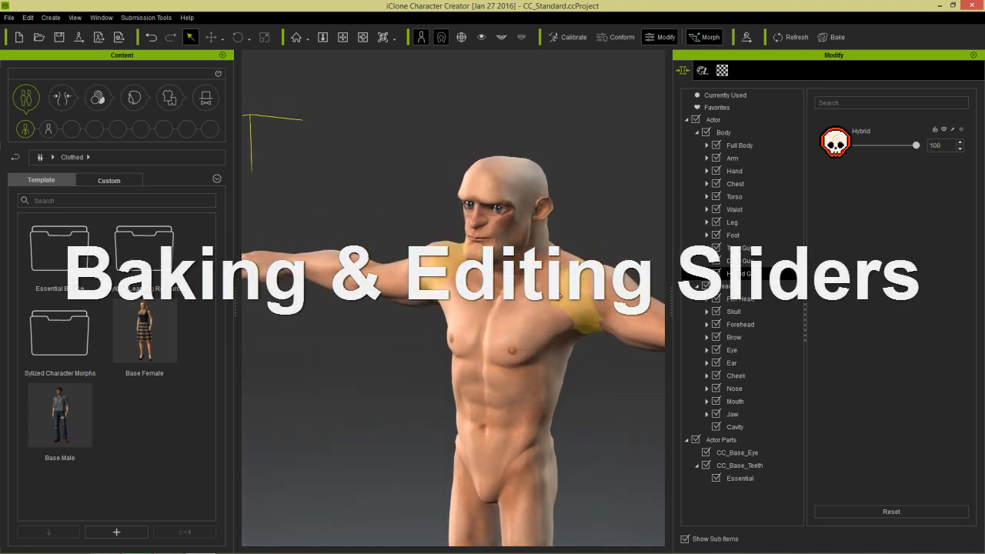
{"action": "scroll", "coordinate": [545, 234], "scroll_direction": "up", "scroll_amount": 5}
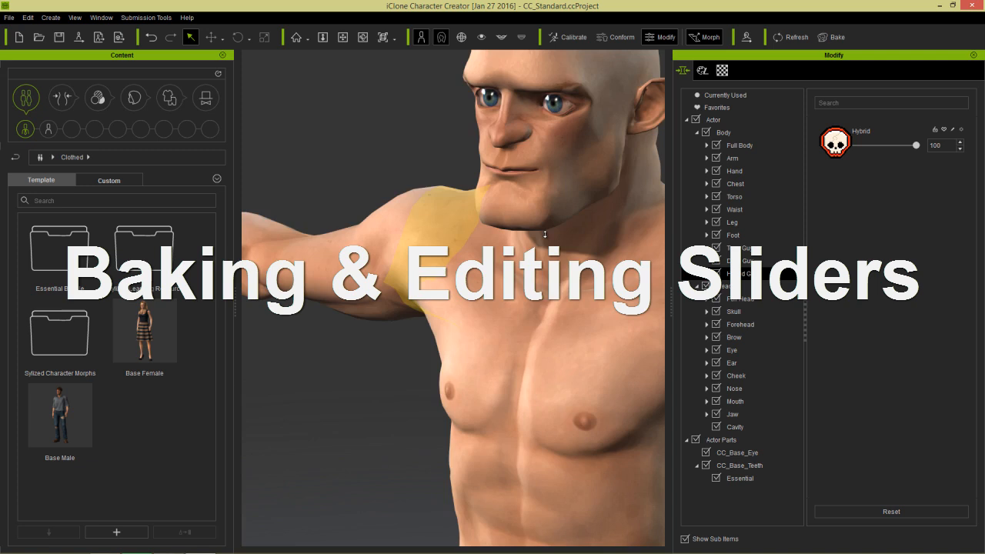
{"action": "scroll", "coordinate": [545, 234], "scroll_direction": "down", "scroll_amount": 4}
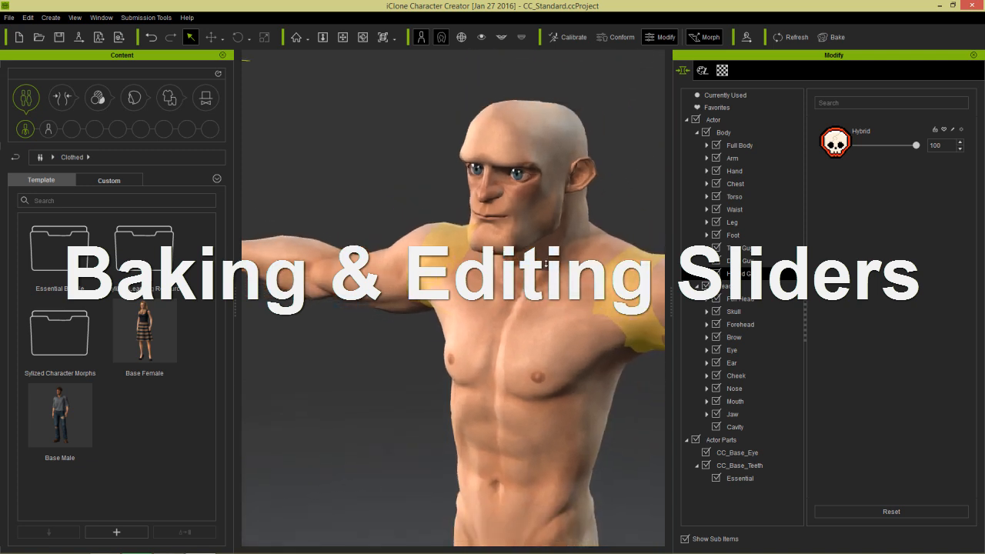
{"action": "right_click_drag", "start_coordinate": [531, 292], "coordinate": [516, 287]}
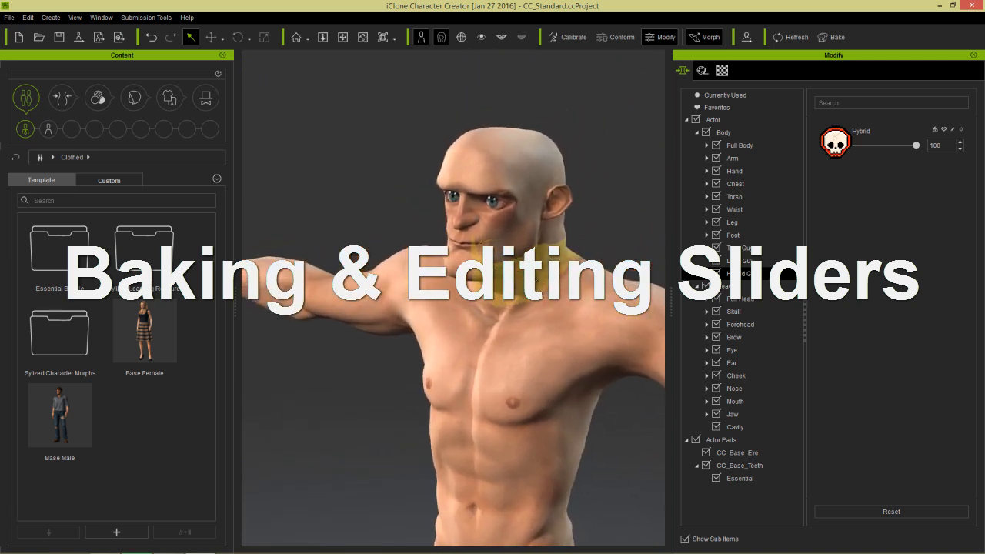
Edit the Toon Slider under Toon Guy to a maximum morph value of 50 and replace the existing slider.
{"action": "left_click", "coordinate": [741, 247]}
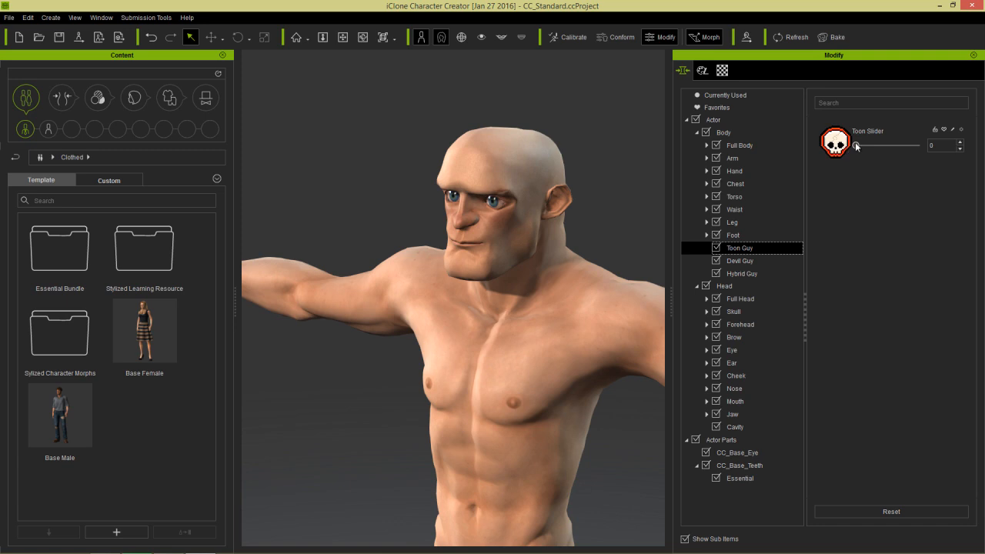
{"action": "left_click", "coordinate": [952, 130]}
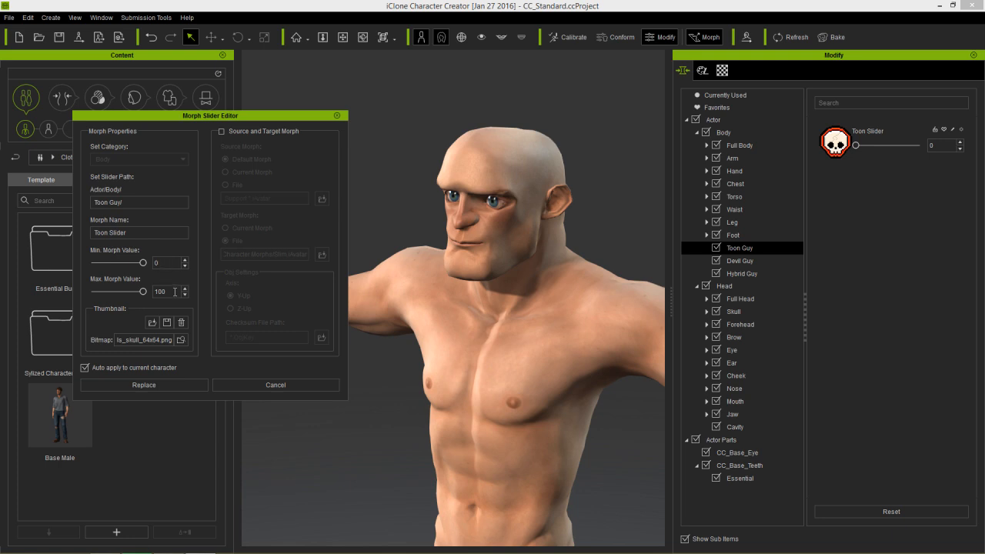
{"action": "left_click_drag", "start_coordinate": [175, 292], "coordinate": [152, 293]}
{"action": "left_click", "coordinate": [222, 131]}
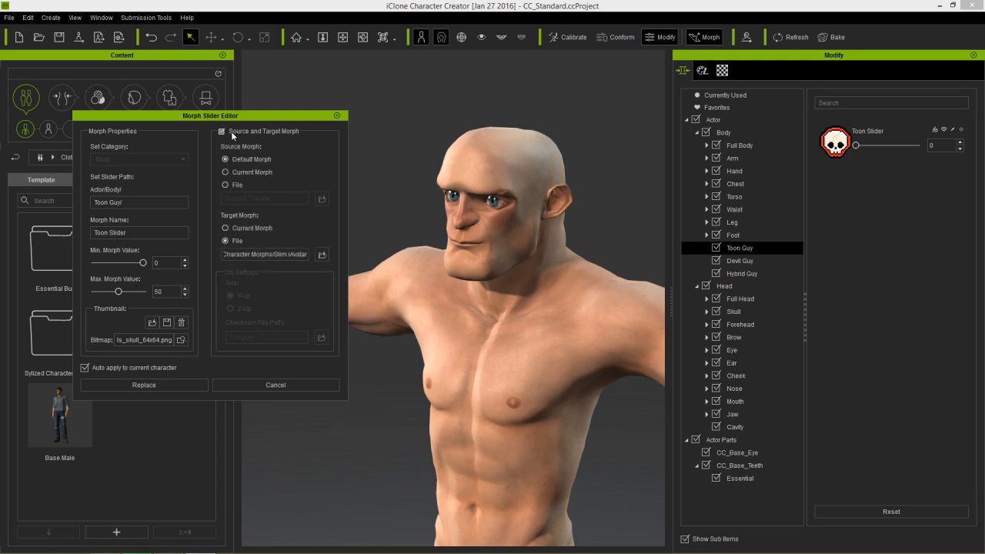
{"action": "left_click", "coordinate": [231, 134]}
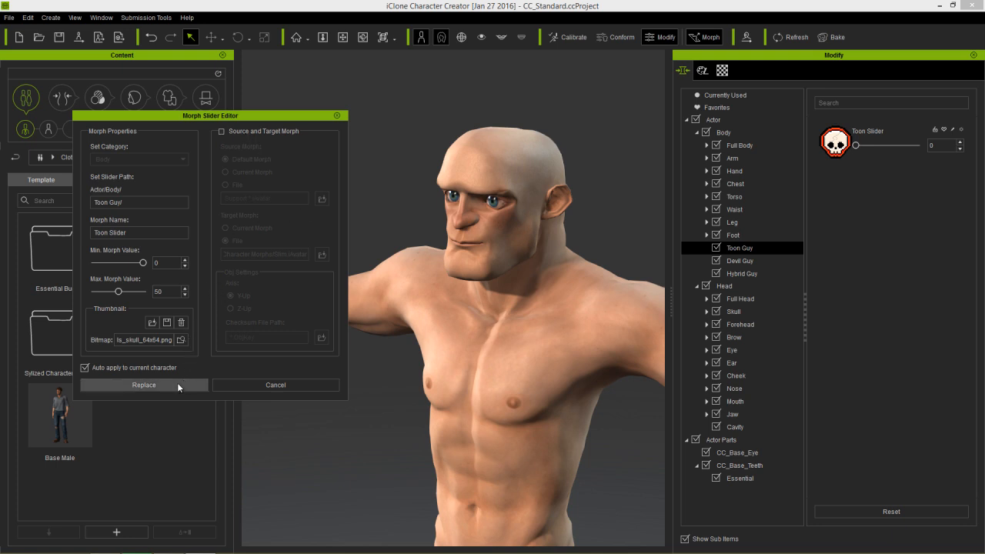
{"action": "left_click", "coordinate": [162, 367]}
{"action": "left_click", "coordinate": [163, 385]}
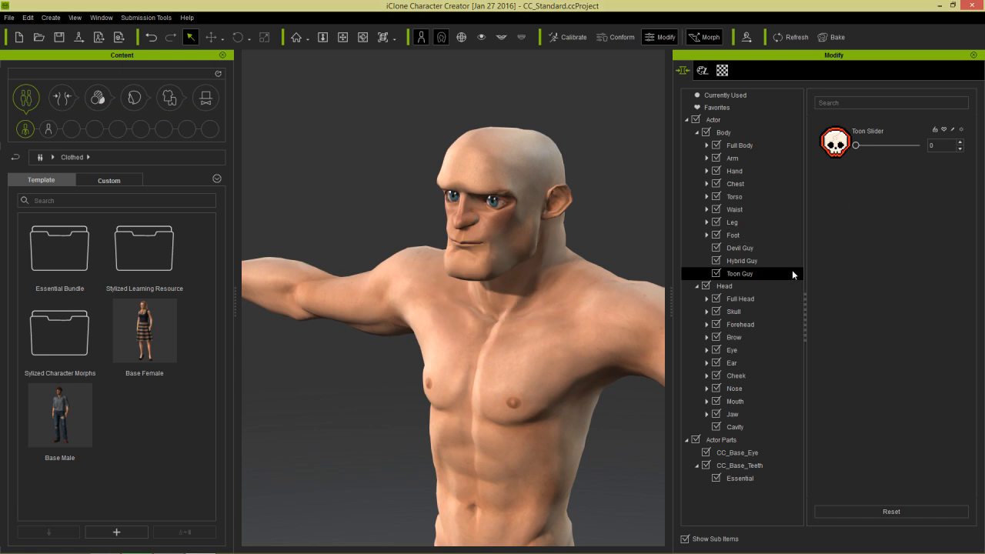
Try the Toon Slider at 50 with and without the Hybrid morph, and return Toon Slider to 0 and Hybrid to 100.
{"action": "left_click", "coordinate": [753, 275]}
{"action": "left_click_drag", "start_coordinate": [855, 145], "coordinate": [932, 146]}
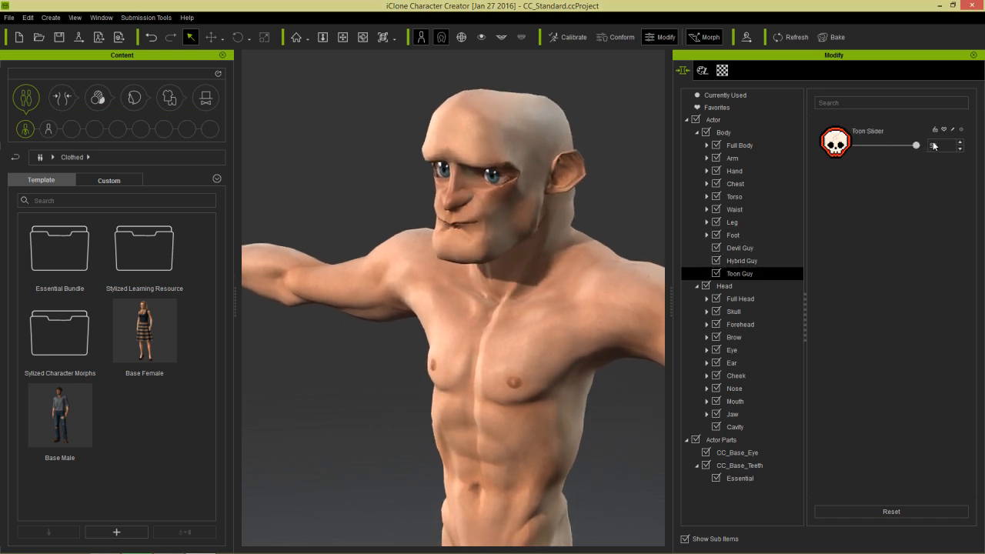
{"action": "left_click", "coordinate": [758, 261]}
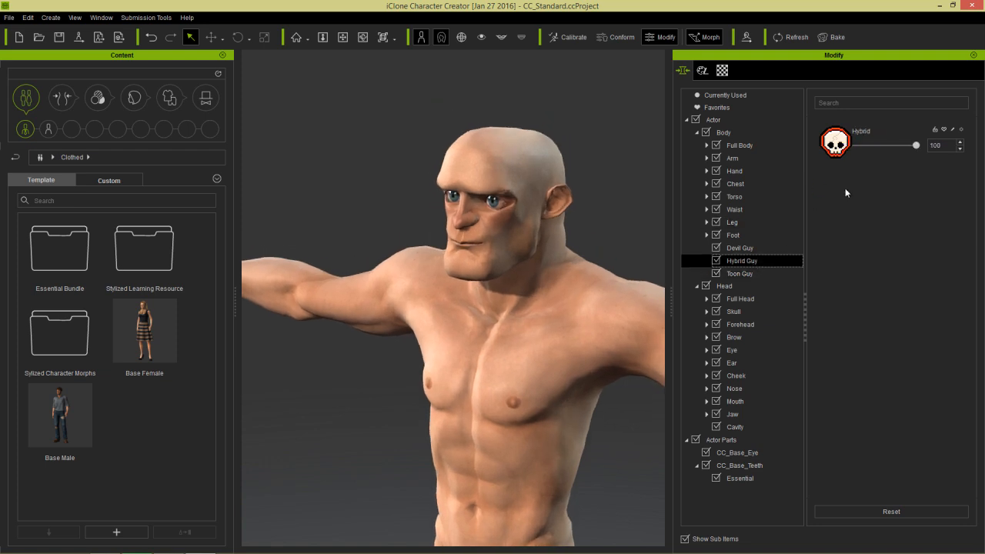
{"action": "mouse_move", "coordinate": [915, 144]}
{"action": "left_mouse_down"}
{"action": "mouse_move", "coordinate": [852, 146]}
{"action": "mouse_move", "coordinate": [915, 145]}
{"action": "left_mouse_up"}
{"action": "left_click", "coordinate": [743, 273]}
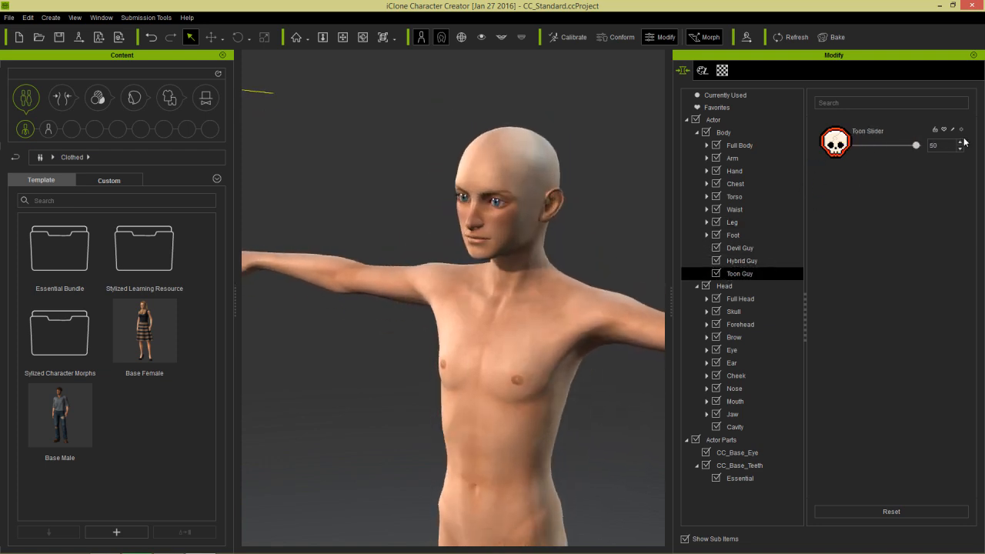
{"action": "right_click_drag", "start_coordinate": [615, 324], "coordinate": [641, 323]}
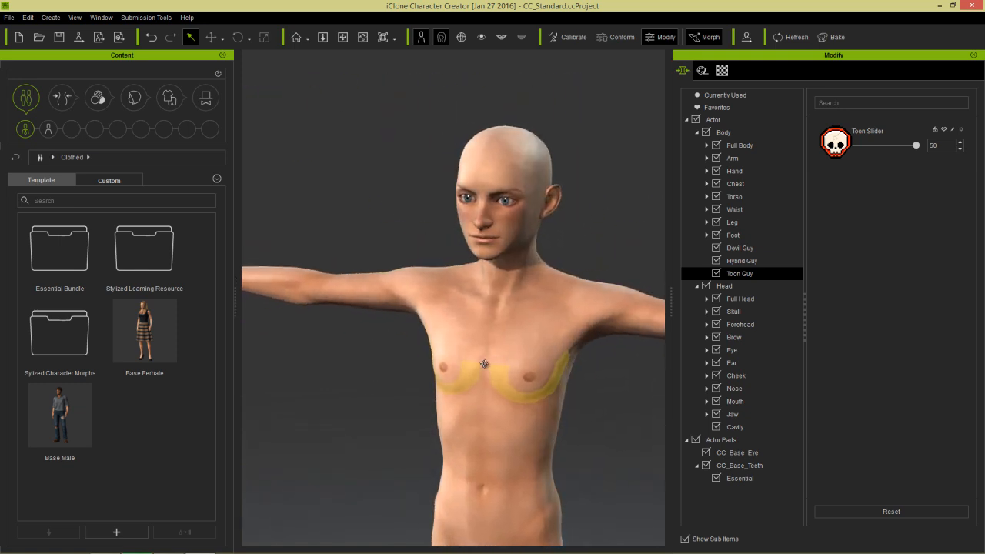
{"action": "right_click_drag", "start_coordinate": [487, 363], "coordinate": [536, 351]}
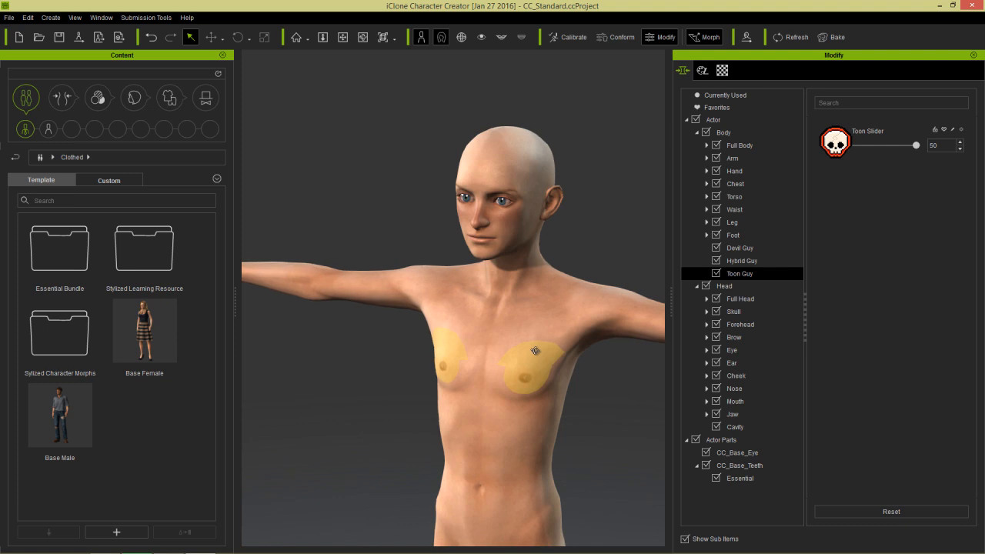
{"action": "mouse_move", "coordinate": [916, 145]}
{"action": "left_mouse_down"}
{"action": "mouse_move", "coordinate": [855, 145]}
{"action": "mouse_move", "coordinate": [935, 147]}
{"action": "left_mouse_up"}
{"action": "left_click", "coordinate": [741, 260]}
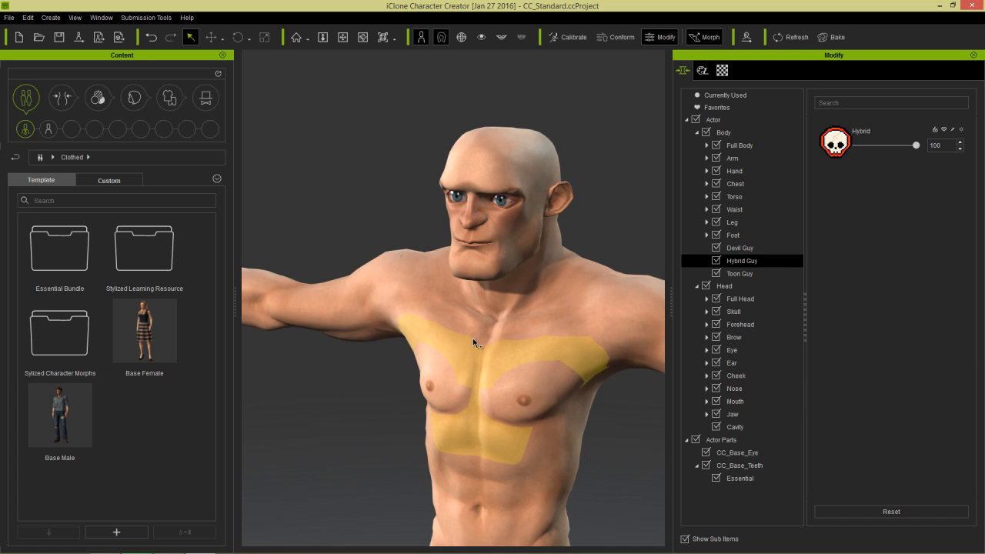
Locate the Devil slider's custom file in its folder on disk and close the folder.
{"action": "left_click", "coordinate": [736, 251]}
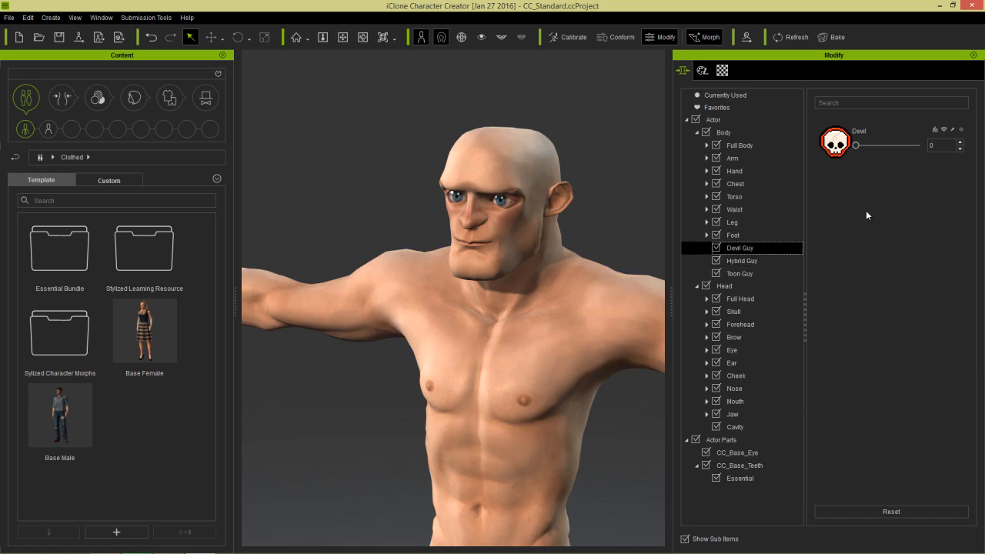
{"action": "left_click", "coordinate": [961, 132]}
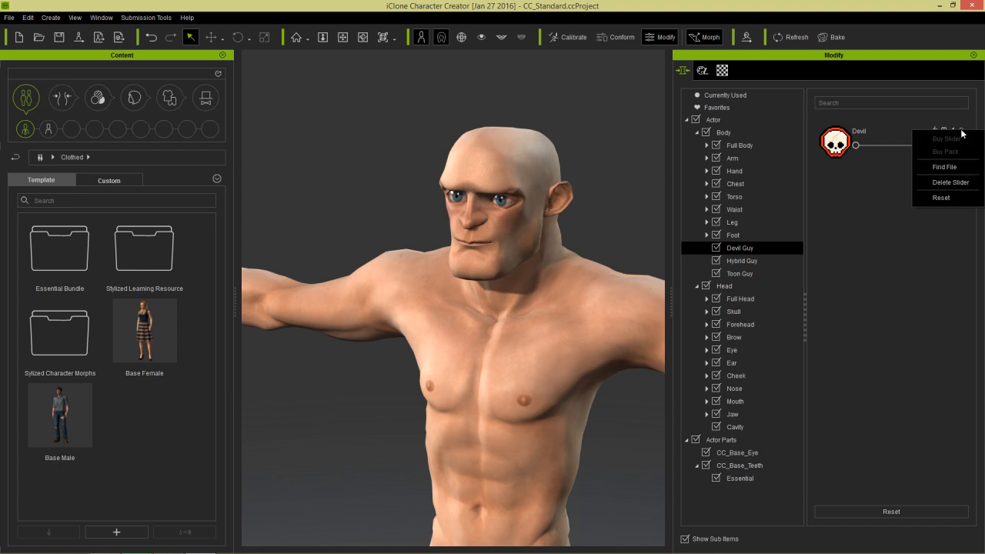
{"action": "left_click", "coordinate": [937, 166]}
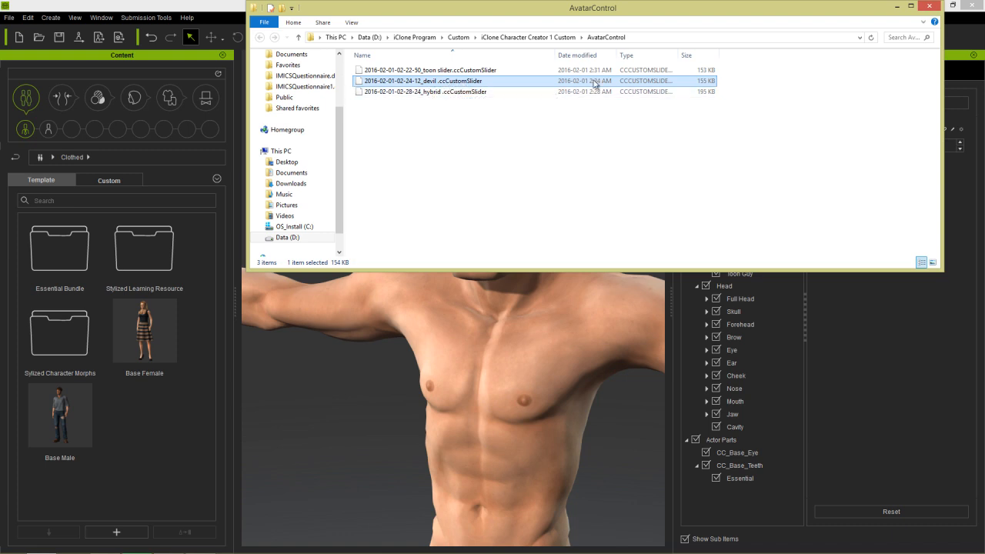
{"action": "left_click", "coordinate": [930, 8]}
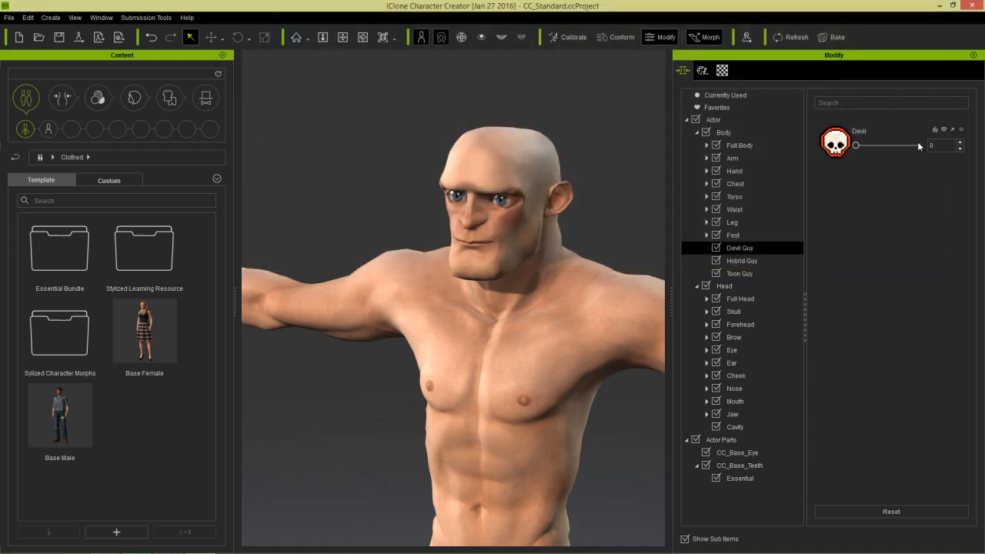
Delete the Devil slider and the Toon Slider from the body morphs.
{"action": "left_click", "coordinate": [961, 132]}
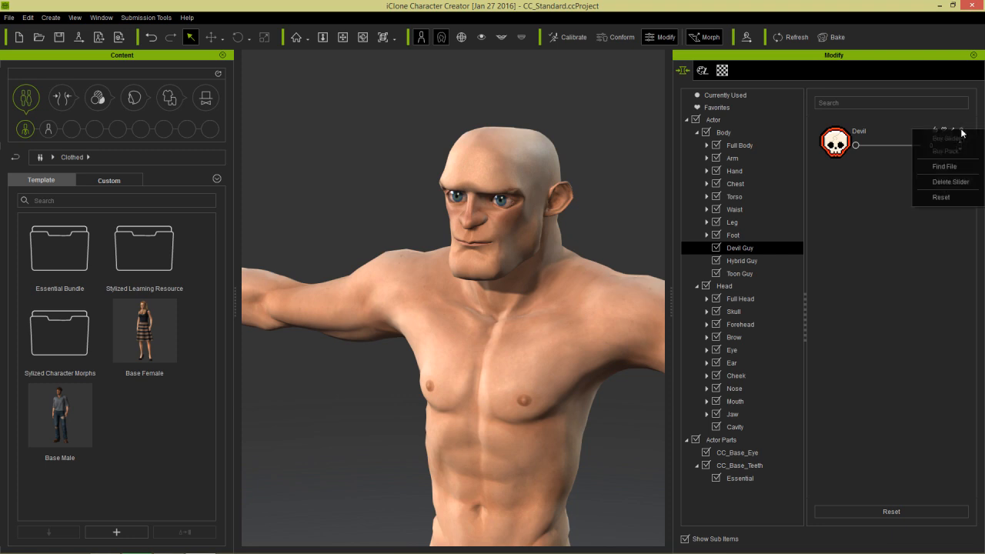
{"action": "left_click", "coordinate": [951, 180]}
{"action": "left_click", "coordinate": [739, 261]}
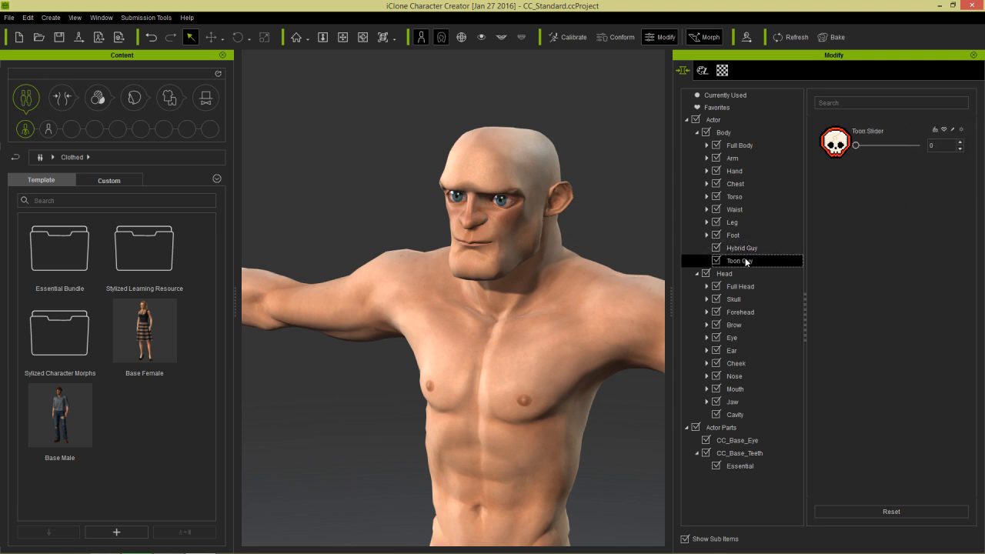
{"action": "left_click", "coordinate": [962, 133]}
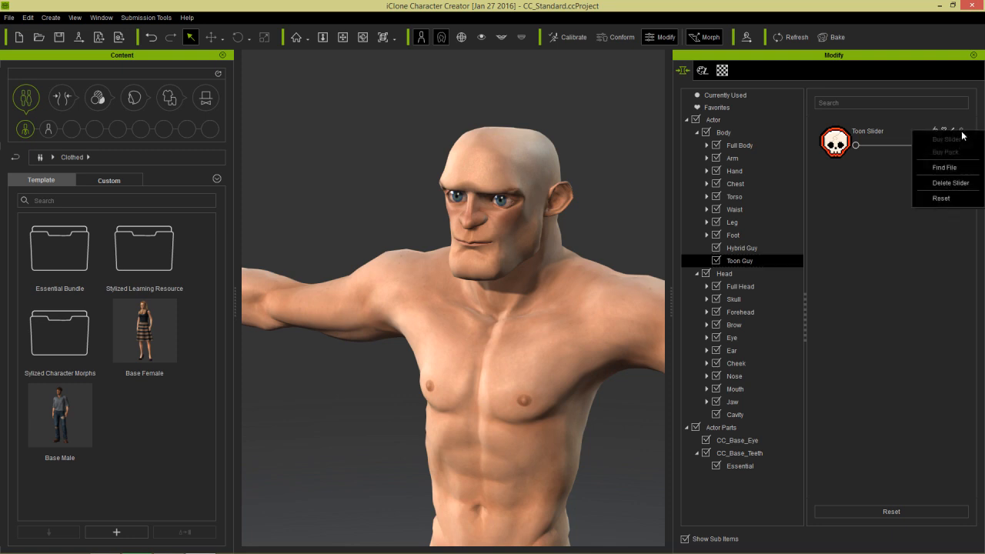
{"action": "left_click", "coordinate": [951, 183]}
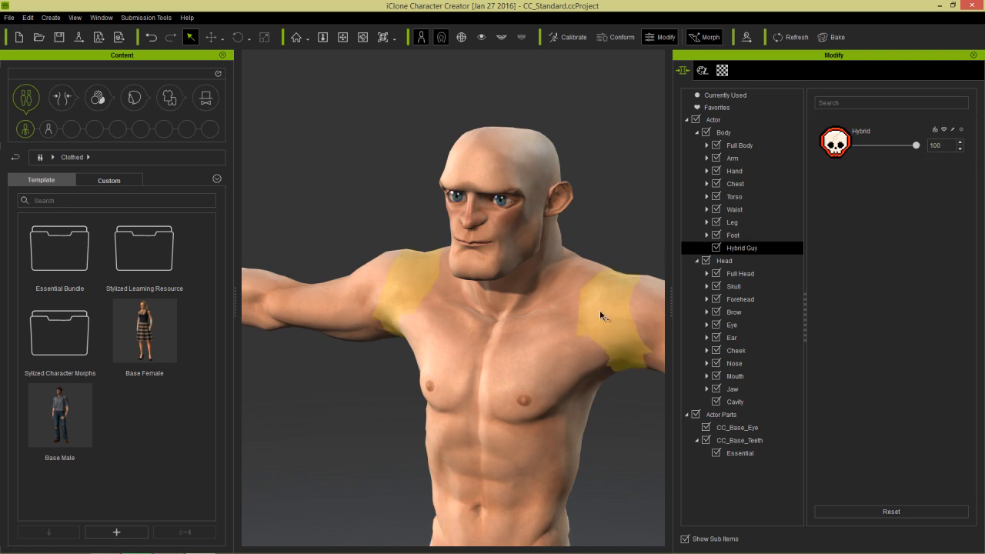
Search the actor morphs for "nose" with the character's face in close view.
{"action": "right_click_drag", "start_coordinate": [592, 307], "coordinate": [507, 347]}
{"action": "scroll", "coordinate": [570, 329], "scroll_direction": "up", "scroll_amount": 5}
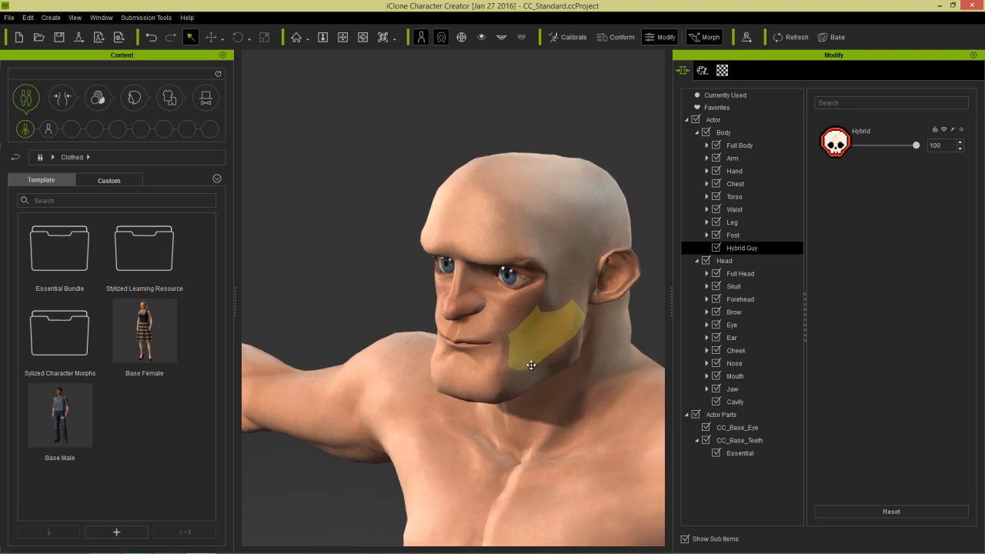
{"action": "scroll", "coordinate": [531, 364], "scroll_direction": "up", "scroll_amount": 3}
{"action": "scroll", "coordinate": [531, 364], "scroll_direction": "down", "scroll_amount": 3}
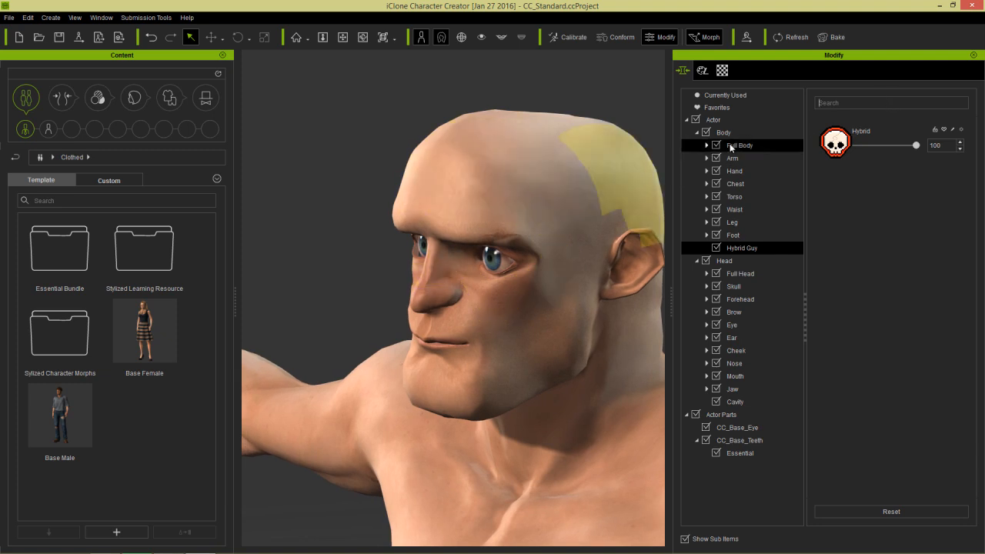
{"action": "left_click", "coordinate": [842, 104]}
{"action": "type", "text": "nose"}
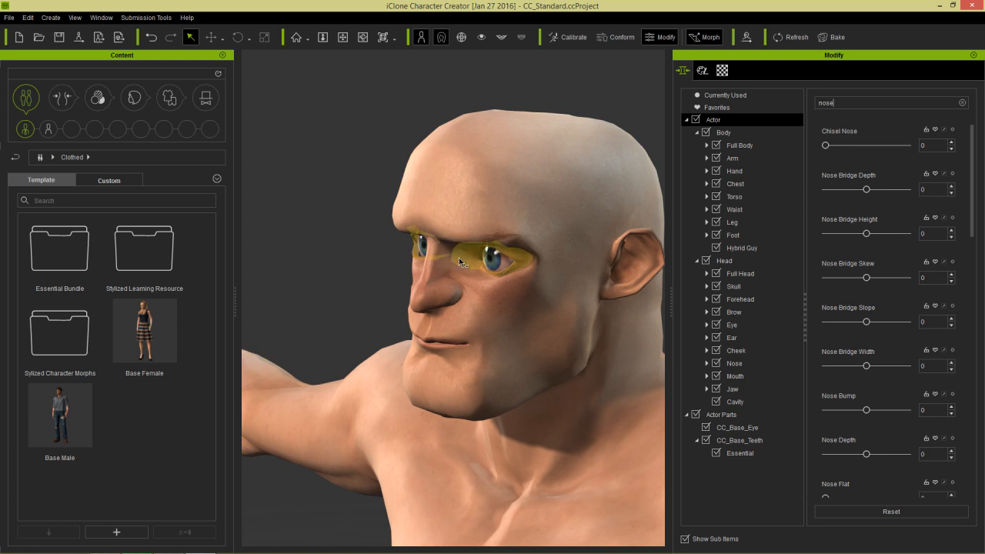
Set Nose Bump, Nose Depth and Nose Bridge Depth to 100 on the Hybrid head.
{"action": "left_click_drag", "start_coordinate": [866, 409], "coordinate": [903, 409]}
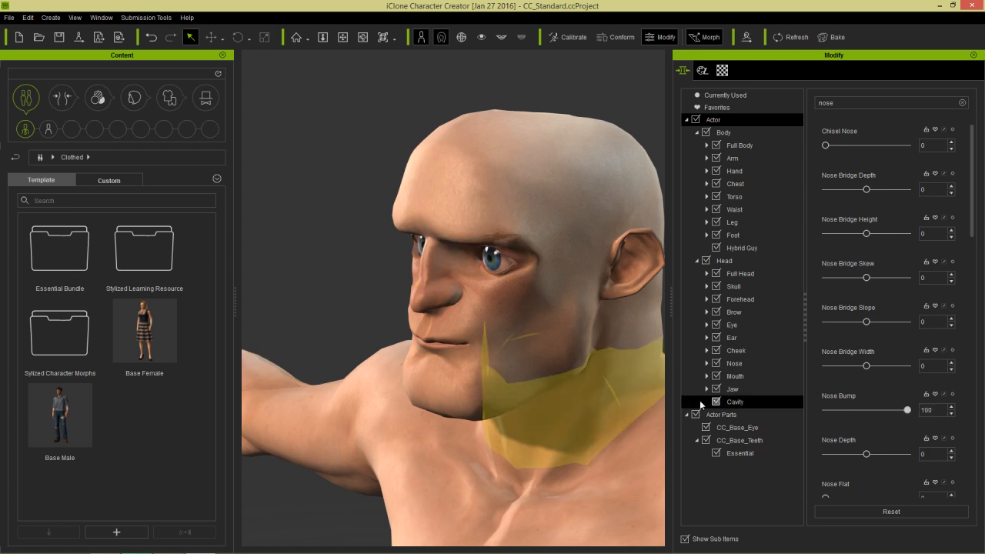
{"action": "right_click_drag", "start_coordinate": [620, 360], "coordinate": [428, 326]}
{"action": "left_click_drag", "start_coordinate": [390, 288], "coordinate": [190, 293]}
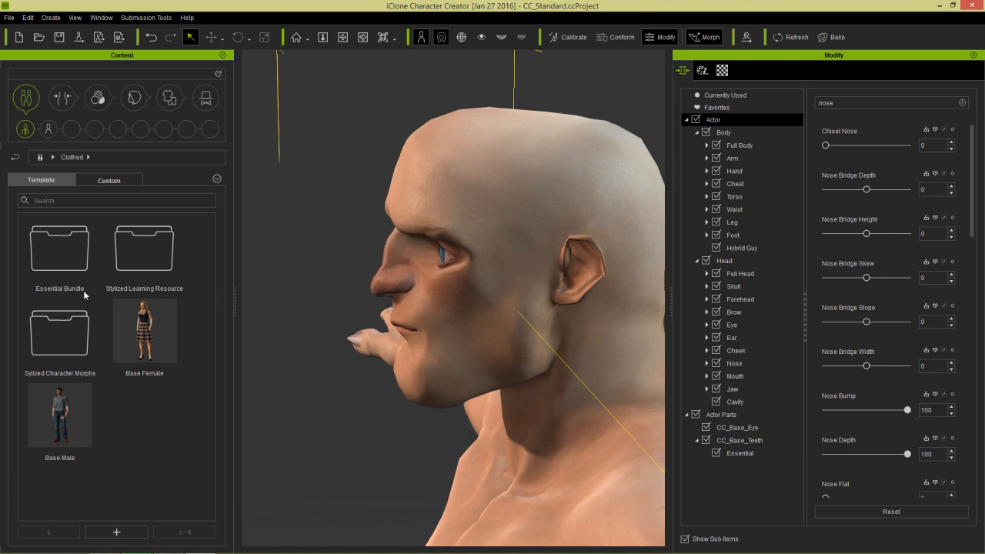
{"action": "left_click_drag", "start_coordinate": [399, 245], "coordinate": [171, 263]}
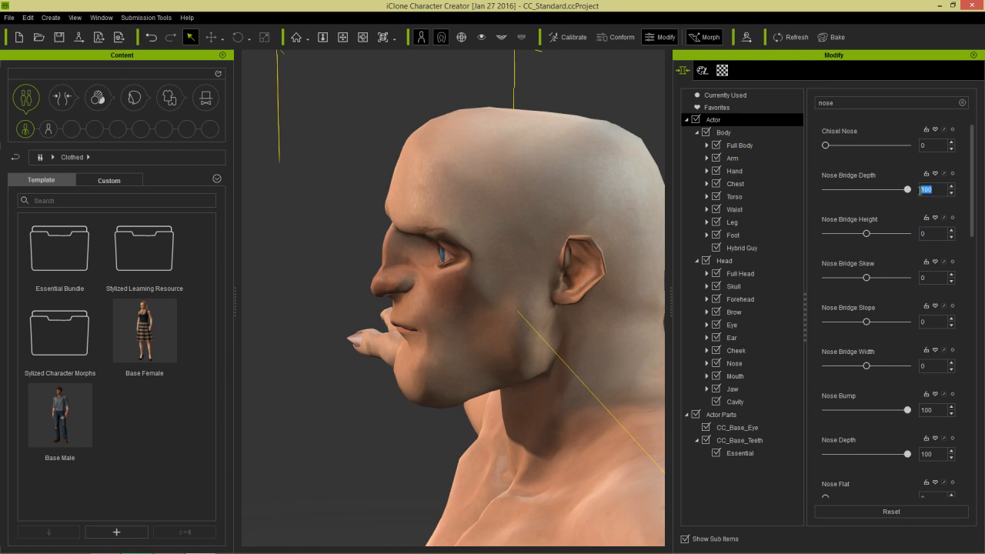
Try to push Nose Bridge Depth beyond its limit to 150.
{"action": "left_click", "coordinate": [915, 189]}
{"action": "type", "text": "150"}
{"action": "key", "text": "Return"}
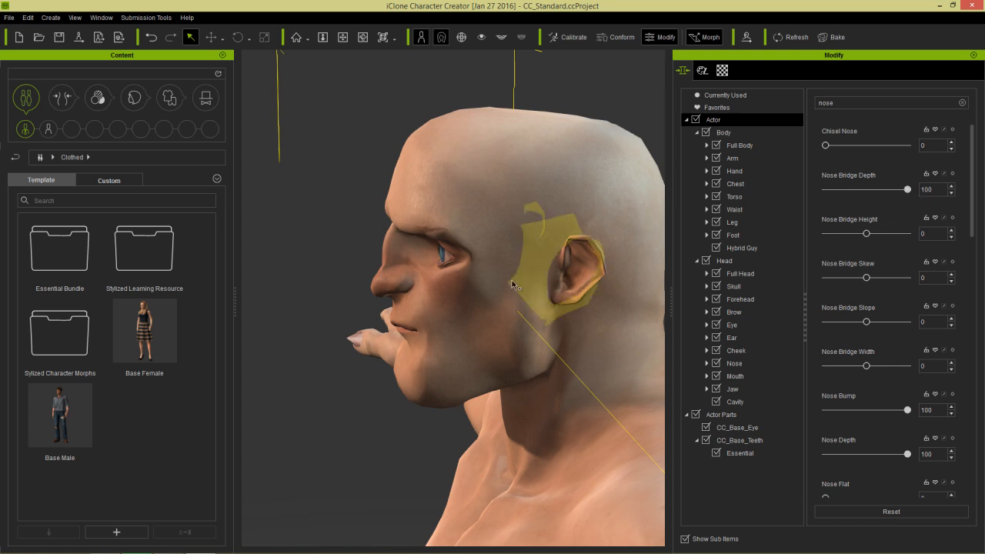
Bake the character's current morph shape with its enlarged nose.
{"action": "right_click_drag", "start_coordinate": [395, 362], "coordinate": [554, 302]}
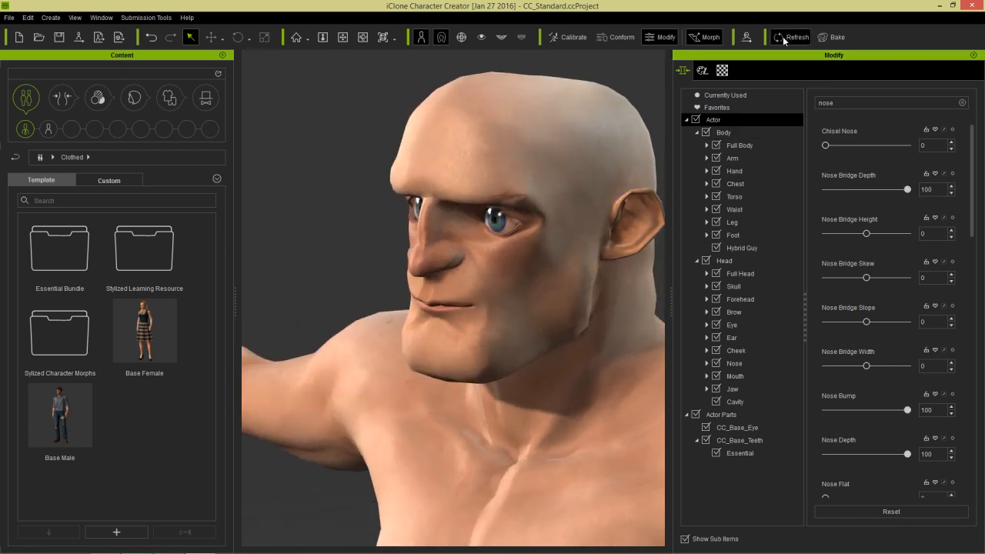
{"action": "left_click", "coordinate": [830, 37]}
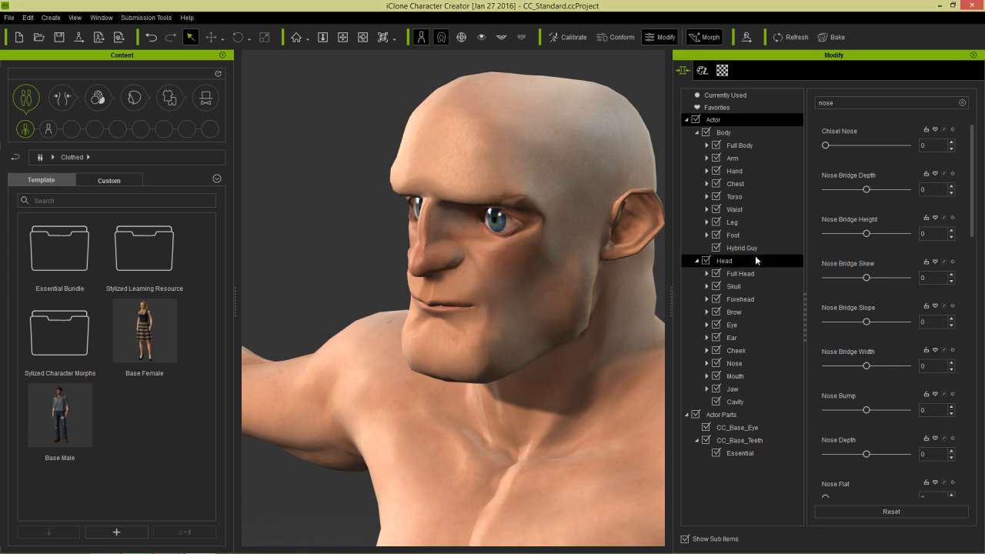
Try Nose Bump, Nose Depth and Nose Bridge Depth at 100 on the baked head, viewed in profile.
{"action": "right_click_drag", "start_coordinate": [599, 262], "coordinate": [426, 249]}
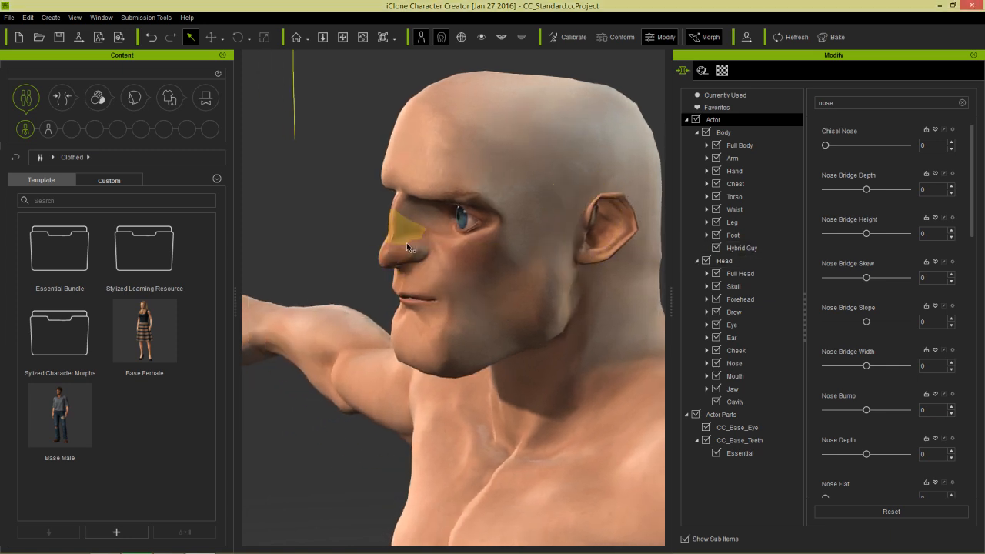
{"action": "left_click_drag", "start_coordinate": [412, 228], "coordinate": [229, 253]}
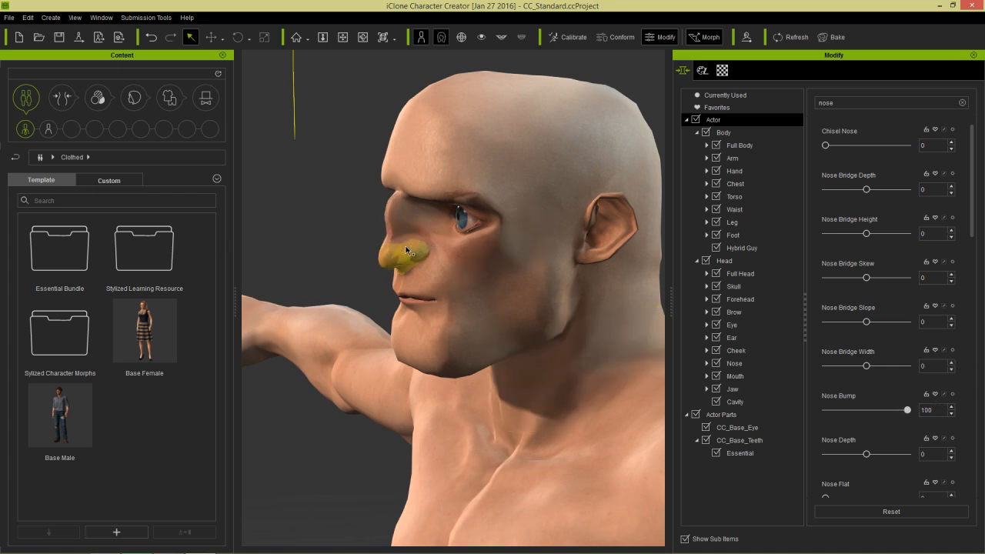
{"action": "left_click_drag", "start_coordinate": [404, 250], "coordinate": [244, 238]}
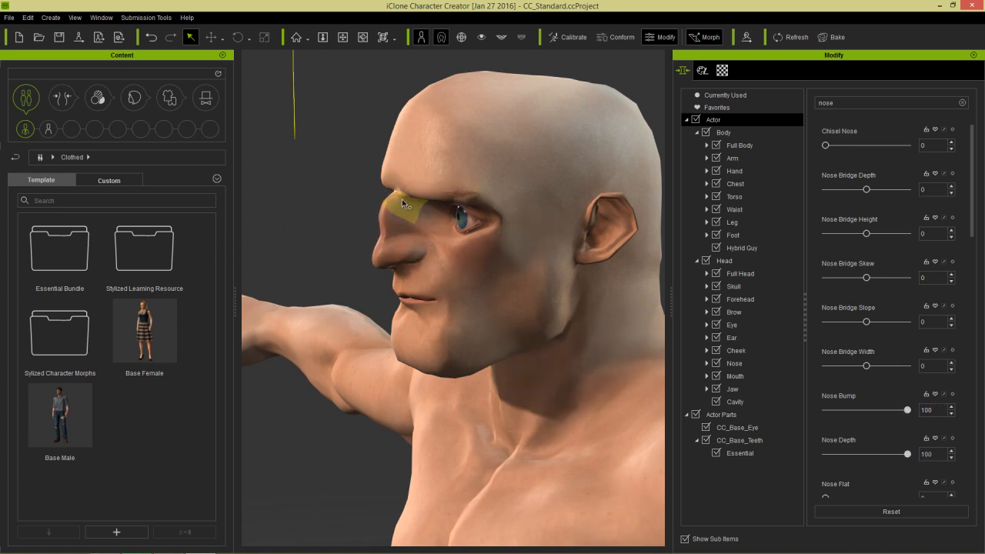
{"action": "left_click_drag", "start_coordinate": [377, 189], "coordinate": [150, 157]}
{"action": "right_click_drag", "start_coordinate": [462, 239], "coordinate": [404, 250]}
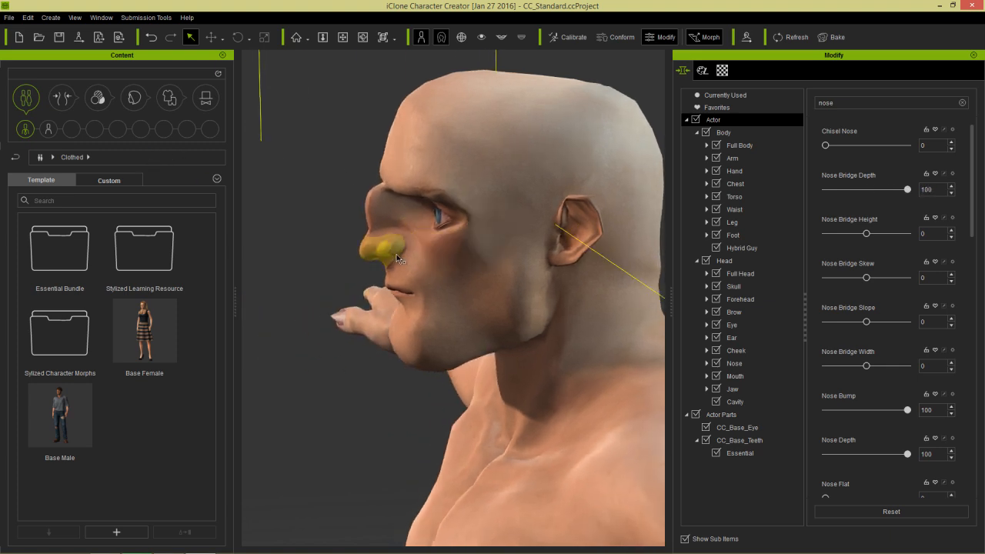
Set Nose Bridge Depth to 64, Nose Bump to 2 and Nose Depth to 92.
{"action": "left_click_drag", "start_coordinate": [377, 258], "coordinate": [365, 468]}
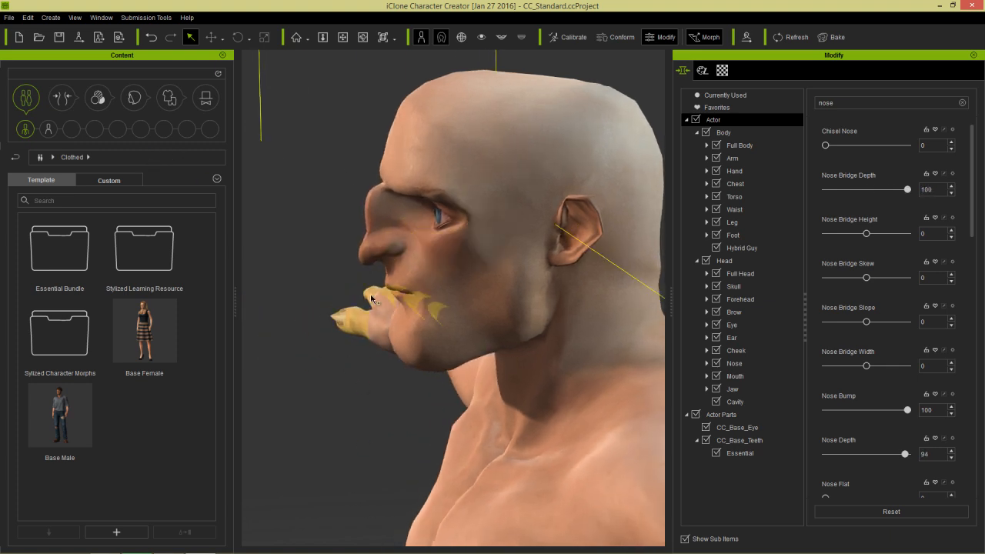
{"action": "left_click_drag", "start_coordinate": [378, 204], "coordinate": [523, 274]}
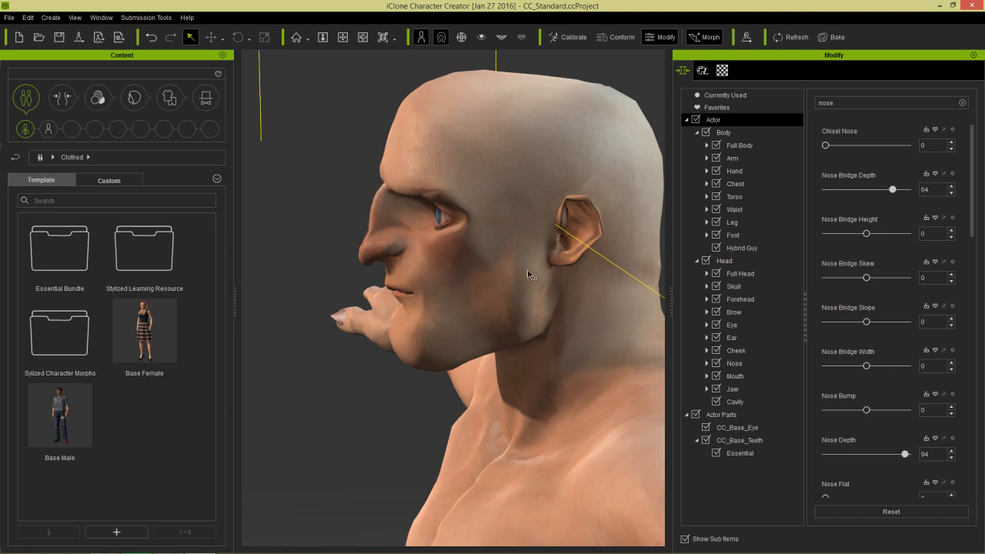
{"action": "left_click_drag", "start_coordinate": [369, 260], "coordinate": [319, 270]}
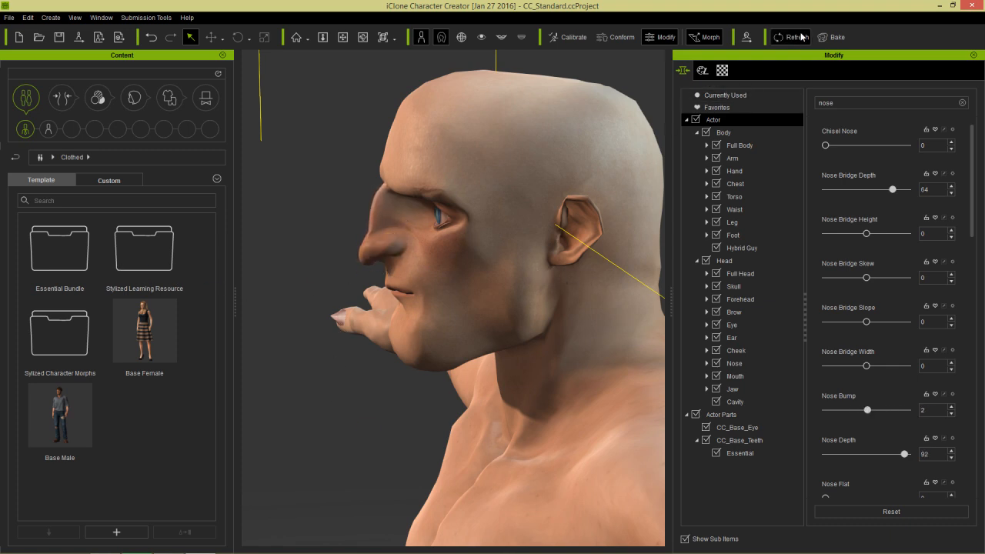
Bake the current nose shape again and raise Nose Depth to 100 on the newly baked head.
{"action": "left_click", "coordinate": [828, 37]}
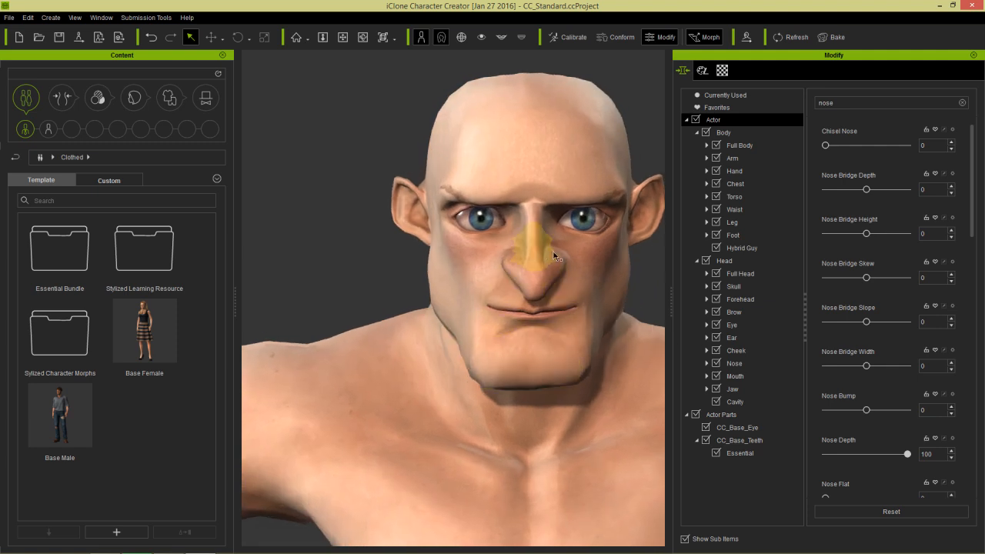
{"action": "right_click_drag", "start_coordinate": [619, 309], "coordinate": [369, 313]}
{"action": "scroll", "coordinate": [406, 406], "scroll_direction": "down", "scroll_amount": 5}
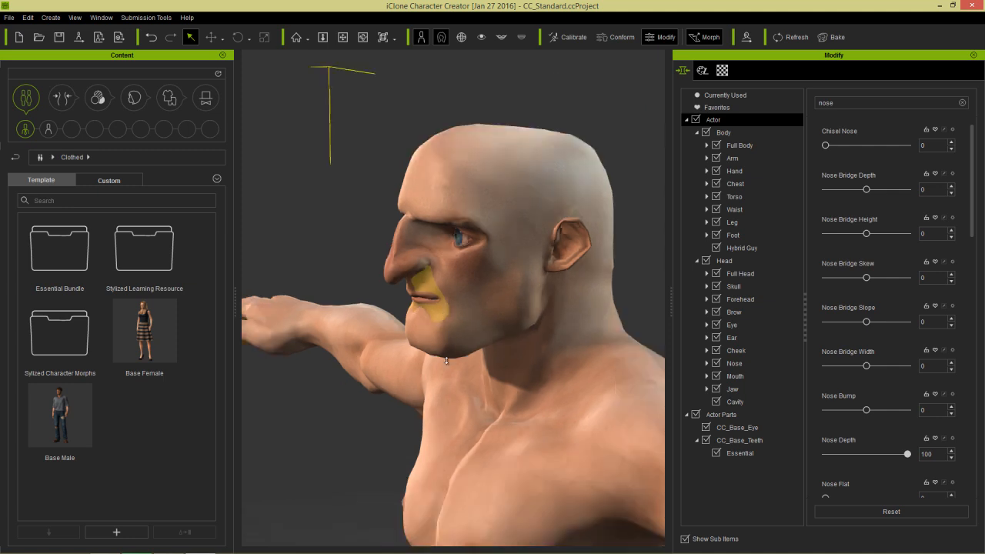
Examine the baked character's exaggerated nose and full body from the front and side, close up and at a distance.
{"action": "right_click_drag", "start_coordinate": [406, 406], "coordinate": [563, 375]}
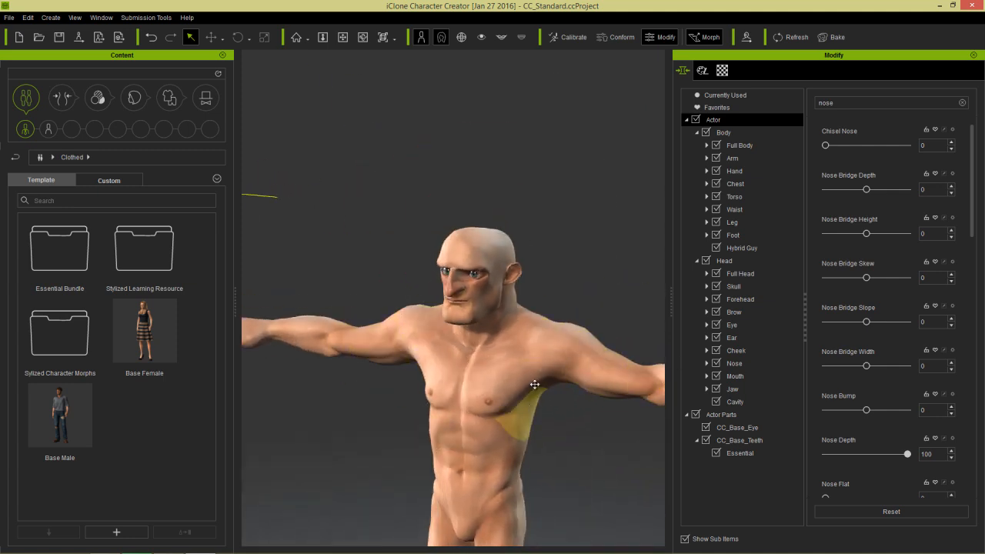
{"action": "scroll", "coordinate": [534, 384], "scroll_direction": "down", "scroll_amount": 2}
{"action": "right_click_drag", "start_coordinate": [534, 384], "coordinate": [567, 261]}
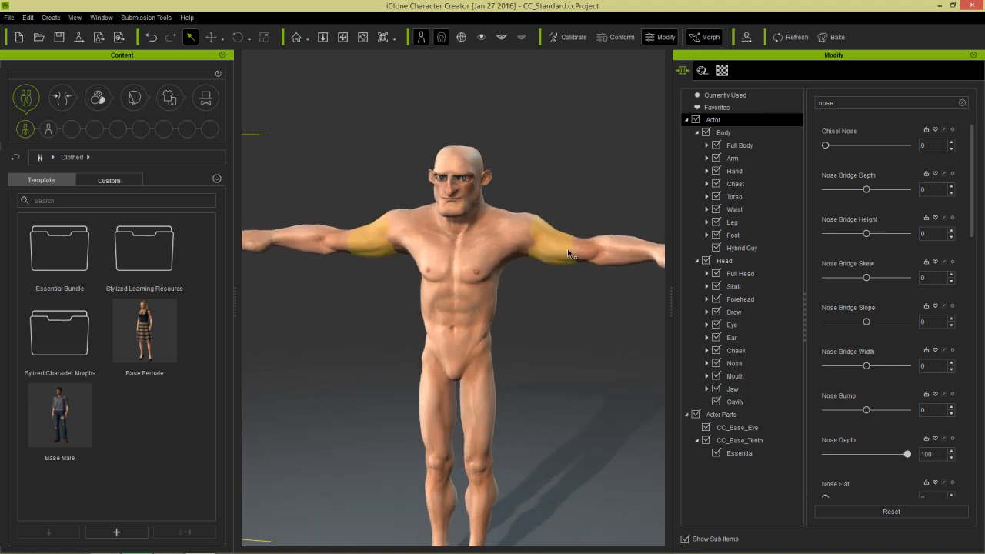
{"action": "left_click_drag", "start_coordinate": [568, 254], "coordinate": [582, 267]}
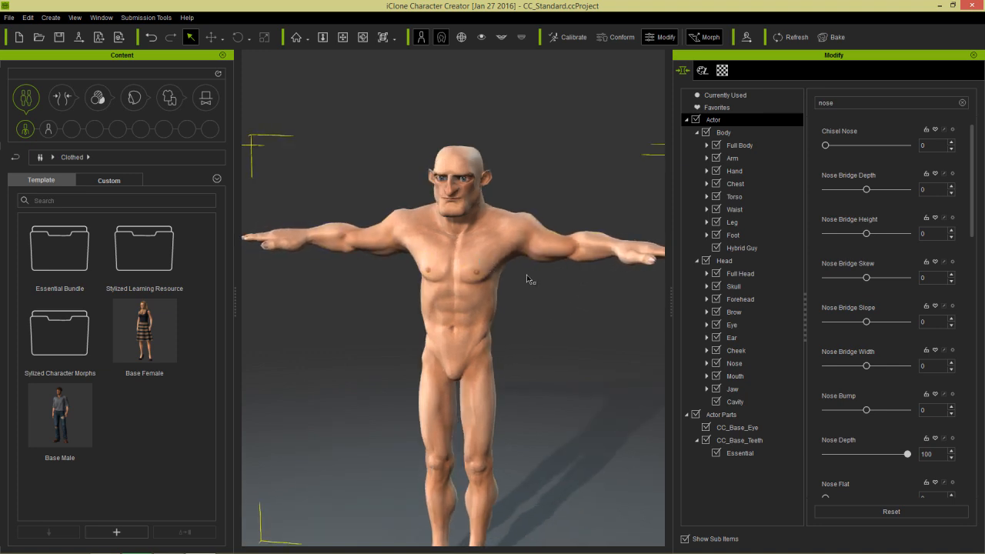
{"action": "left_click_drag", "start_coordinate": [558, 260], "coordinate": [584, 258]}
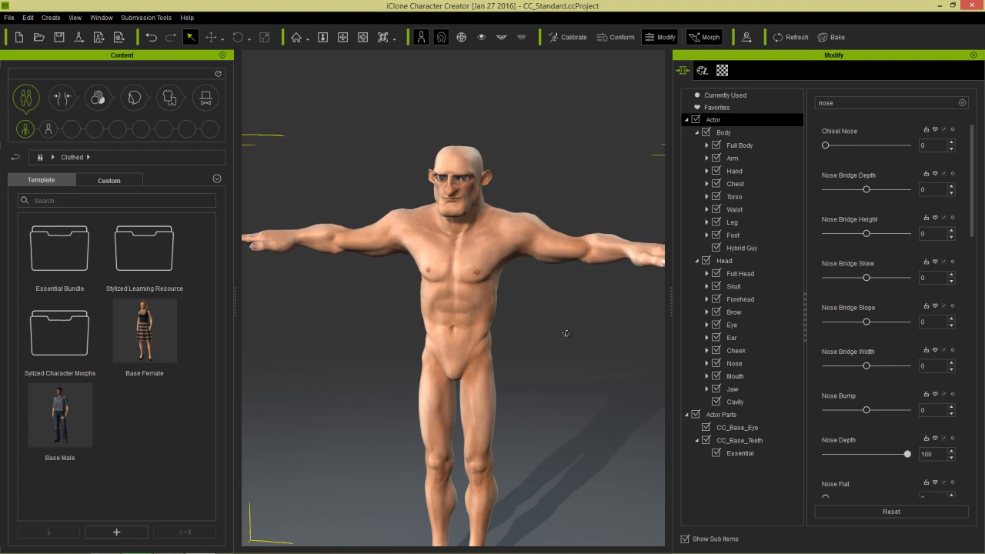
{"action": "right_click_drag", "start_coordinate": [565, 333], "coordinate": [440, 343]}
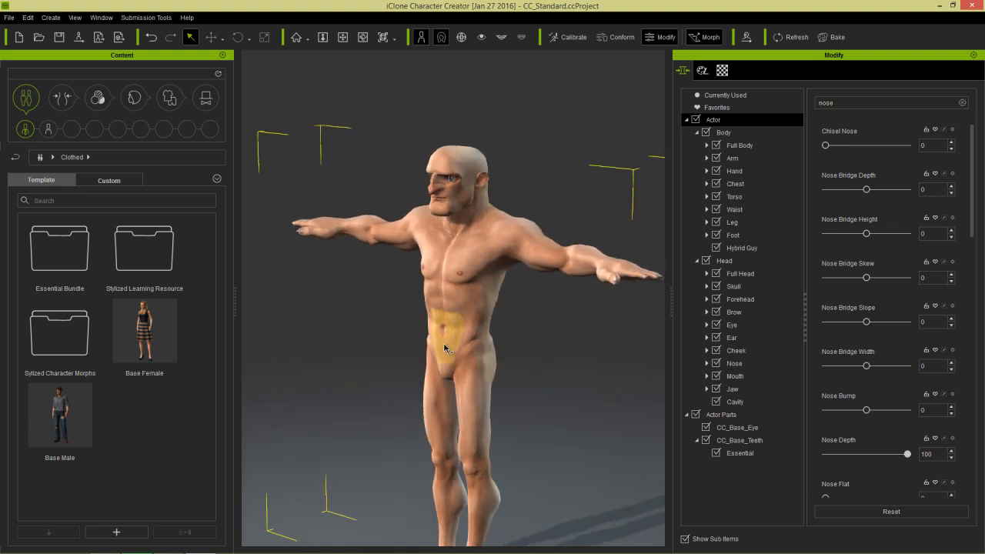
{"action": "middle_click_drag", "start_coordinate": [506, 223], "coordinate": [500, 278]}
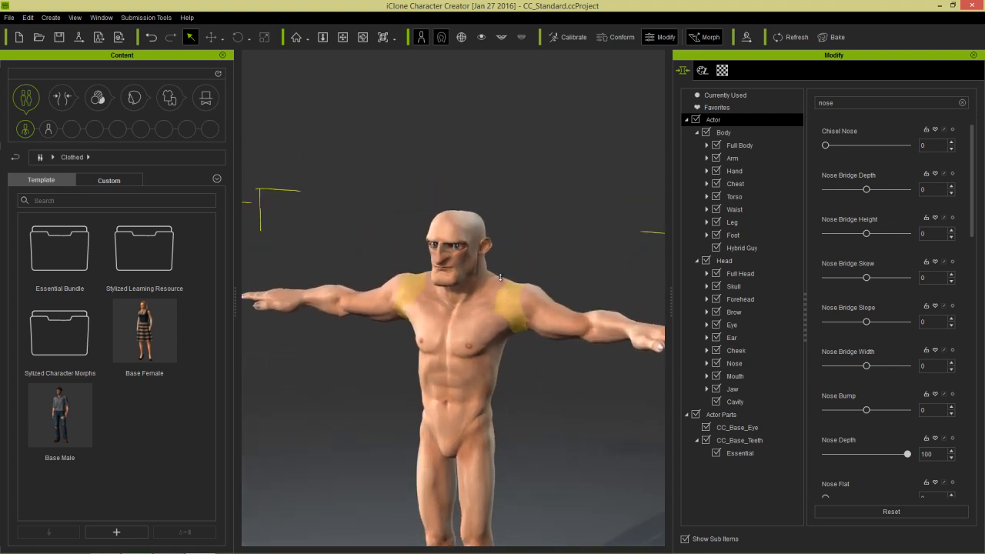
{"action": "scroll", "coordinate": [500, 278], "scroll_direction": "up", "scroll_amount": 5}
{"action": "right_click_drag", "start_coordinate": [500, 278], "coordinate": [502, 309]}
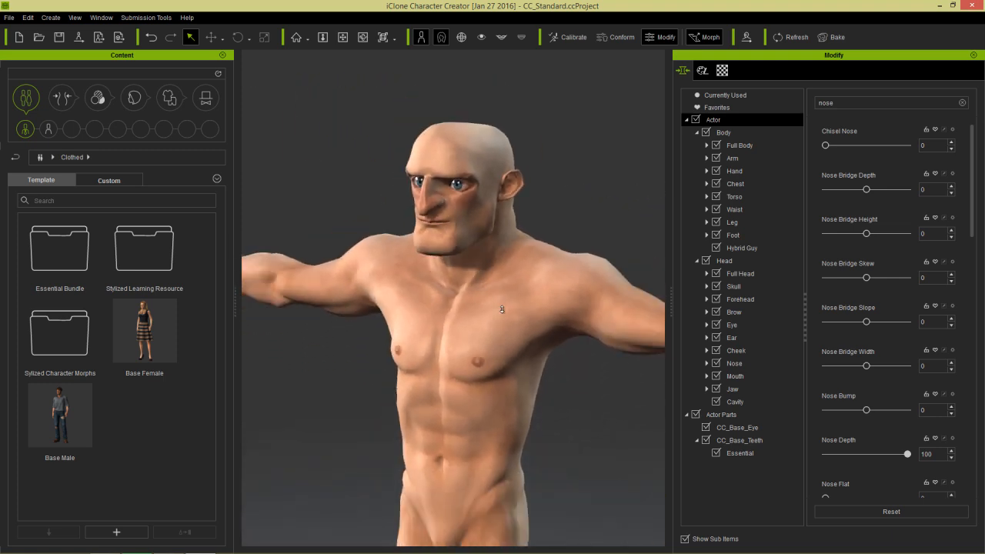
{"action": "scroll", "coordinate": [501, 309], "scroll_direction": "down", "scroll_amount": 5}
{"action": "right_click_drag", "start_coordinate": [480, 264], "coordinate": [300, 243]}
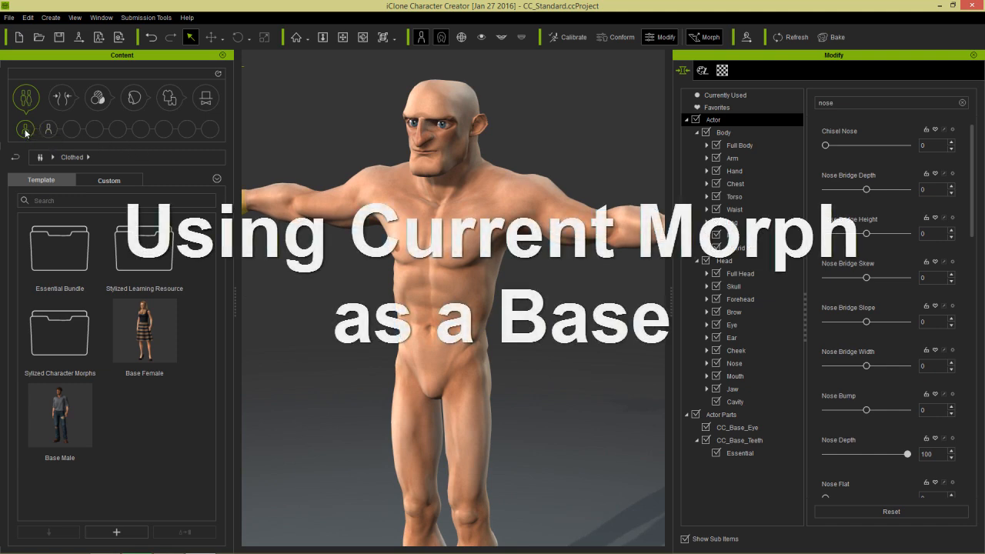
Load the Slacker project from the Stylized Learning Resource folder, discarding the current project without saving.
{"action": "double_click", "coordinate": [126, 261]}
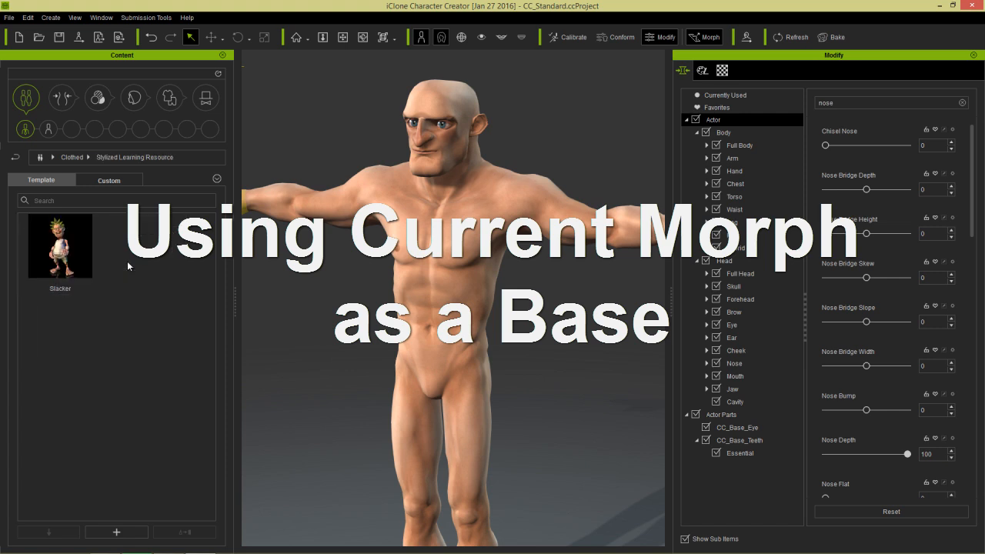
{"action": "double_click", "coordinate": [56, 259]}
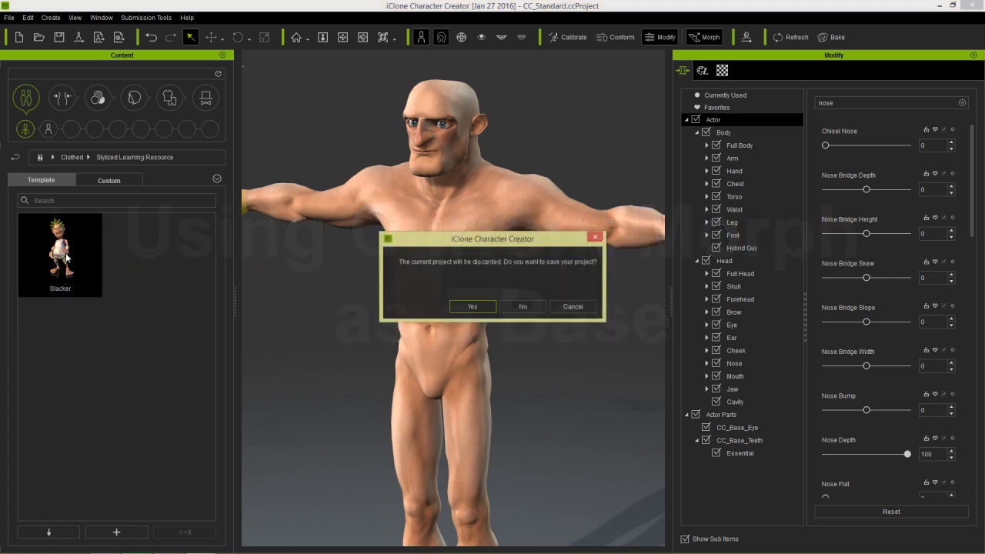
{"action": "left_click", "coordinate": [521, 305]}
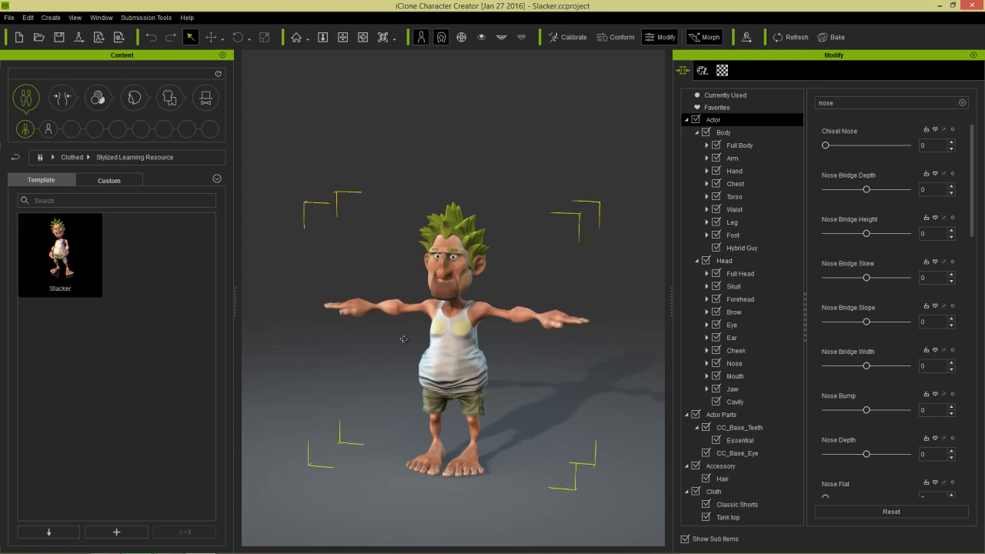
Start a new Body morph slider for Slacker with path Taller Cousin, morph name Cousin Slider and maximum morph value 100.
{"action": "right_click_drag", "start_coordinate": [357, 356], "coordinate": [506, 356]}
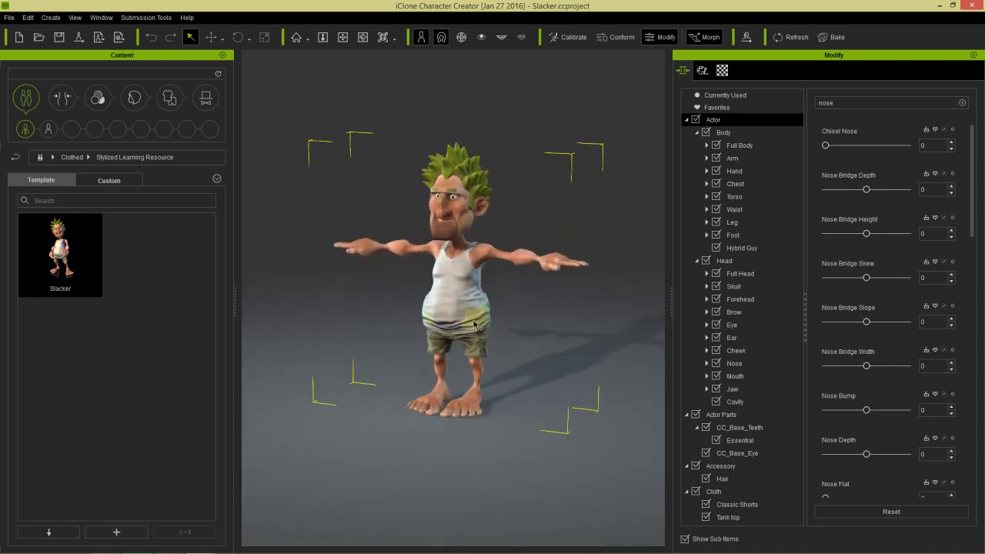
{"action": "right_click_drag", "start_coordinate": [475, 326], "coordinate": [503, 333]}
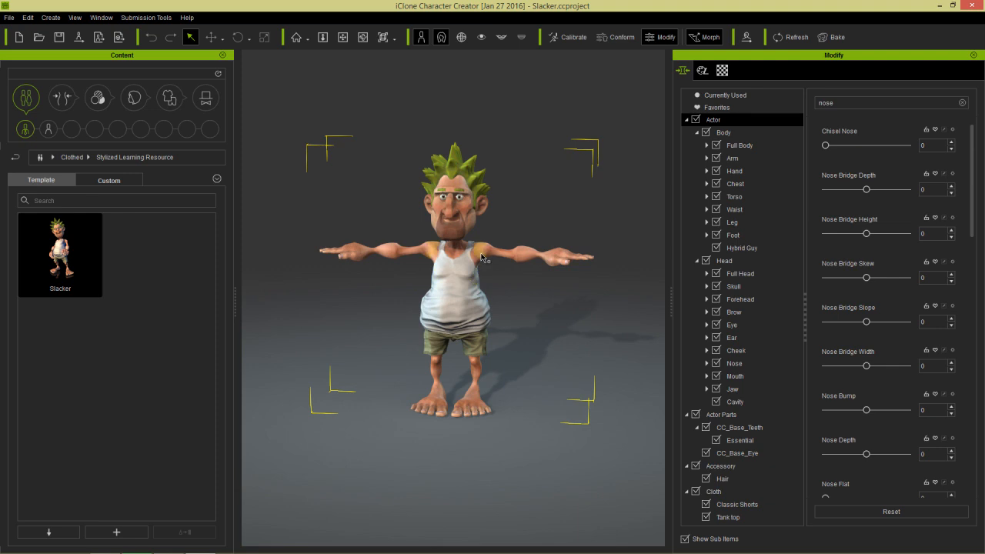
{"action": "scroll", "coordinate": [507, 292], "scroll_direction": "up", "scroll_amount": 5}
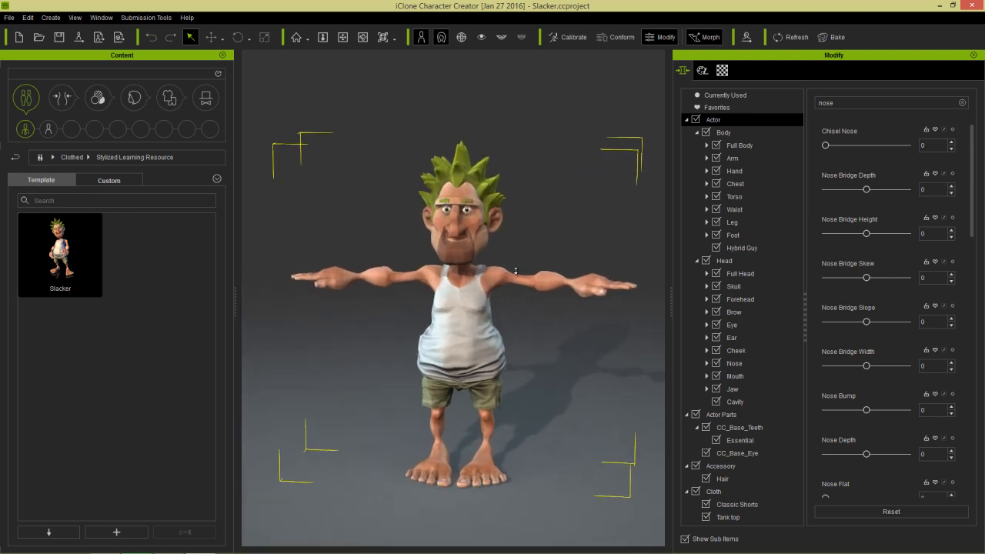
{"action": "right_click_drag", "start_coordinate": [554, 317], "coordinate": [482, 321]}
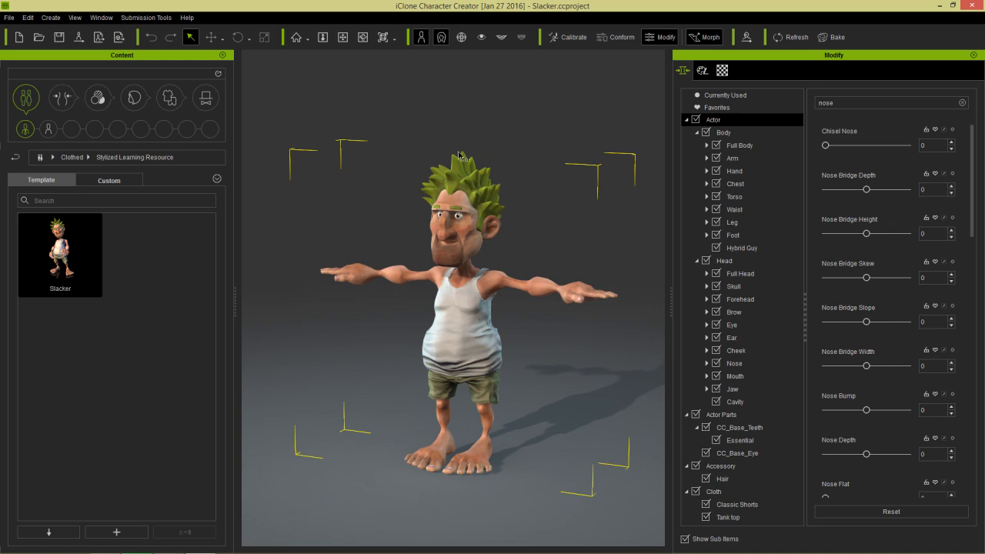
{"action": "right_click_drag", "start_coordinate": [446, 320], "coordinate": [499, 297]}
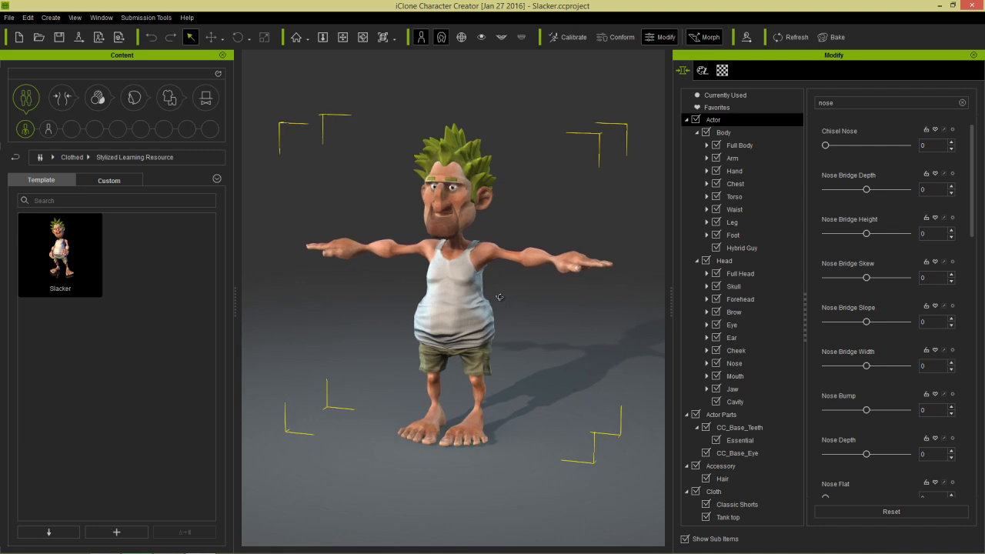
{"action": "left_click", "coordinate": [51, 17]}
{"action": "left_click", "coordinate": [70, 32]}
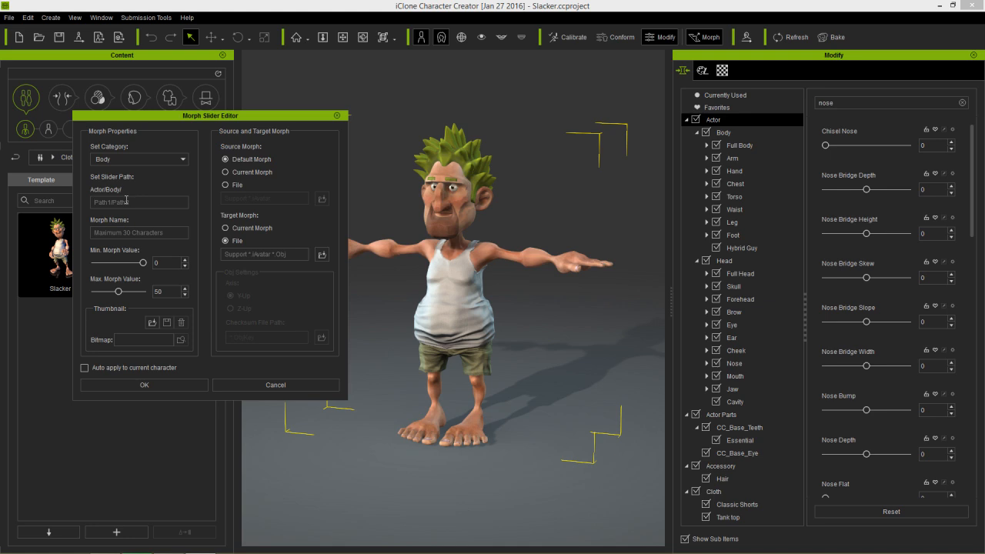
{"action": "type", "text": "Tal"}
{"action": "left_click", "coordinate": [141, 232]}
{"action": "type", "text": "Cousin Slider"}
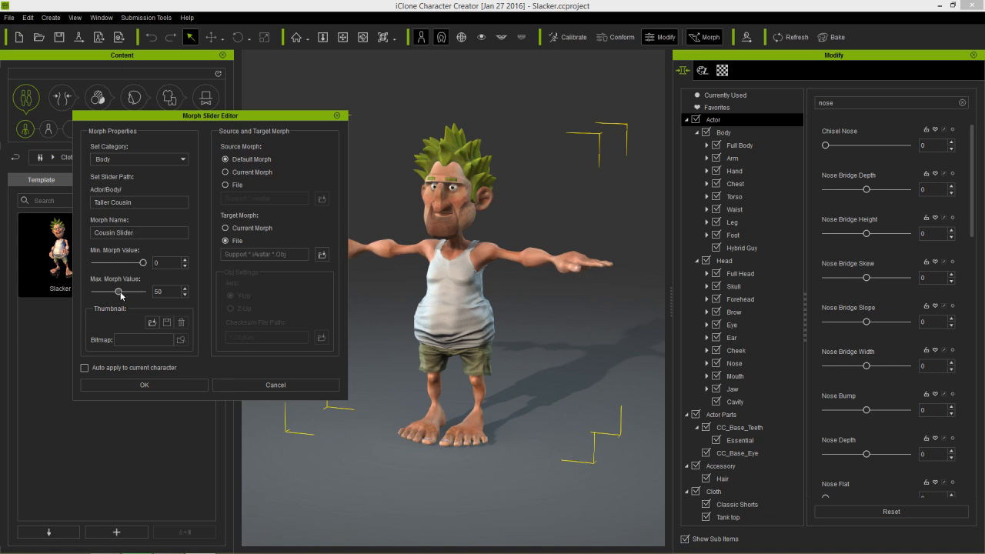
{"action": "left_click_drag", "start_coordinate": [120, 295], "coordinate": [156, 294]}
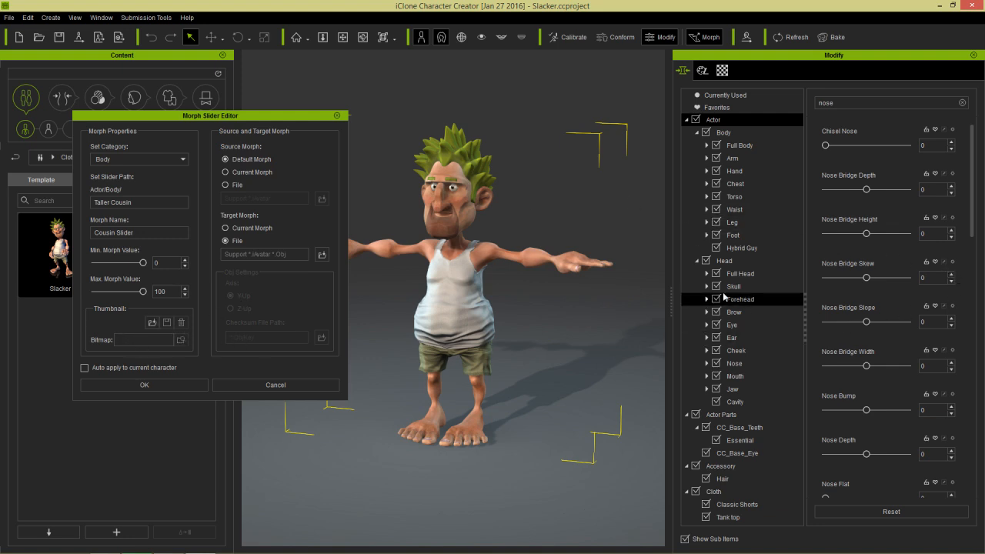
Clear the nose filter to show the Hybrid Guy category's slider, and open the Hybrid slider's file location.
{"action": "left_click", "coordinate": [737, 250]}
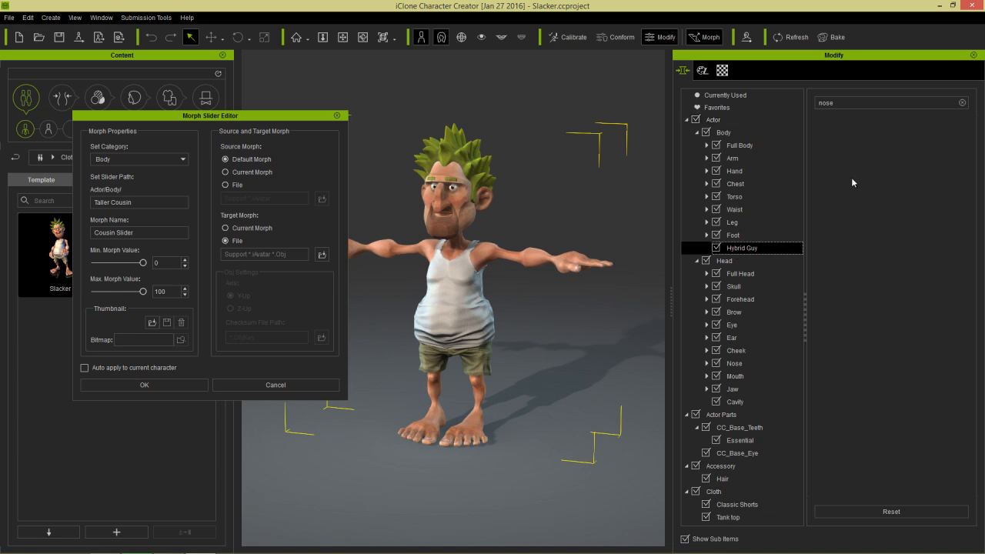
{"action": "double_click", "coordinate": [847, 104]}
{"action": "key", "text": "BackSpace"}
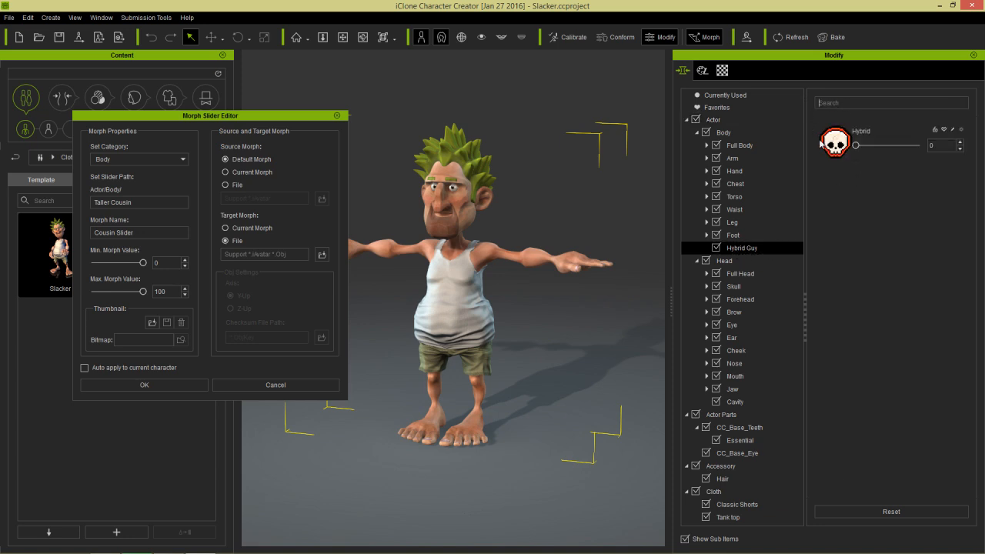
{"action": "left_click", "coordinate": [960, 132]}
{"action": "left_click", "coordinate": [958, 167]}
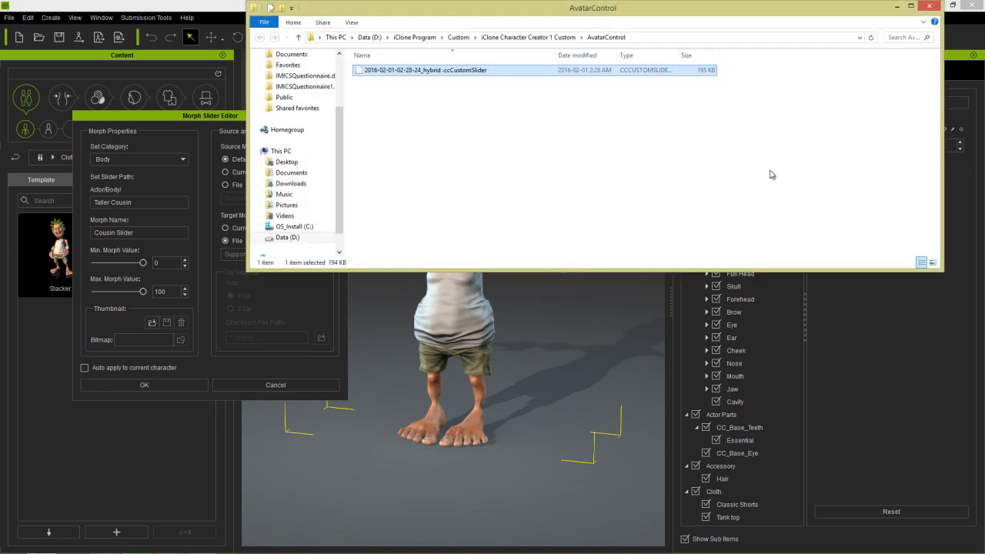
Browse to the Image folder inside the iClone Character Creator 1 Template folder of iClone Program.
{"action": "left_click", "coordinate": [417, 37]}
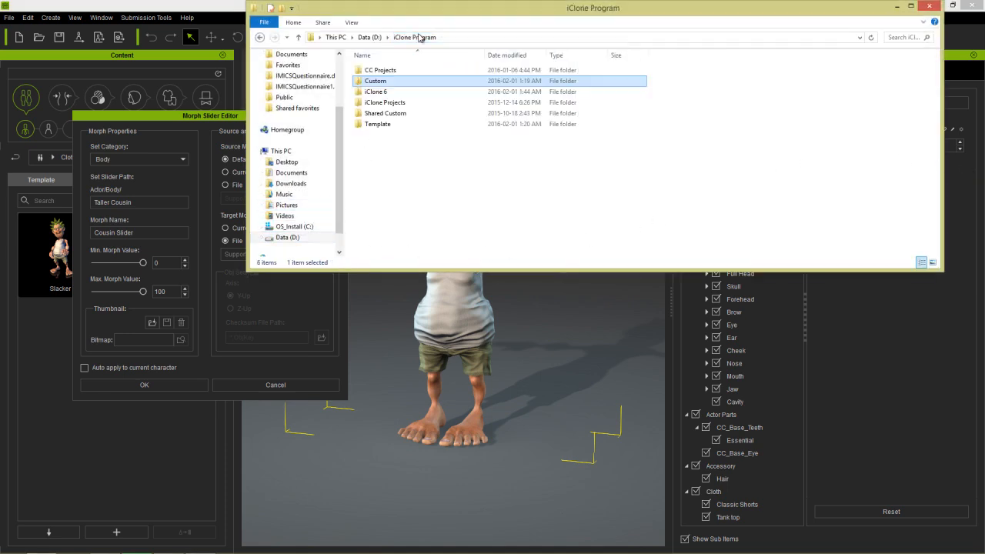
{"action": "double_click", "coordinate": [381, 124]}
{"action": "double_click", "coordinate": [408, 82]}
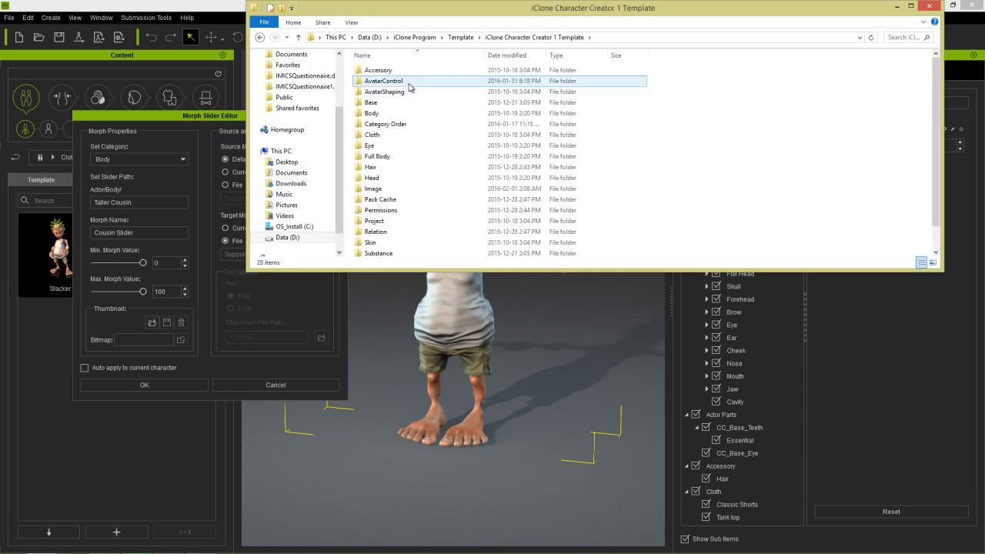
{"action": "double_click", "coordinate": [373, 189]}
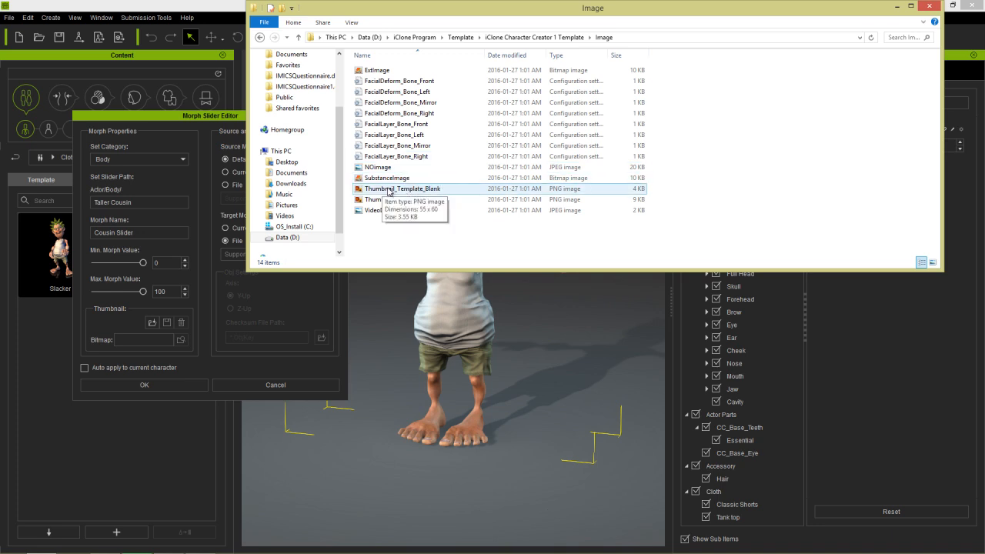
Preview the Thumbnail_Template_Blank and Thumbnail_Template_Male images, and close the image viewer and file window.
{"action": "double_click", "coordinate": [389, 189]}
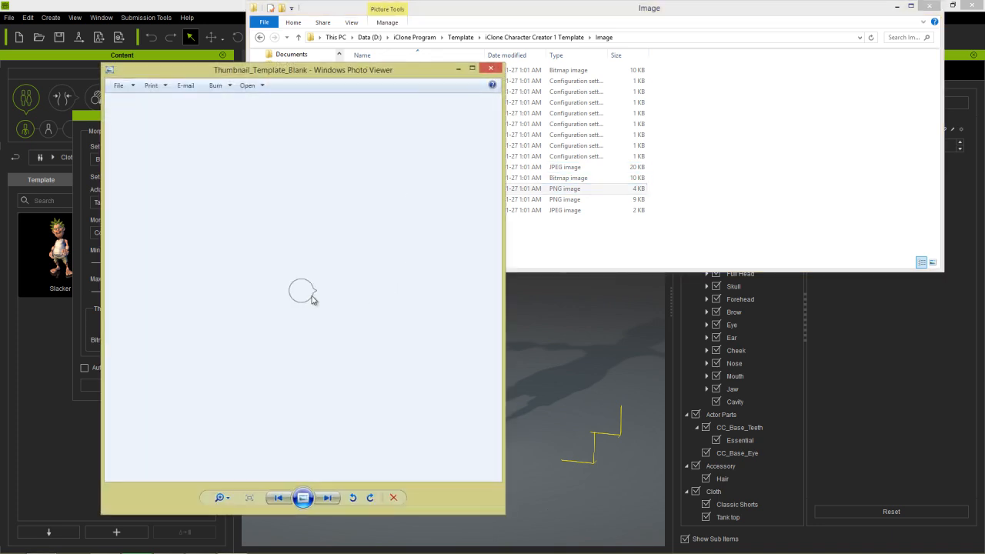
{"action": "left_click", "coordinate": [327, 497]}
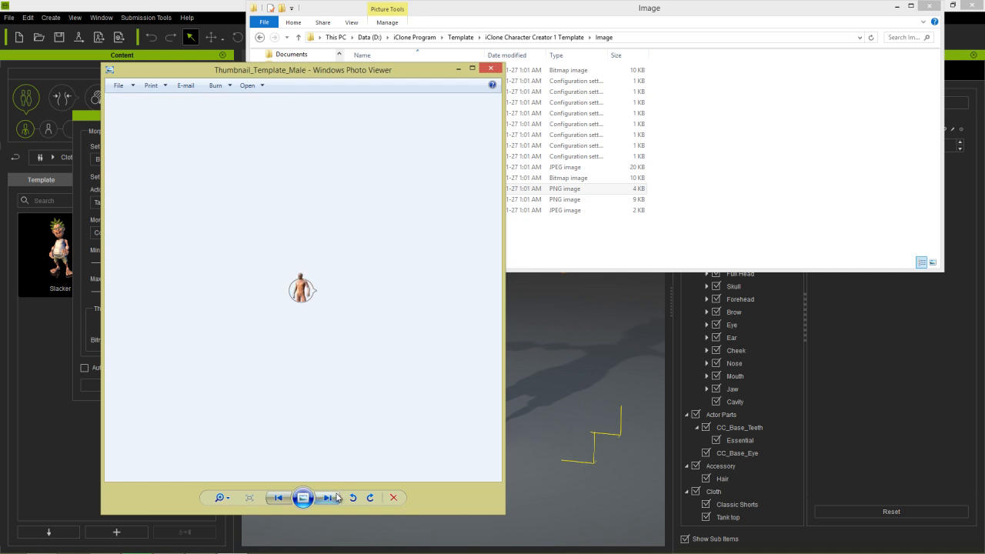
{"action": "left_click", "coordinate": [279, 497]}
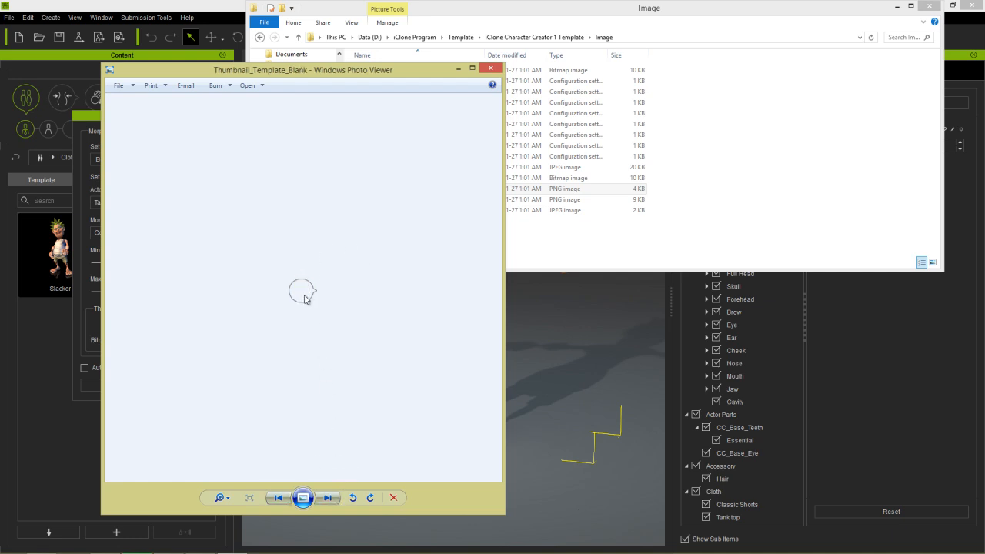
{"action": "left_click", "coordinate": [328, 497]}
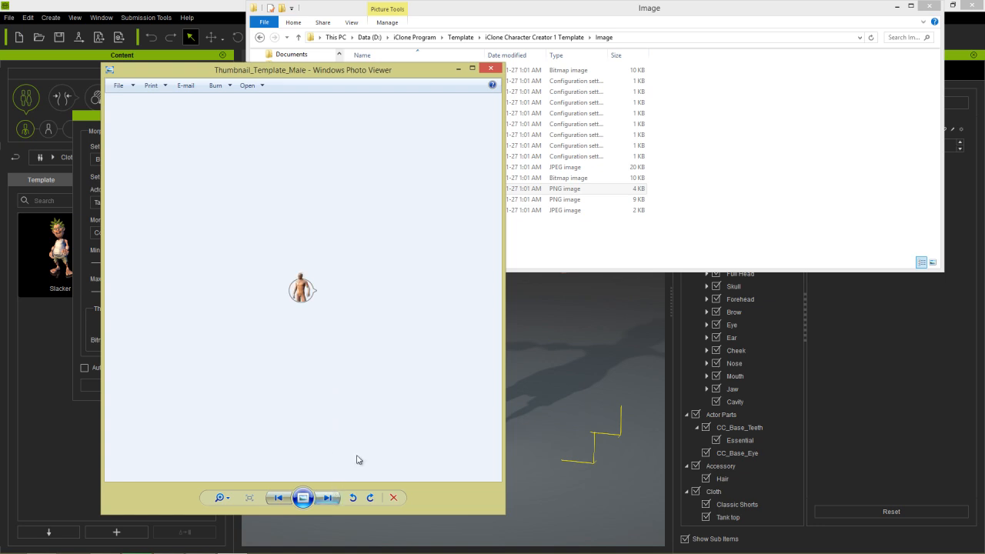
{"action": "left_click", "coordinate": [492, 68]}
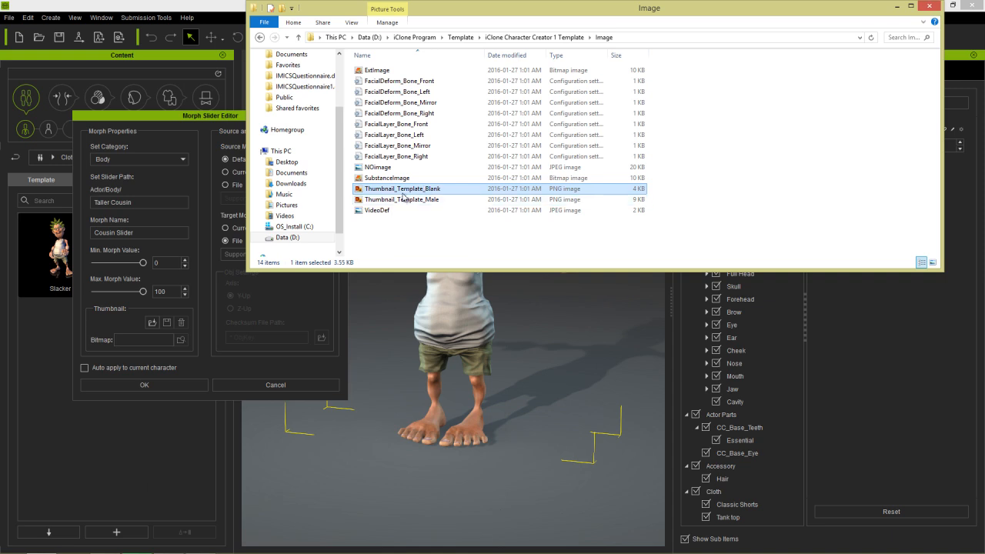
{"action": "left_click", "coordinate": [929, 6]}
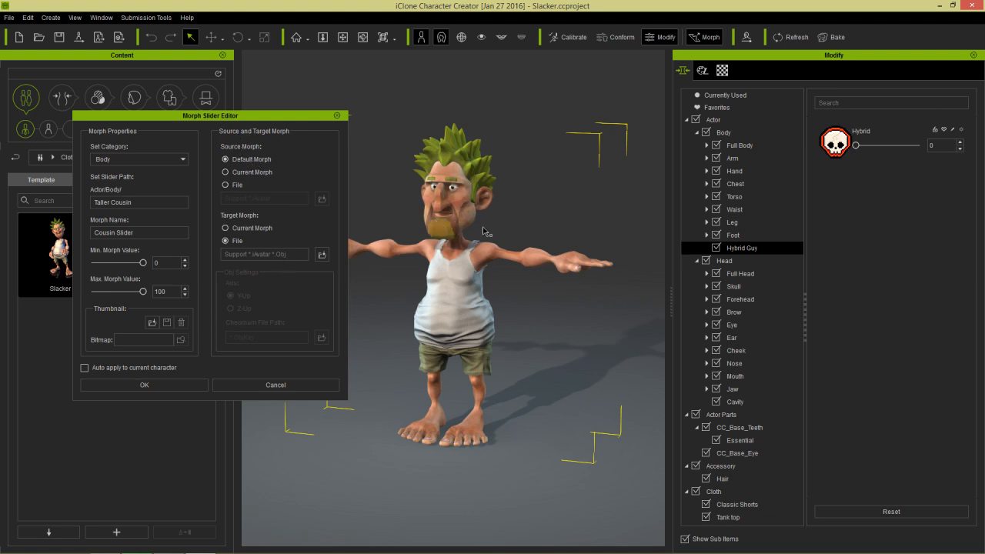
Set the new slider's source morph to Current Morph.
{"action": "left_click", "coordinate": [242, 173]}
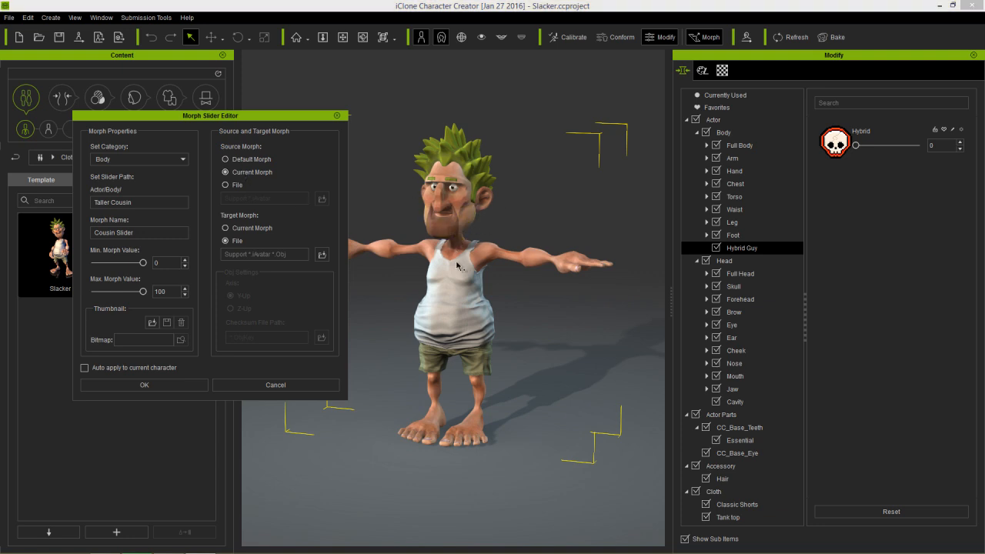
{"action": "right_click_drag", "start_coordinate": [501, 332], "coordinate": [488, 230]}
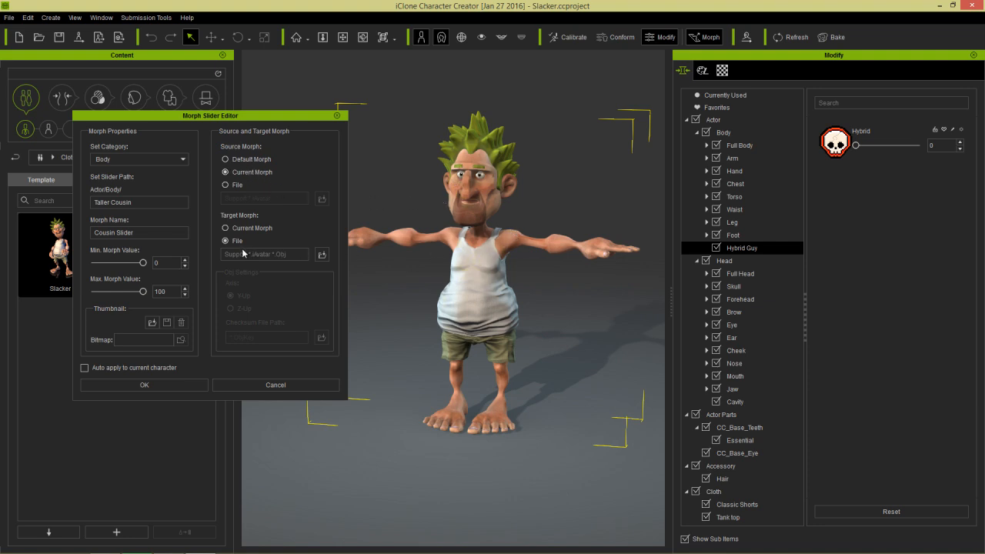
Browse for a target morph file, and switch to iClone 6 Pro to open the Boris avatar's file location.
{"action": "left_click", "coordinate": [321, 254]}
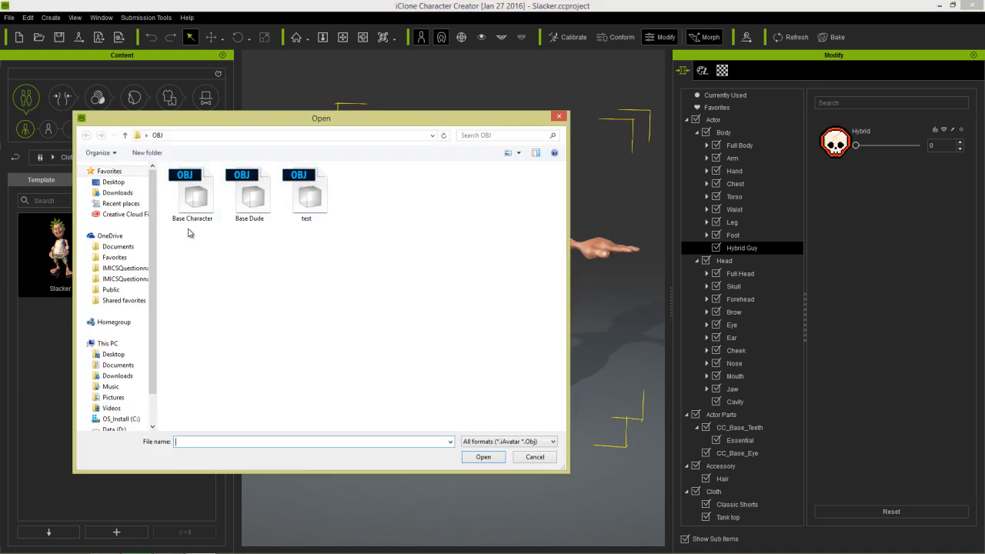
{"action": "key", "text": "alt+Tab"}
{"action": "key", "text": "alt+Tab"}
{"action": "key", "text": "alt+Tab"}
{"action": "key", "text": "alt+Tab"}
{"action": "key", "text": "alt+Tab"}
{"action": "key", "text": "alt+Tab"}
{"action": "key", "text": "alt+Tab"}
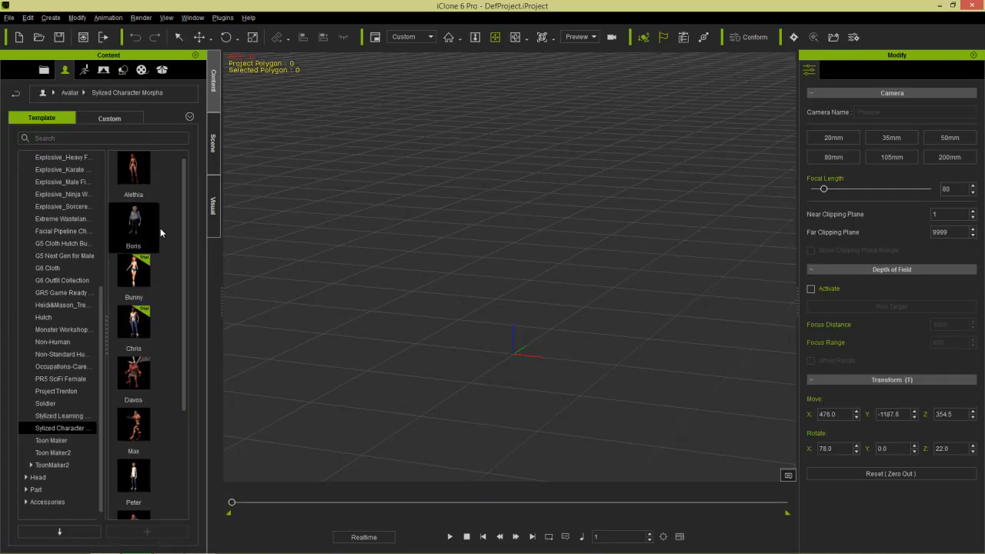
{"action": "right_click", "coordinate": [134, 241]}
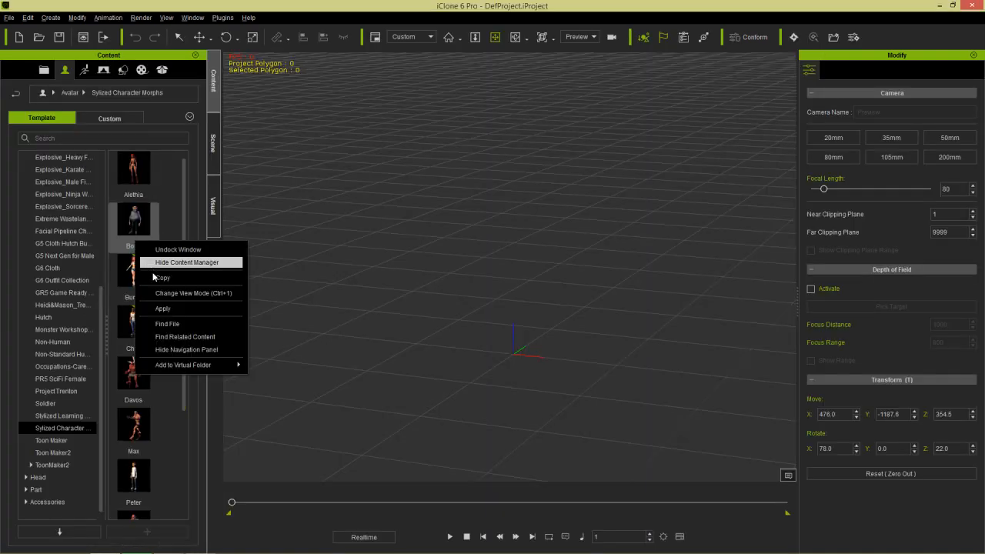
{"action": "left_click", "coordinate": [175, 326]}
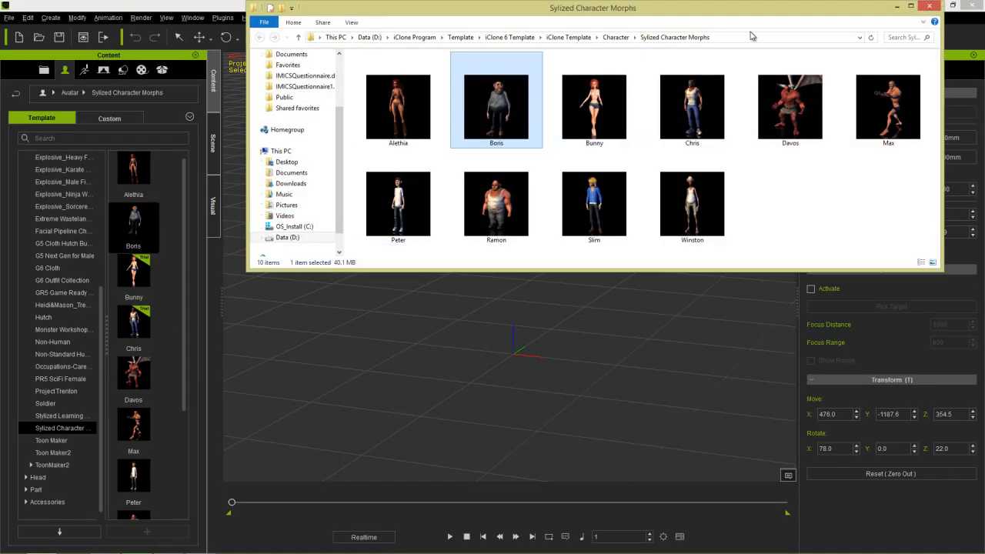
Copy the Sylized Character Morphs folder path and go to that folder in Character Creator's target file browser.
{"action": "left_click", "coordinate": [750, 37]}
{"action": "key", "text": "ctrl+c"}
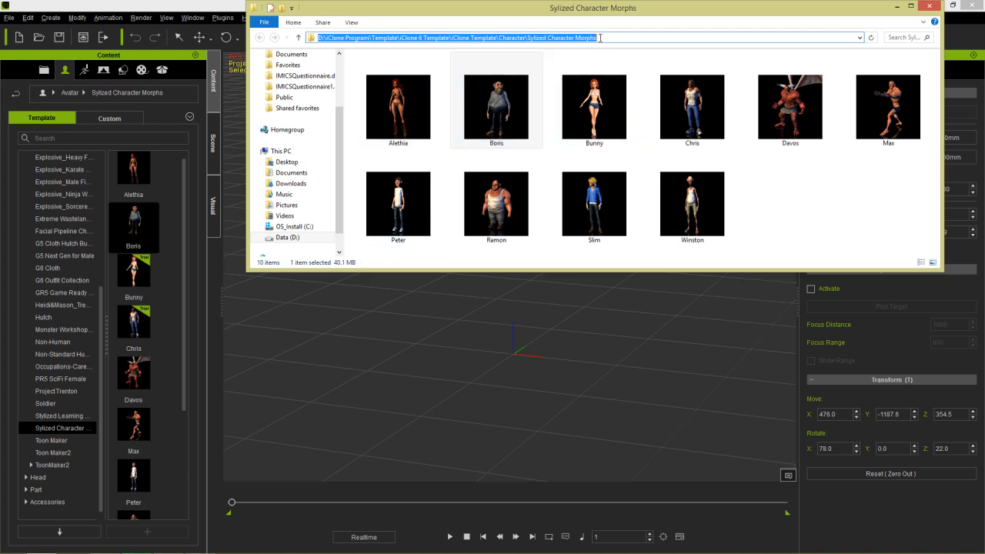
{"action": "key", "text": "alt+Tab"}
{"action": "key", "text": "Tab"}
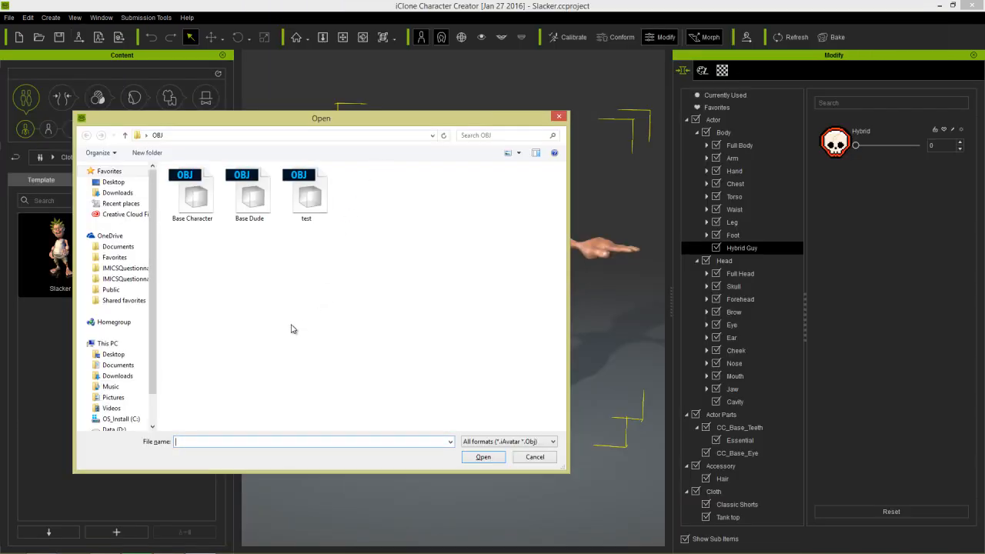
{"action": "left_click", "coordinate": [290, 136]}
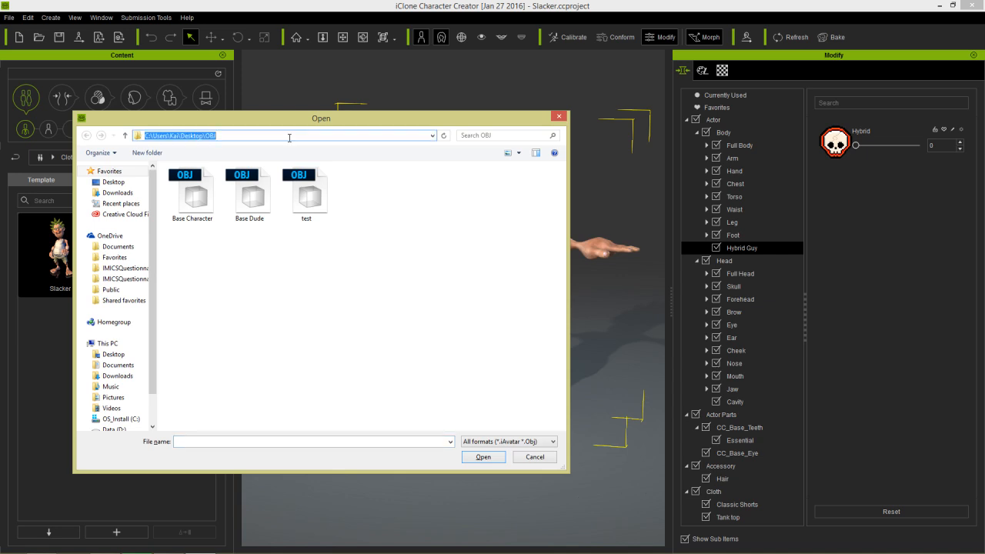
{"action": "key", "text": "ctrl+v"}
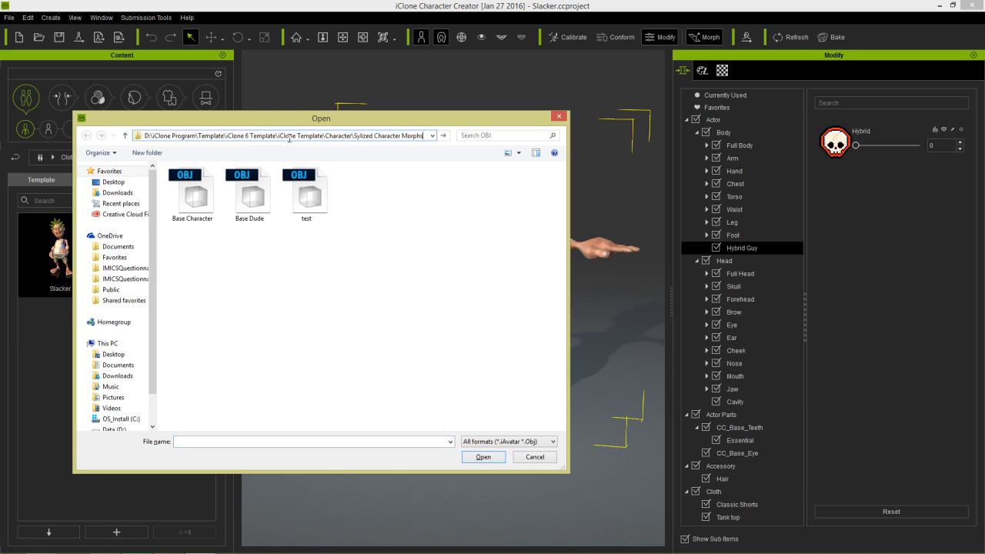
{"action": "key", "text": "Return"}
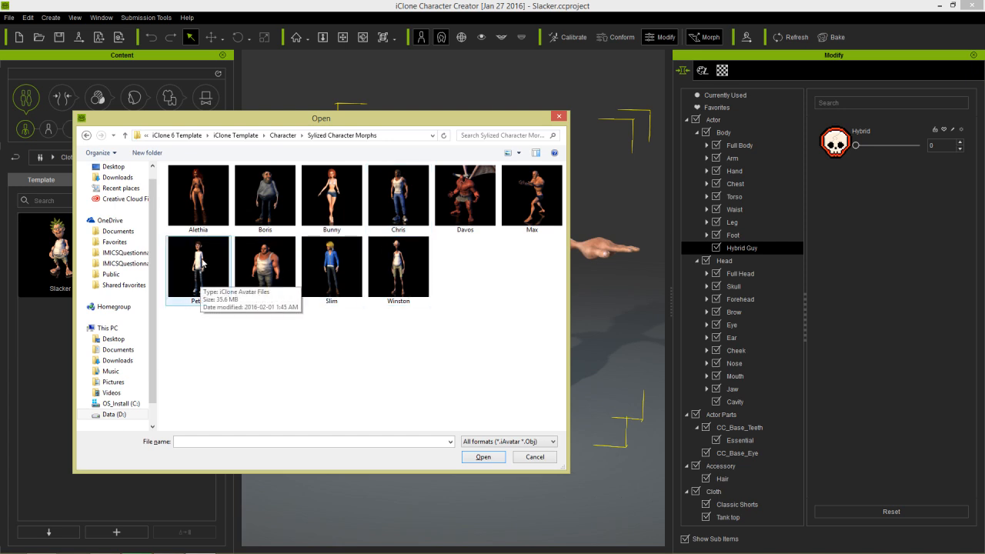
Load the Peter avatar as the target morph and create the Cousin Slider.
{"action": "left_click", "coordinate": [203, 264]}
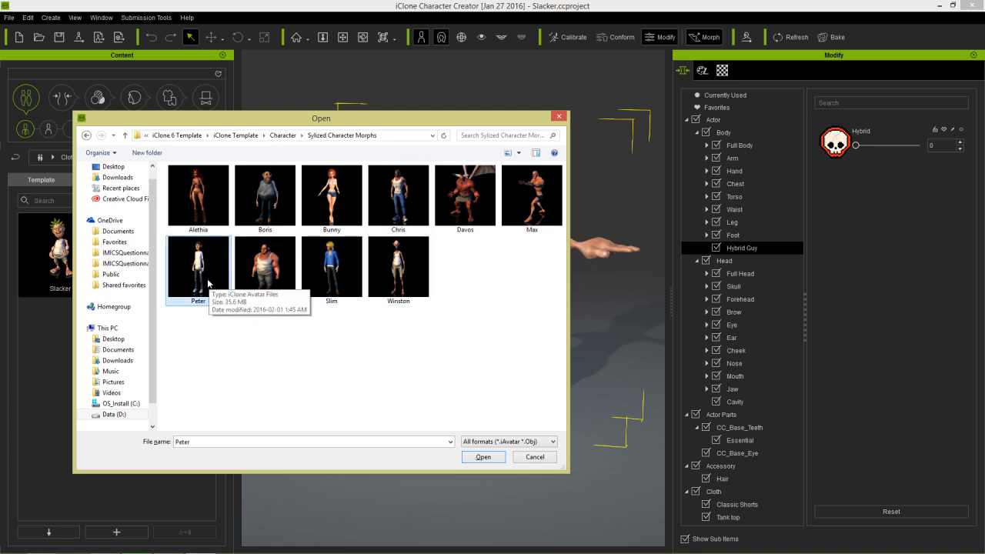
{"action": "double_click", "coordinate": [209, 269]}
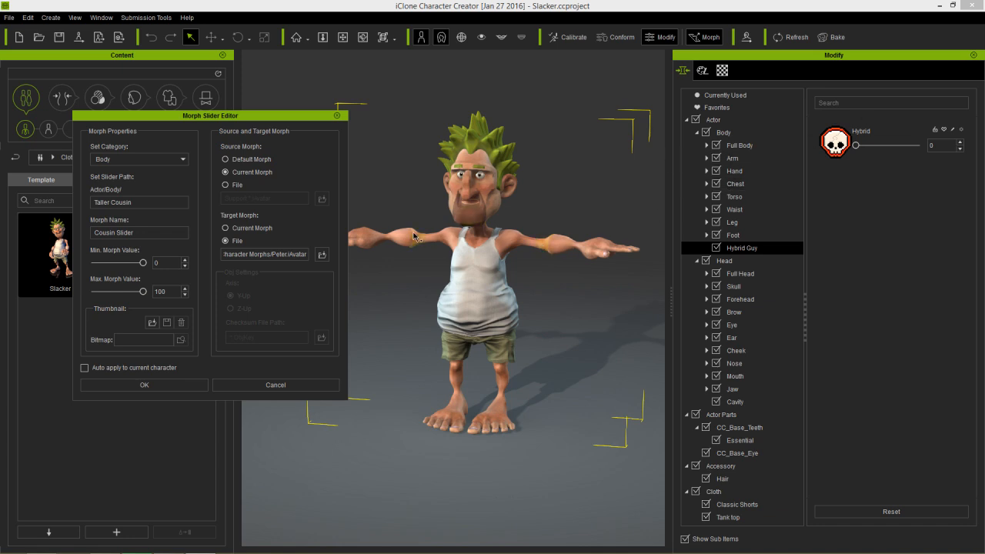
{"action": "left_click", "coordinate": [154, 386]}
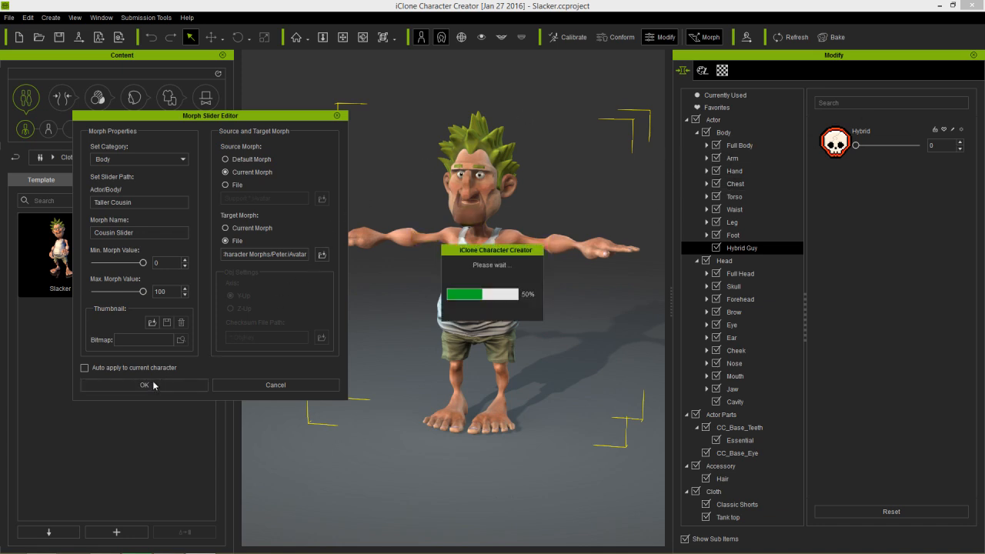
Try the Taller Cousin category's Cousin Slider at 46, inspect the character from another angle, and return the slider to 0.
{"action": "left_click", "coordinate": [746, 248]}
{"action": "left_click", "coordinate": [745, 261]}
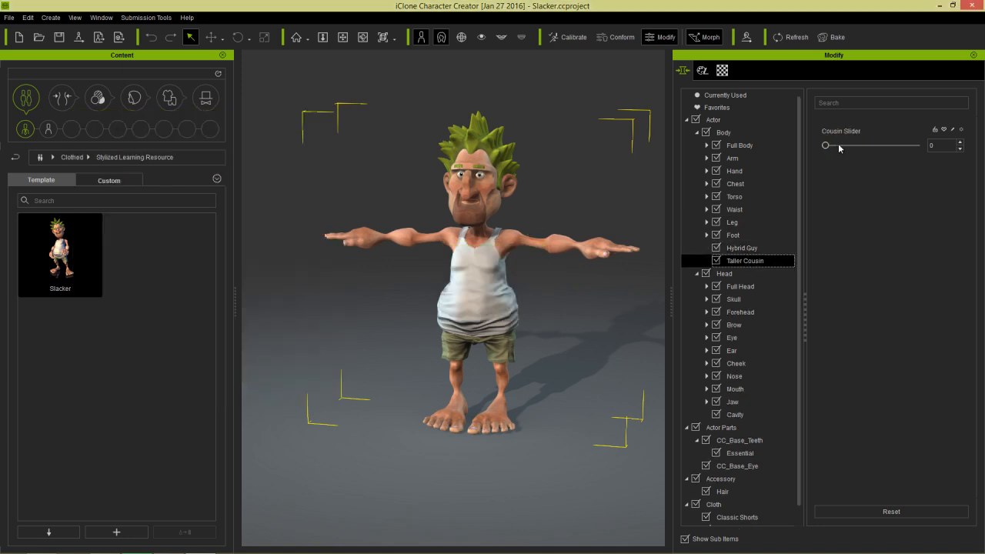
{"action": "left_click_drag", "start_coordinate": [826, 145], "coordinate": [868, 145]}
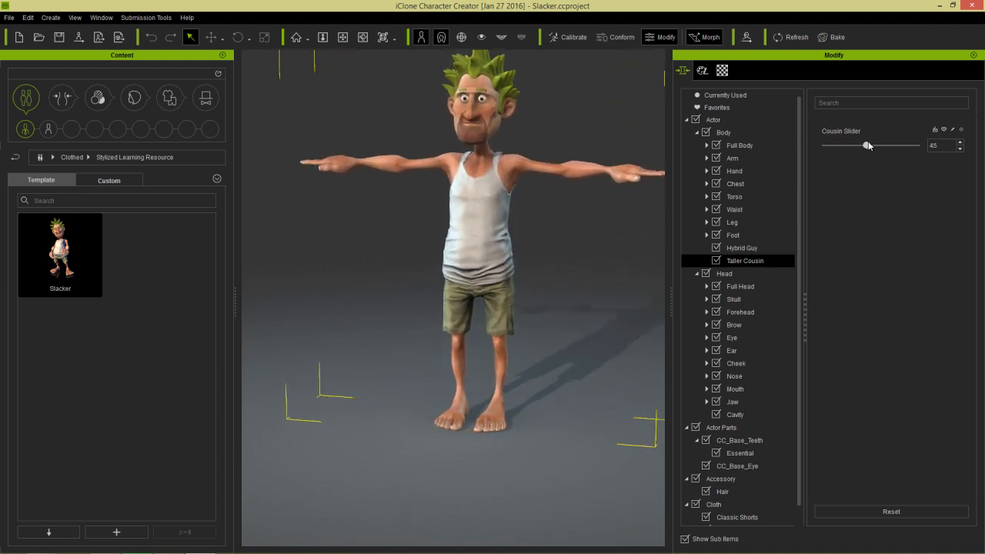
{"action": "scroll", "coordinate": [566, 233], "scroll_direction": "up", "scroll_amount": 1}
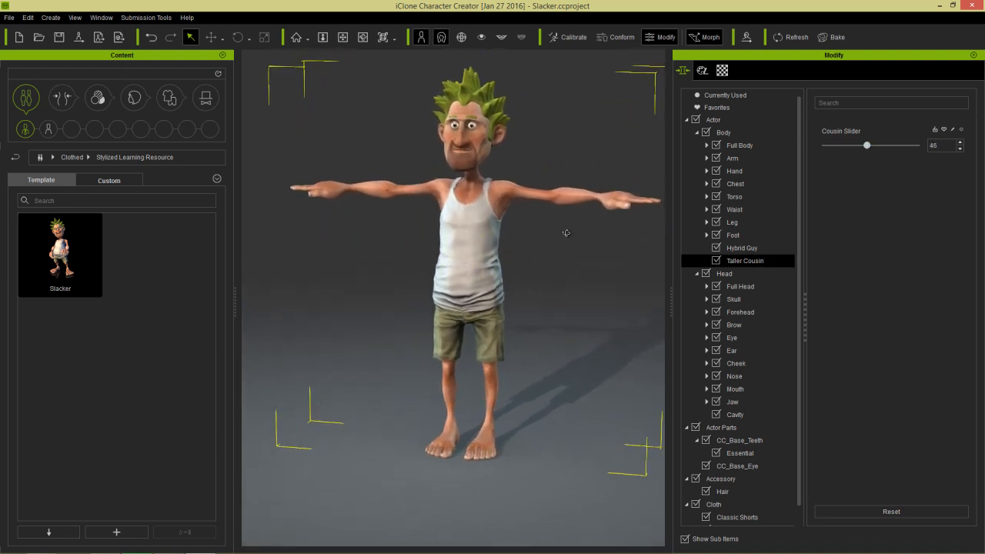
{"action": "right_click_drag", "start_coordinate": [567, 233], "coordinate": [422, 261]}
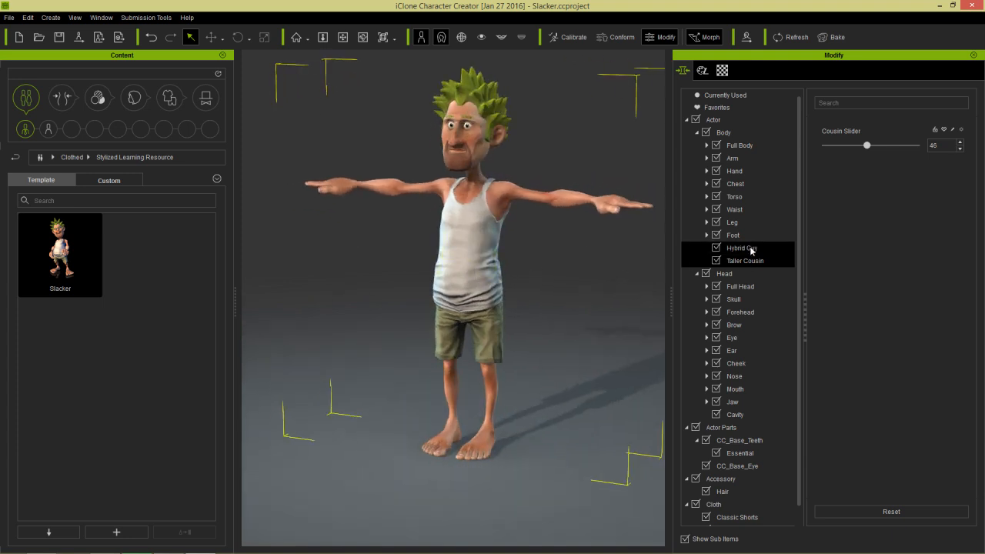
{"action": "left_click_drag", "start_coordinate": [866, 145], "coordinate": [822, 146]}
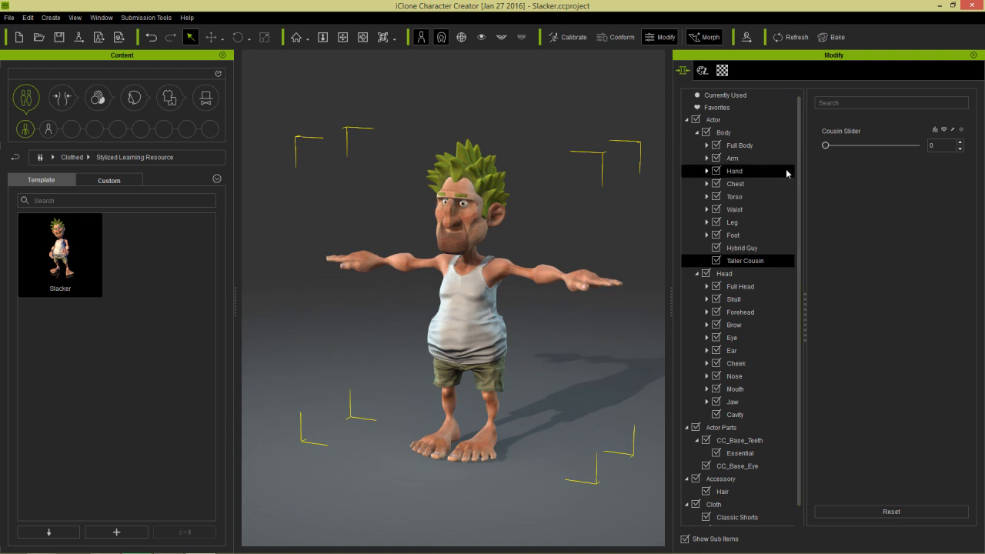
Start another Body morph slider with the slider path Sister Slacker and the morph name Sister Slider.
{"action": "left_click", "coordinate": [754, 247]}
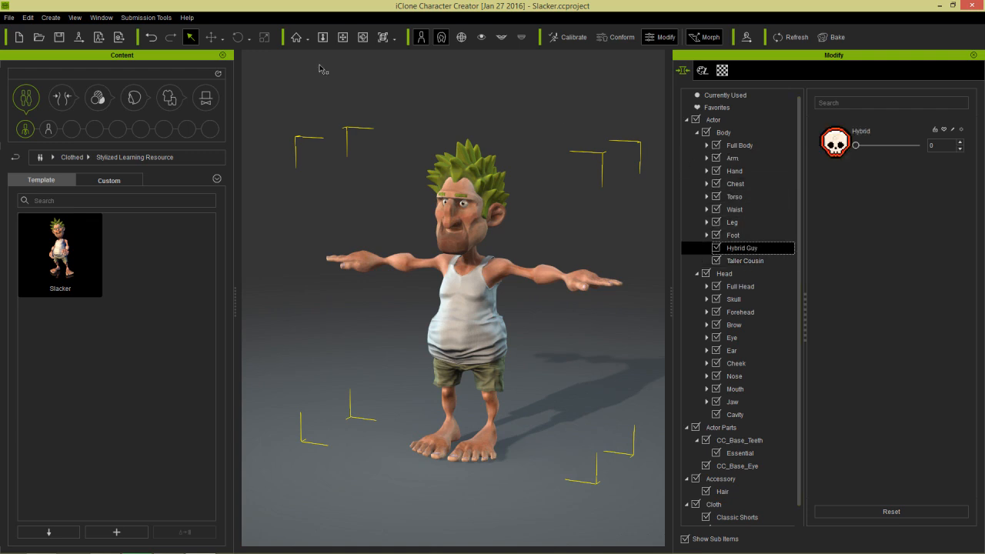
{"action": "left_click", "coordinate": [51, 17]}
{"action": "left_click", "coordinate": [66, 33]}
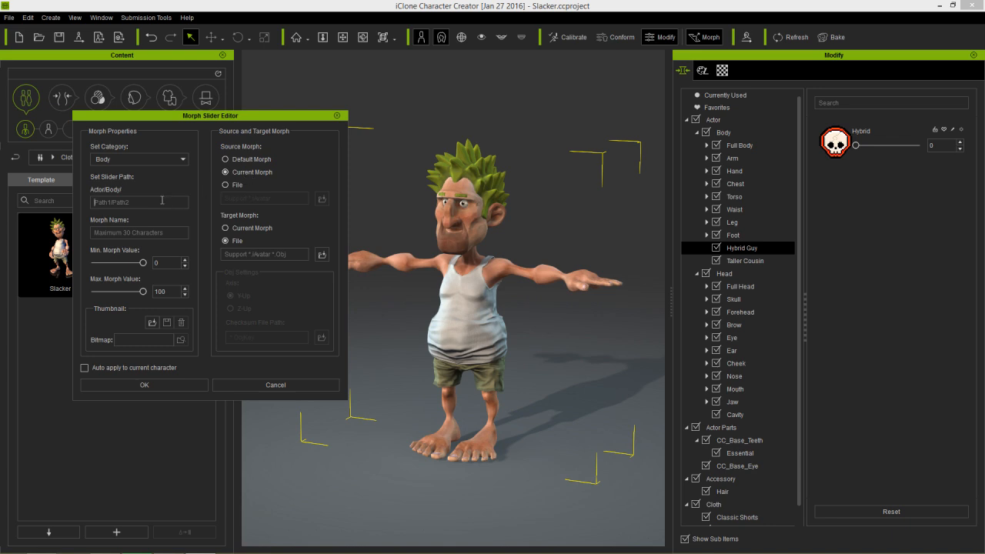
{"action": "left_click", "coordinate": [162, 200]}
{"action": "type", "text": "Fema"}
{"action": "key", "text": "BackSpace"}
{"action": "key", "text": "BackSpace"}
{"action": "key", "text": "BackSpace"}
{"action": "key", "text": "BackSpace"}
{"action": "type", "text": "sis"}
{"action": "key", "text": "BackSpace"}
{"action": "type", "text": "S"}
{"action": "key", "text": "Tab"}
{"action": "type", "text": "Sisl"}
Load the Bunny avatar as the target morph file and create the Sister Slider.
{"action": "left_click", "coordinate": [322, 253]}
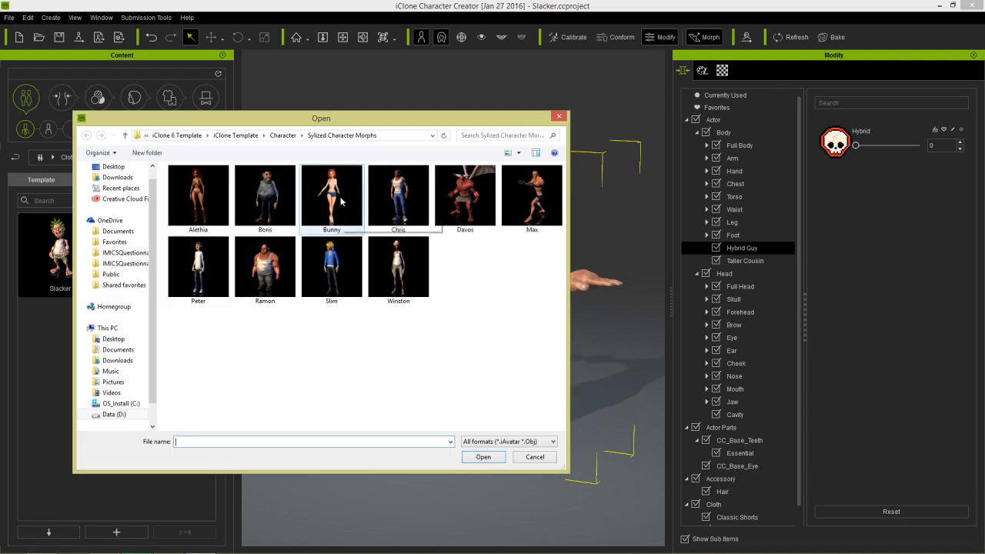
{"action": "double_click", "coordinate": [341, 201]}
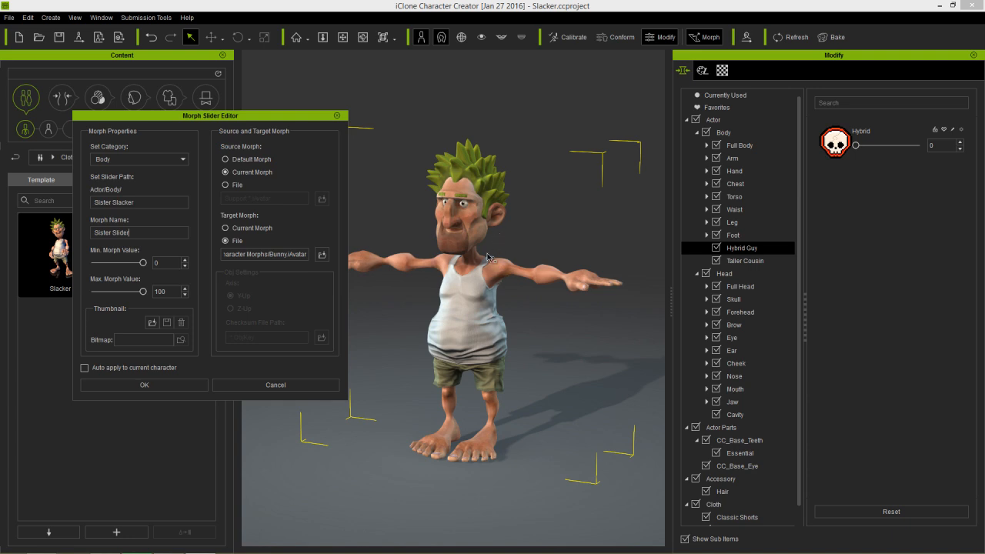
{"action": "left_click", "coordinate": [193, 388]}
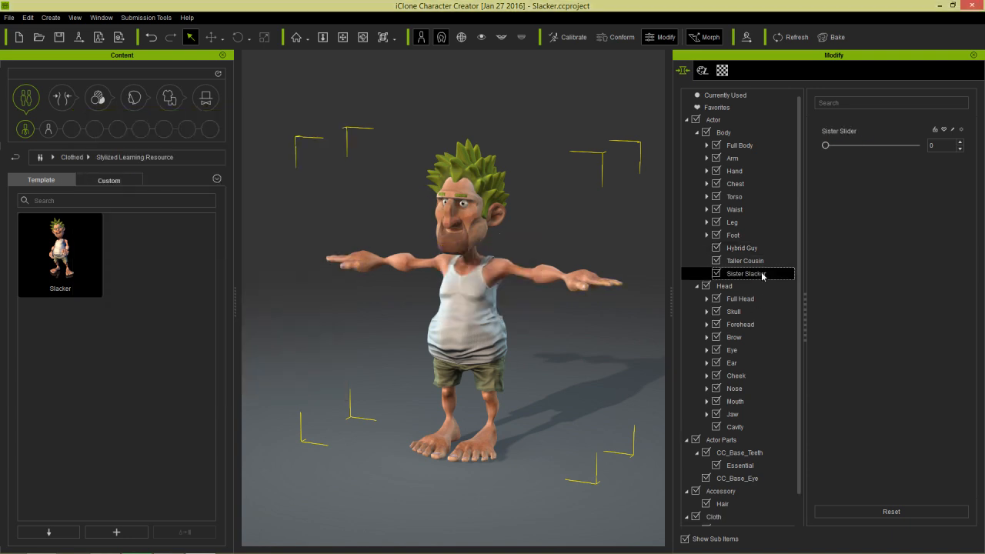
Switch between the Sister Slacker and Taller Cousin sliders, try the Cousin Slider at 37, and return it to 0.
{"action": "left_click", "coordinate": [750, 261]}
{"action": "left_click", "coordinate": [748, 273]}
{"action": "left_click_drag", "start_coordinate": [824, 146], "coordinate": [859, 150]}
{"action": "left_click", "coordinate": [761, 260]}
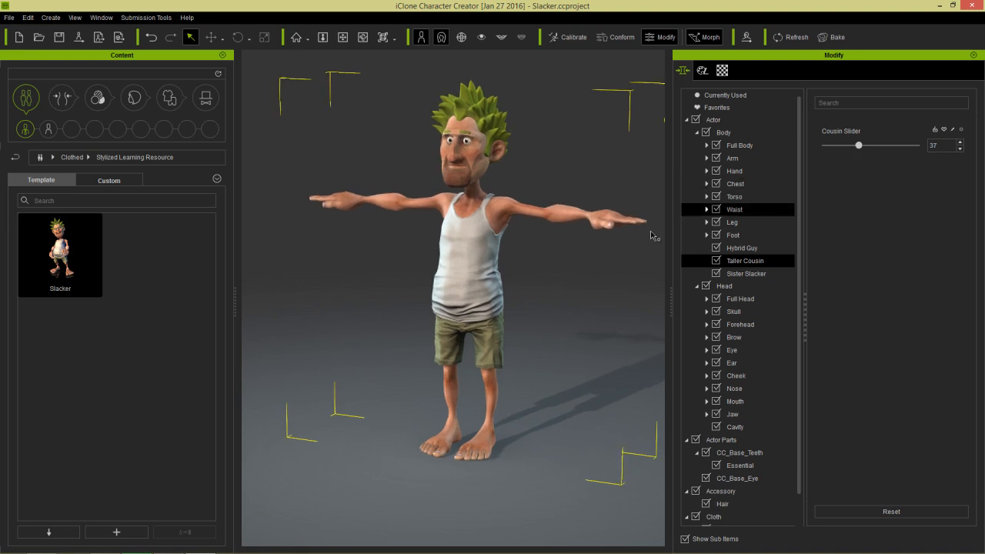
{"action": "middle_click_drag", "start_coordinate": [537, 276], "coordinate": [504, 283]}
{"action": "left_click_drag", "start_coordinate": [858, 146], "coordinate": [820, 147]}
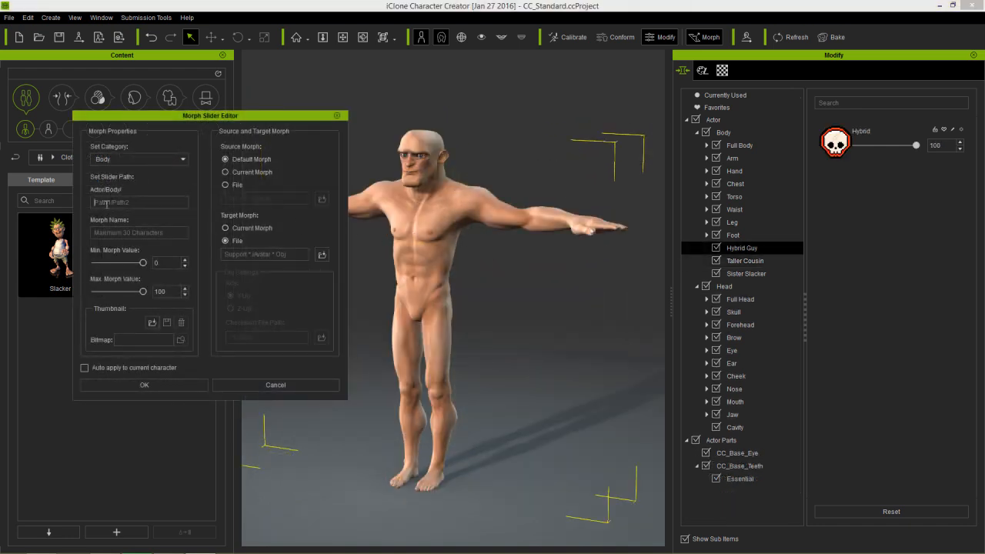
Create a Body slider with the path Old Guy and the name Old Guy Slider, using the Winston avatar as target morph.
{"action": "type", "text": "Old Guy"}
{"action": "key", "text": "Tab"}
{"action": "type", "text": "O"}
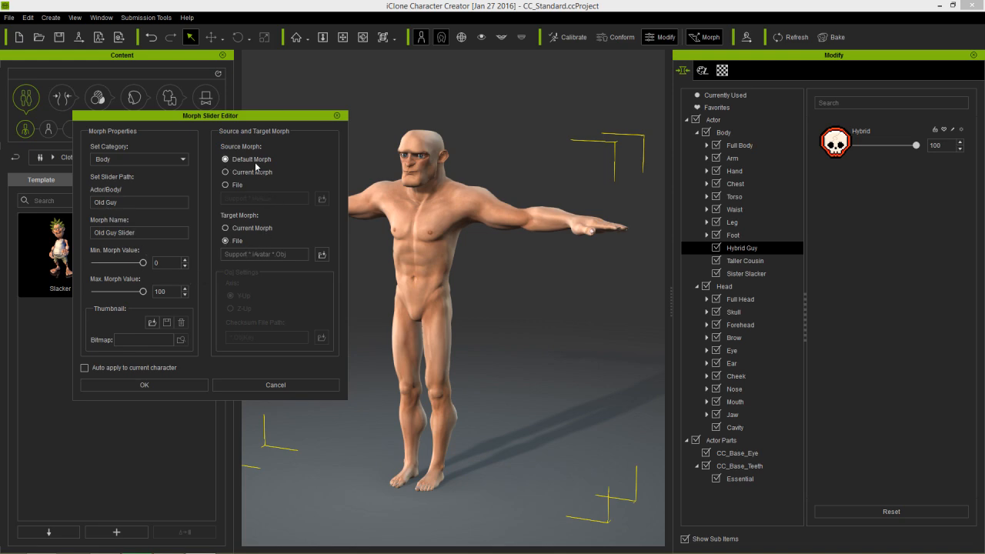
{"action": "left_click", "coordinate": [322, 253]}
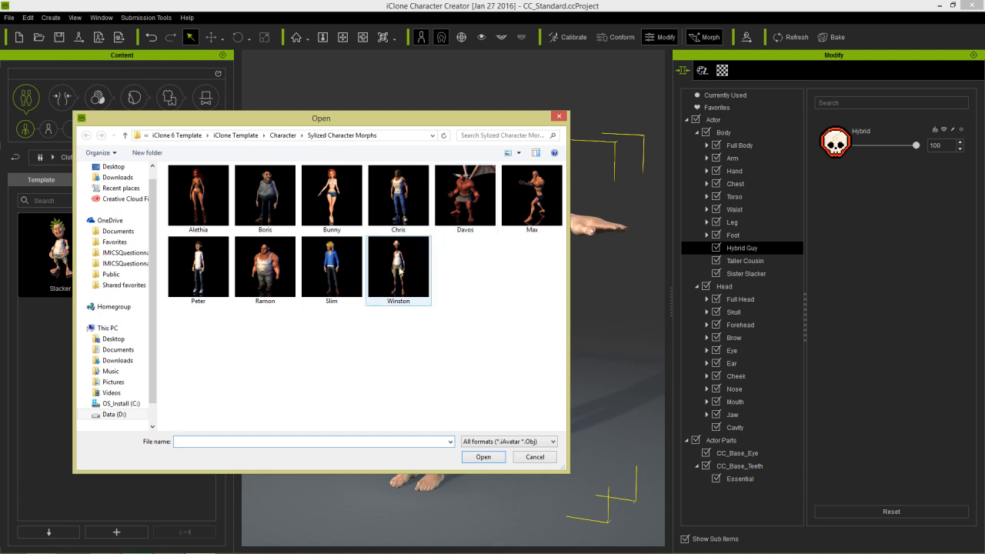
{"action": "double_click", "coordinate": [394, 270]}
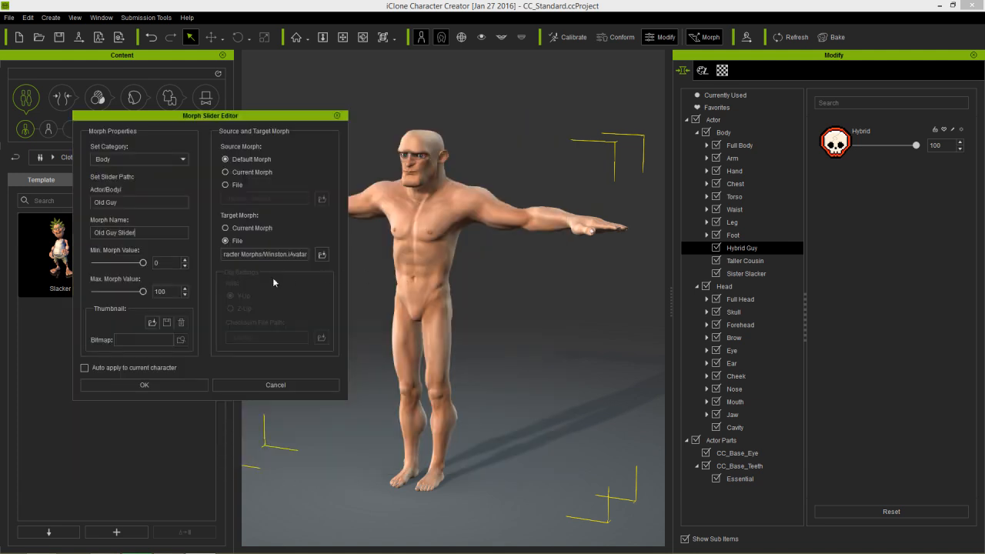
{"action": "left_click", "coordinate": [136, 383]}
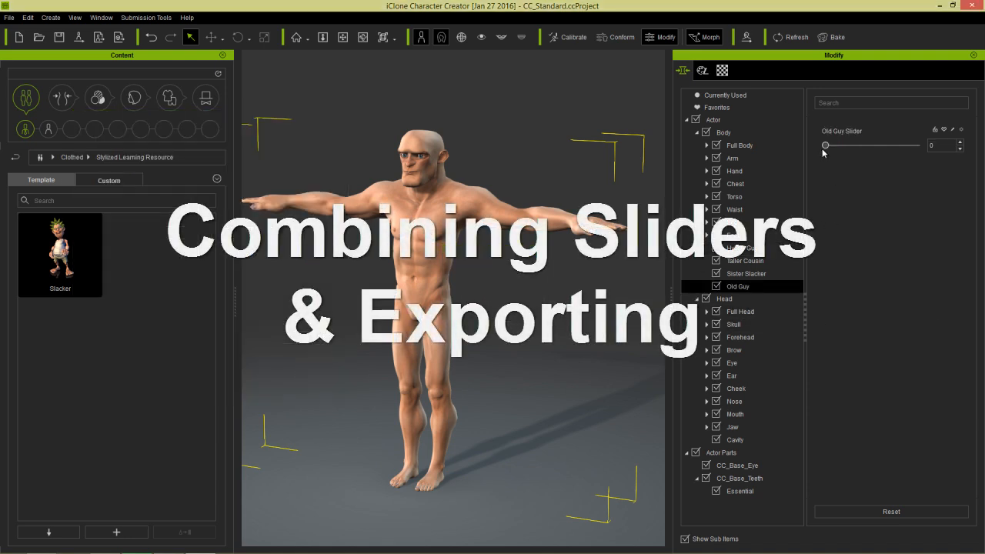
Set the Old Guy Slider to 64 and inspect the back of the character's head and neck.
{"action": "left_click_drag", "start_coordinate": [823, 150], "coordinate": [883, 162]}
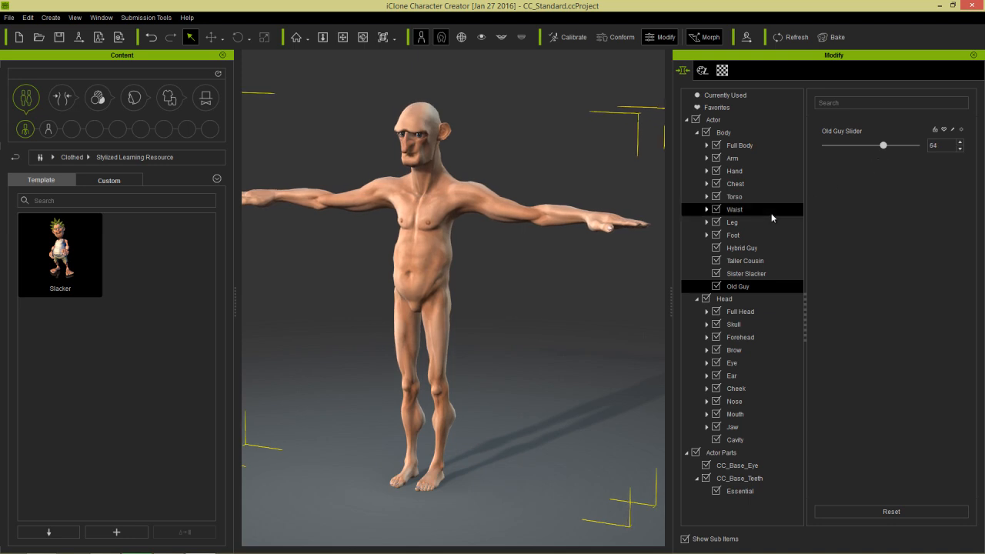
{"action": "right_click_drag", "start_coordinate": [521, 221], "coordinate": [369, 334]}
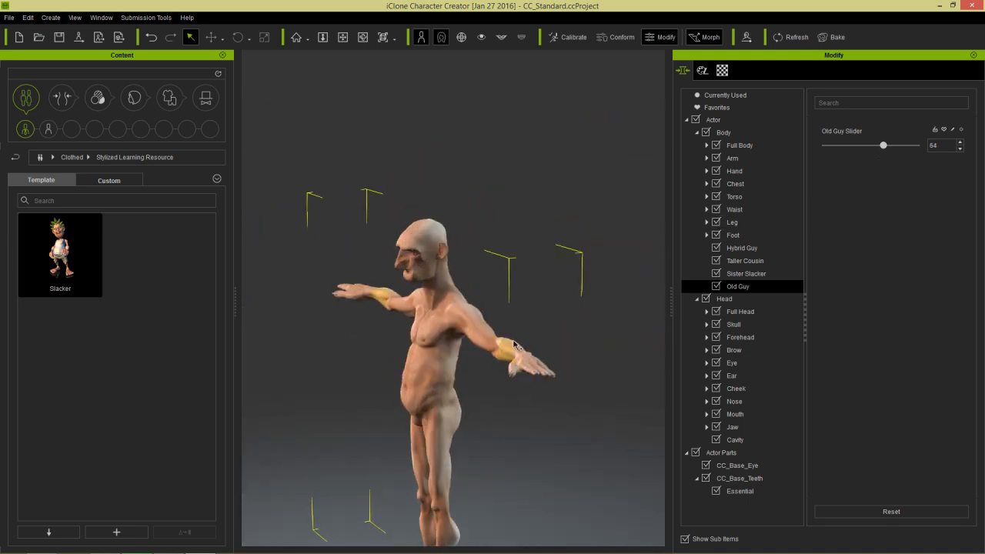
{"action": "right_click_drag", "start_coordinate": [514, 346], "coordinate": [446, 290]}
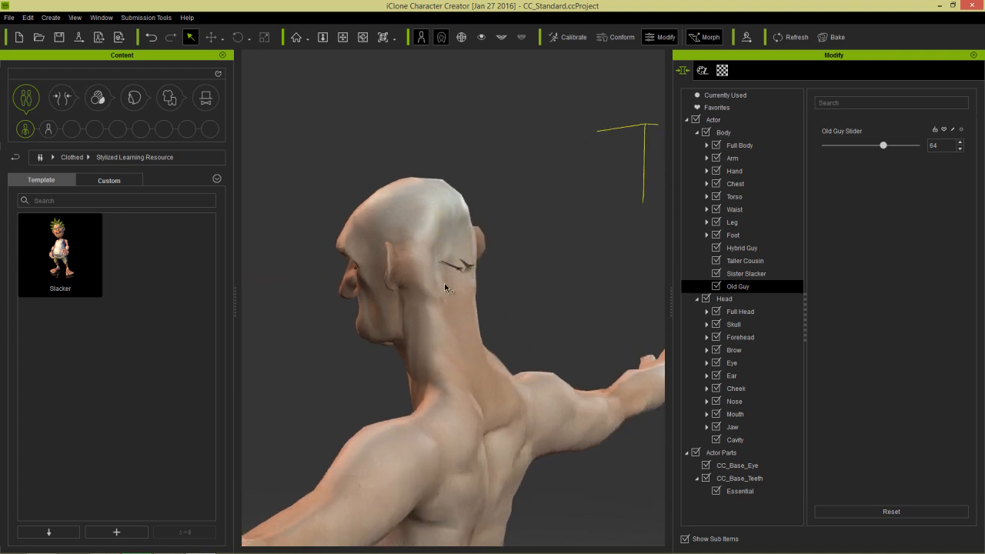
{"action": "mouse_move", "coordinate": [433, 340]}
{"action": "right_mouse_down"}
{"action": "mouse_move", "coordinate": [477, 346]}
{"action": "mouse_move", "coordinate": [438, 346]}
{"action": "right_mouse_up"}
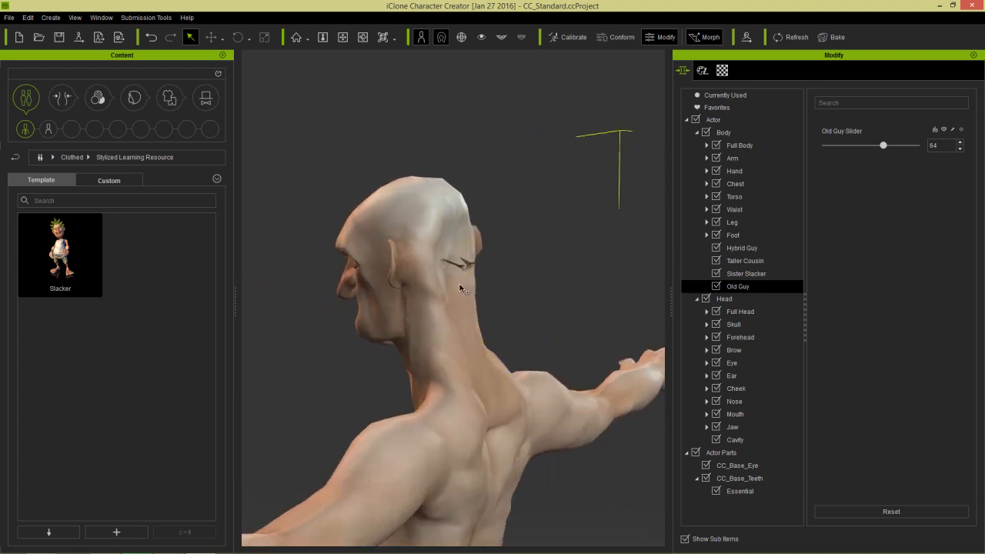
{"action": "mouse_move", "coordinate": [377, 319]}
{"action": "right_mouse_down"}
{"action": "mouse_move", "coordinate": [384, 330]}
{"action": "mouse_move", "coordinate": [385, 316]}
{"action": "right_mouse_up"}
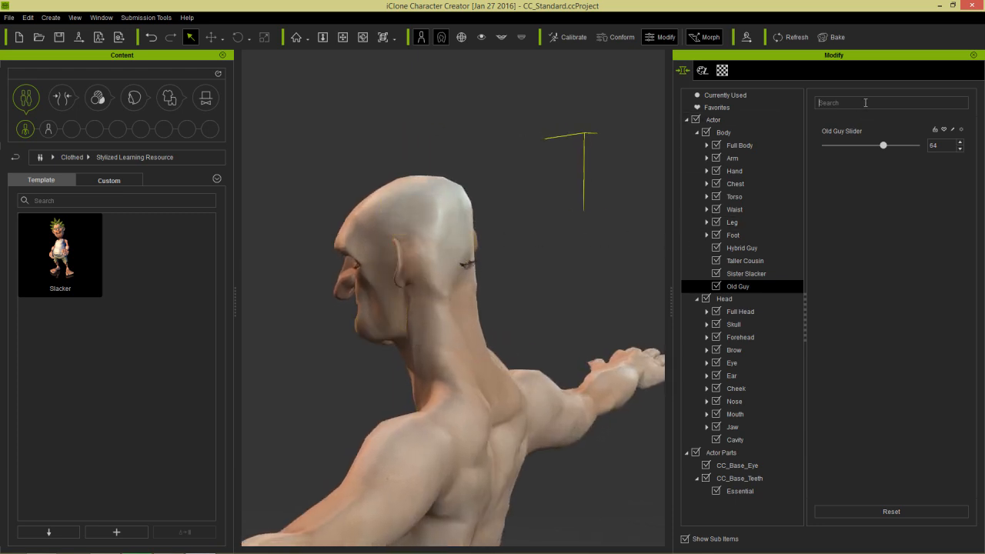
Search all Actor morph sliders for "skull".
{"action": "key", "text": "Left"}
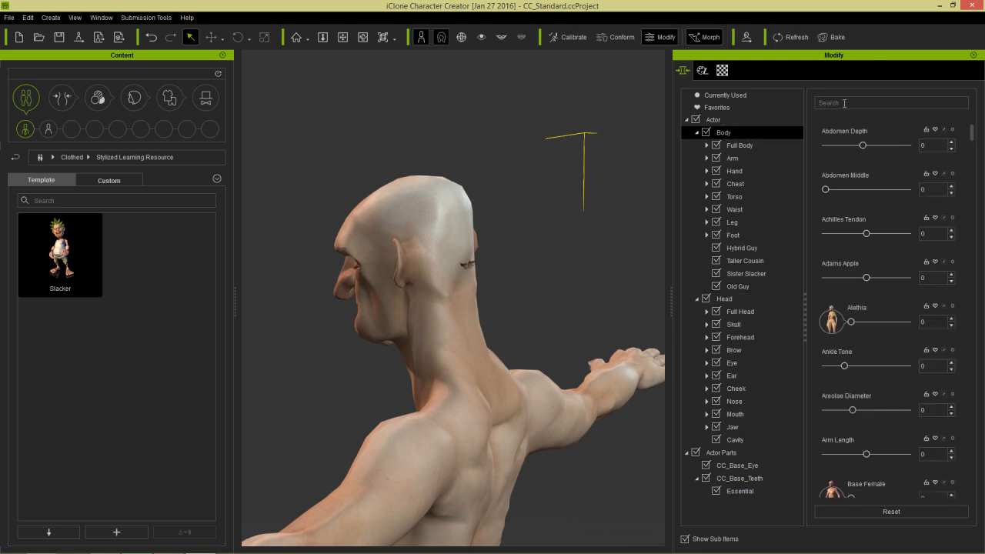
{"action": "left_click", "coordinate": [844, 103]}
{"action": "type", "text": "skull"}
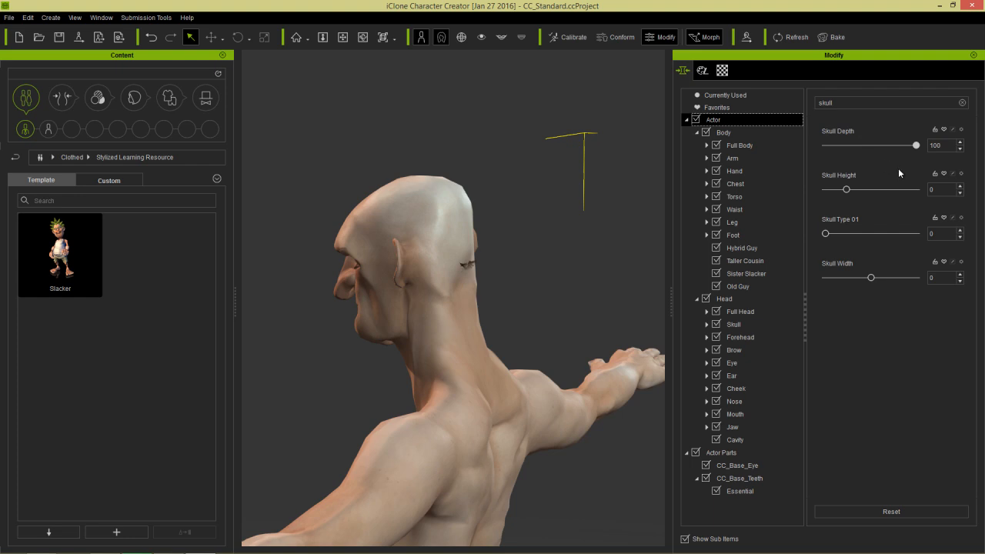
Set the Skull Depth morph to 200 and check the head from the back and front.
{"action": "mouse_move", "coordinate": [917, 145]}
{"action": "left_mouse_down"}
{"action": "mouse_move", "coordinate": [832, 146]}
{"action": "mouse_move", "coordinate": [922, 146]}
{"action": "left_mouse_up"}
{"action": "key", "text": "Return"}
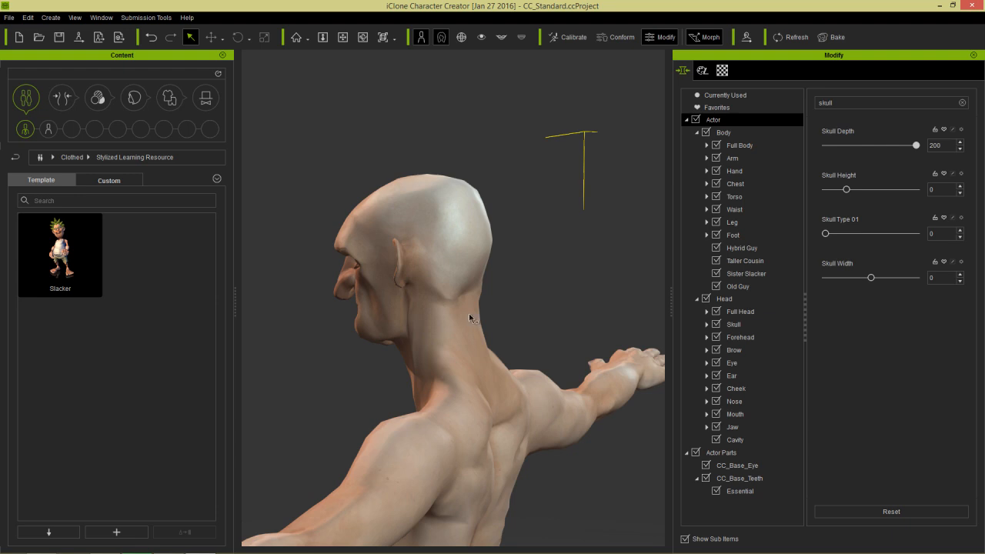
{"action": "right_click_drag", "start_coordinate": [469, 314], "coordinate": [548, 327]}
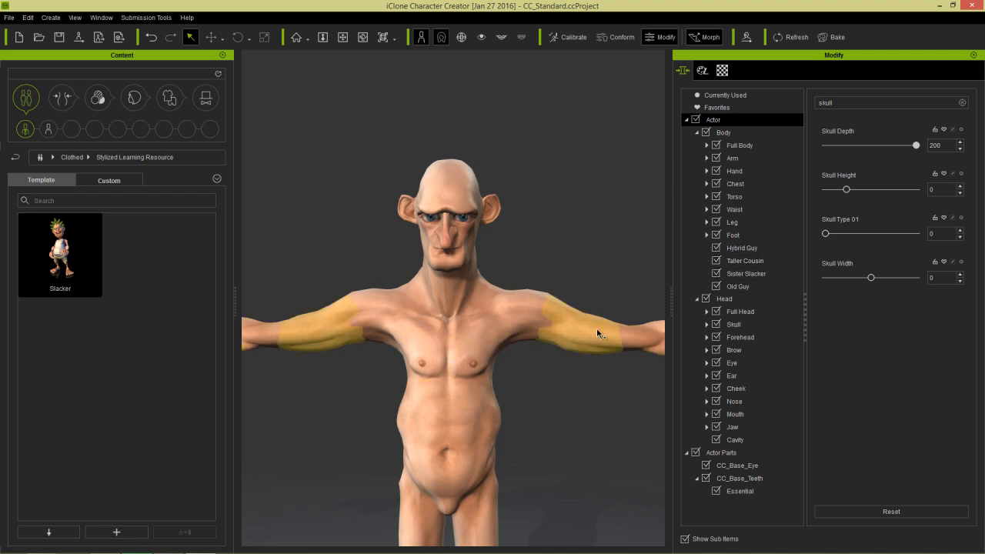
{"action": "right_click_drag", "start_coordinate": [580, 397], "coordinate": [576, 325]}
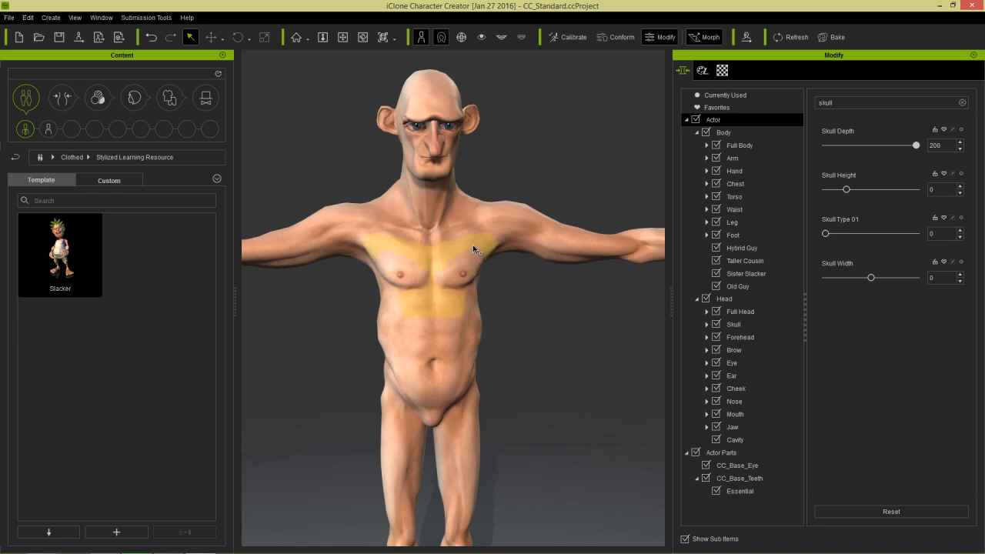
Filter the morph sliders by "chest" and set Chest Width to 200.
{"action": "double_click", "coordinate": [840, 102]}
{"action": "type", "text": "chest"}
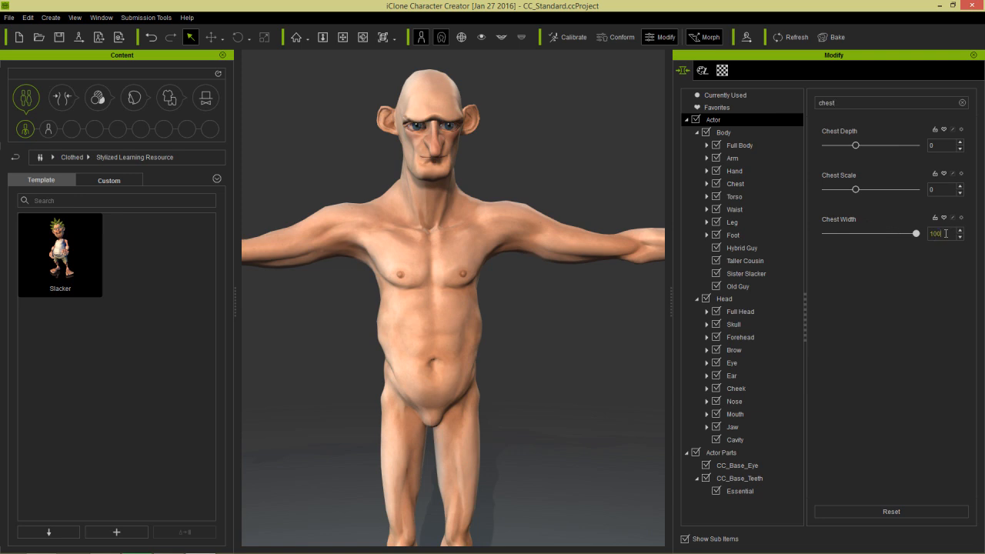
{"action": "type", "text": "200"}
{"action": "key", "text": "Return"}
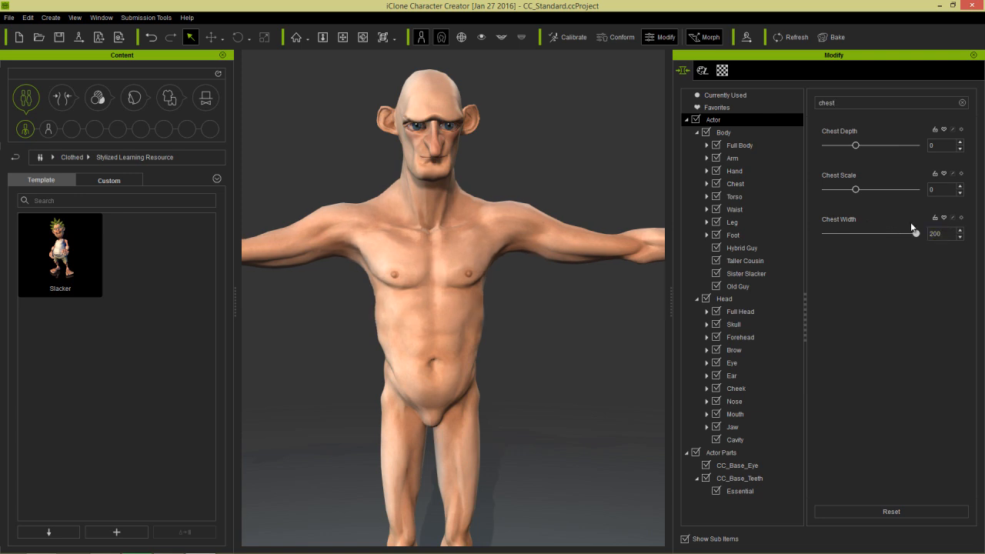
Inspect the character's full body, torso and neck from the front and the side.
{"action": "scroll", "coordinate": [583, 274], "scroll_direction": "down", "scroll_amount": 5}
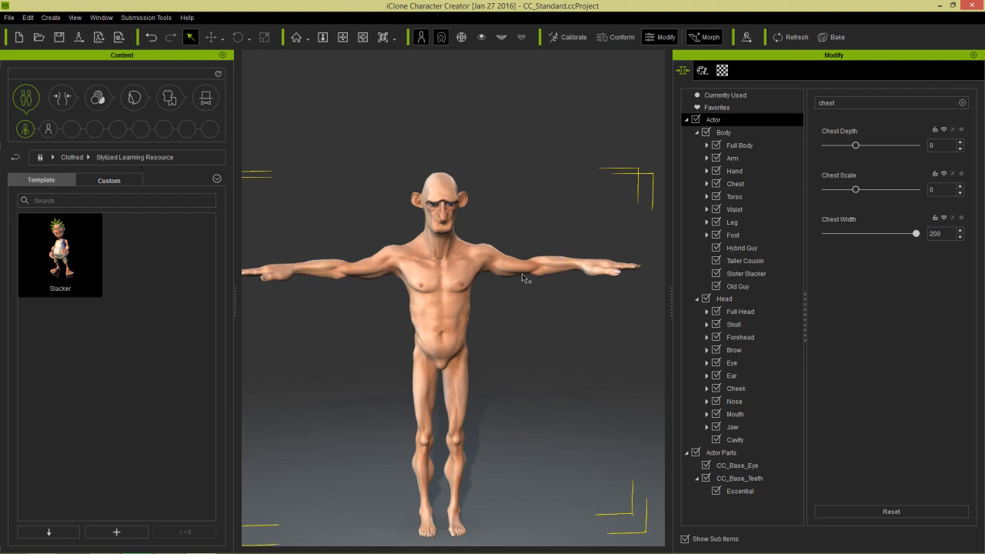
{"action": "right_click_drag", "start_coordinate": [572, 346], "coordinate": [387, 385]}
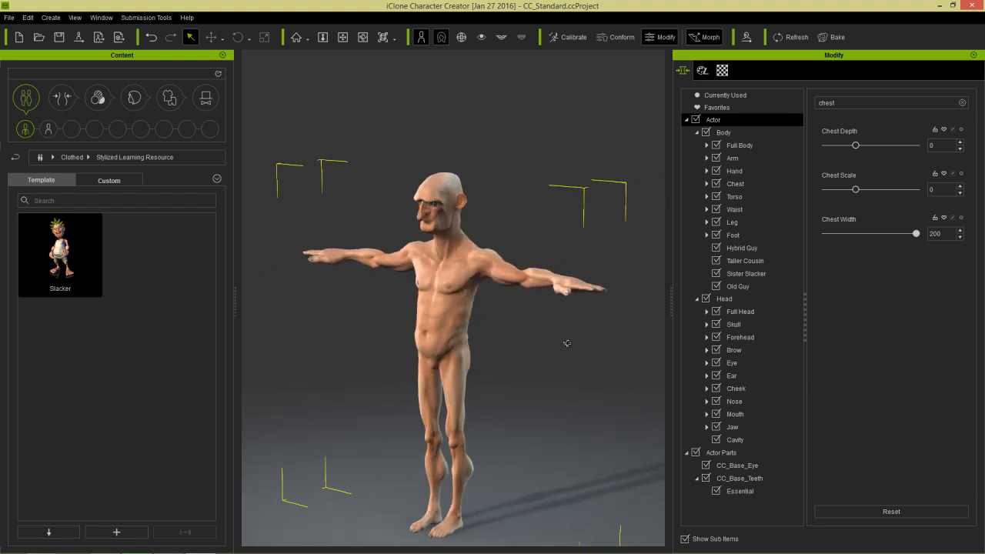
{"action": "right_click_drag", "start_coordinate": [565, 344], "coordinate": [517, 337]}
{"action": "scroll", "coordinate": [504, 319], "scroll_direction": "up", "scroll_amount": 4}
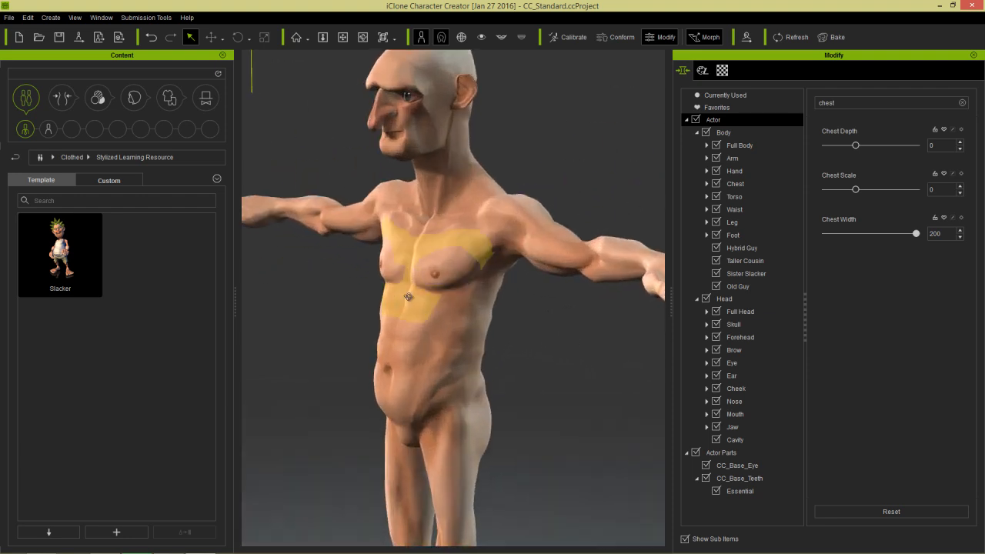
{"action": "right_click_drag", "start_coordinate": [409, 293], "coordinate": [398, 370]}
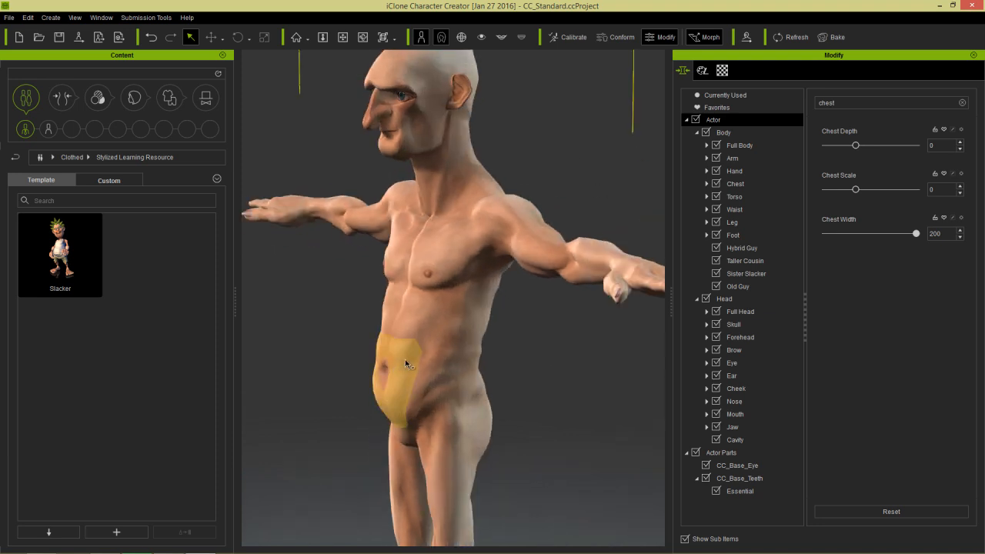
{"action": "middle_click_drag", "start_coordinate": [407, 227], "coordinate": [436, 302]}
{"action": "scroll", "coordinate": [436, 303], "scroll_direction": "up", "scroll_amount": 5}
{"action": "middle_click_drag", "start_coordinate": [426, 226], "coordinate": [469, 319]}
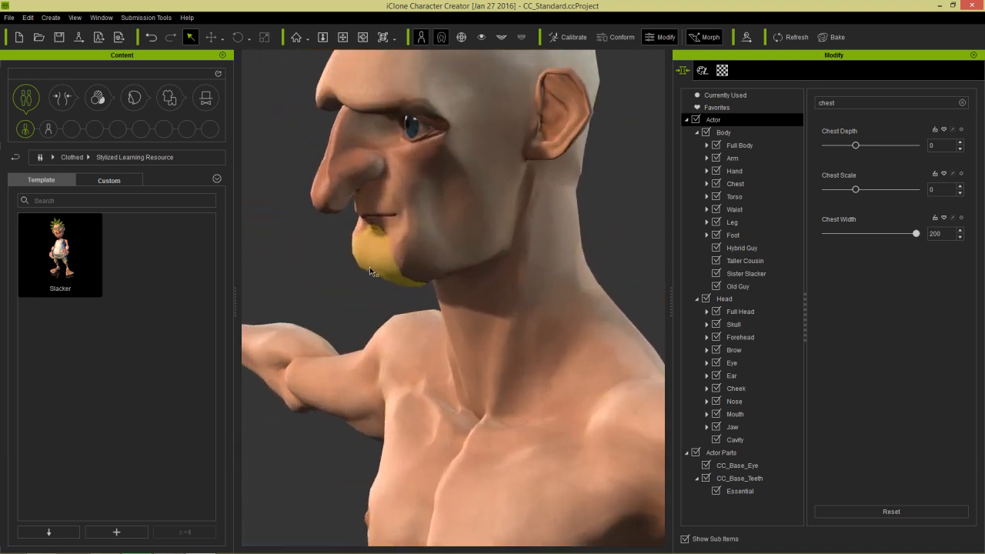
Examine the character's face and head shape in three-quarter, profile and front views.
{"action": "right_click_drag", "start_coordinate": [369, 271], "coordinate": [505, 289]}
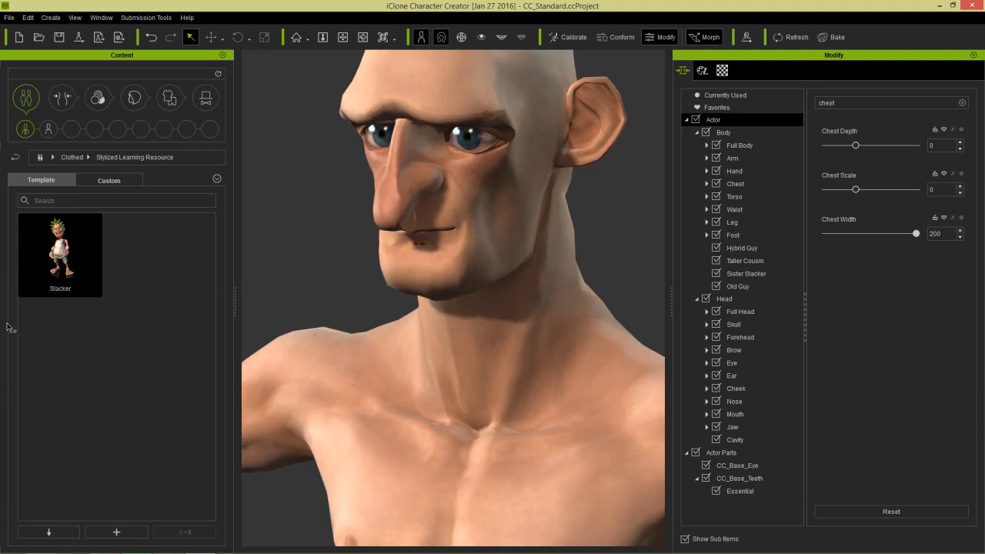
{"action": "right_click_drag", "start_coordinate": [477, 385], "coordinate": [390, 240]}
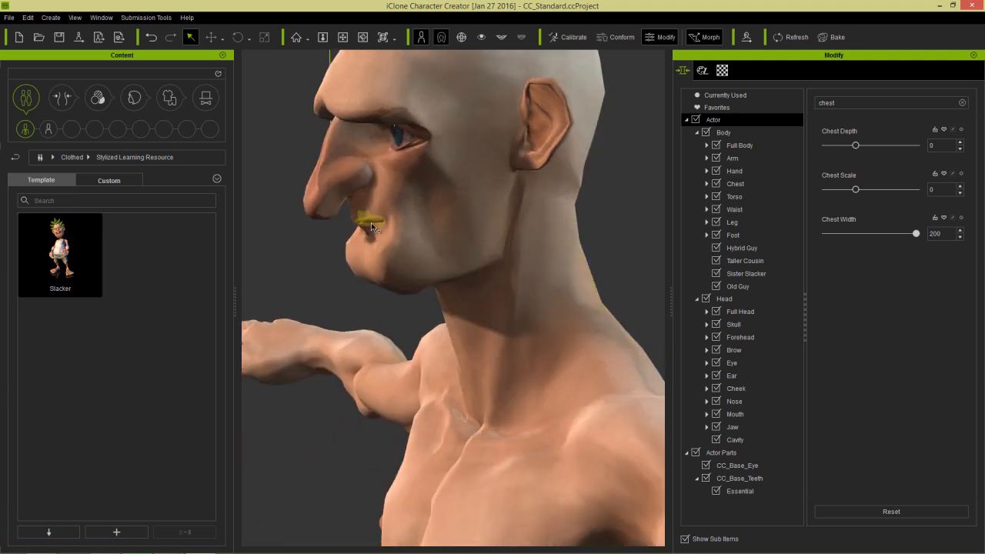
{"action": "right_click_drag", "start_coordinate": [412, 185], "coordinate": [569, 273]}
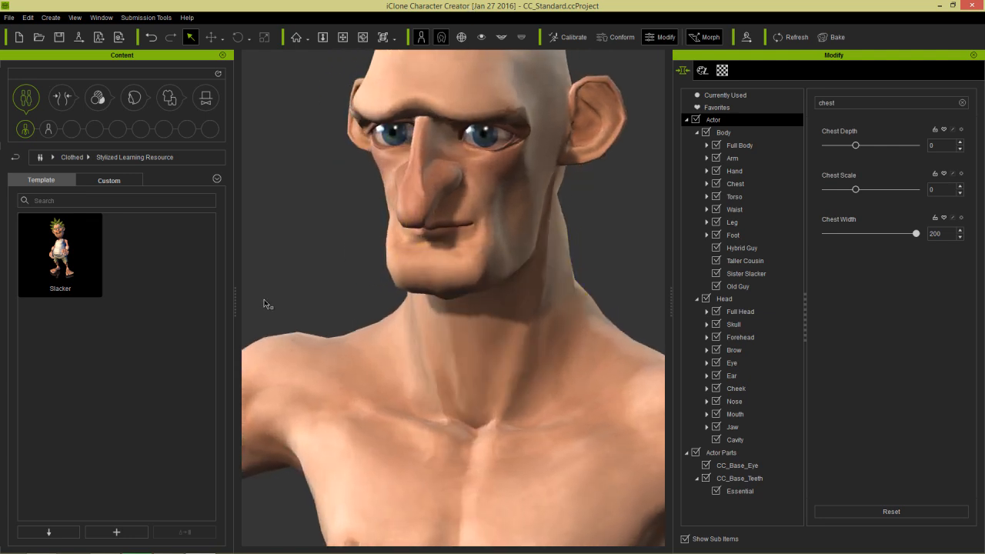
{"action": "right_click_drag", "start_coordinate": [475, 343], "coordinate": [415, 400]}
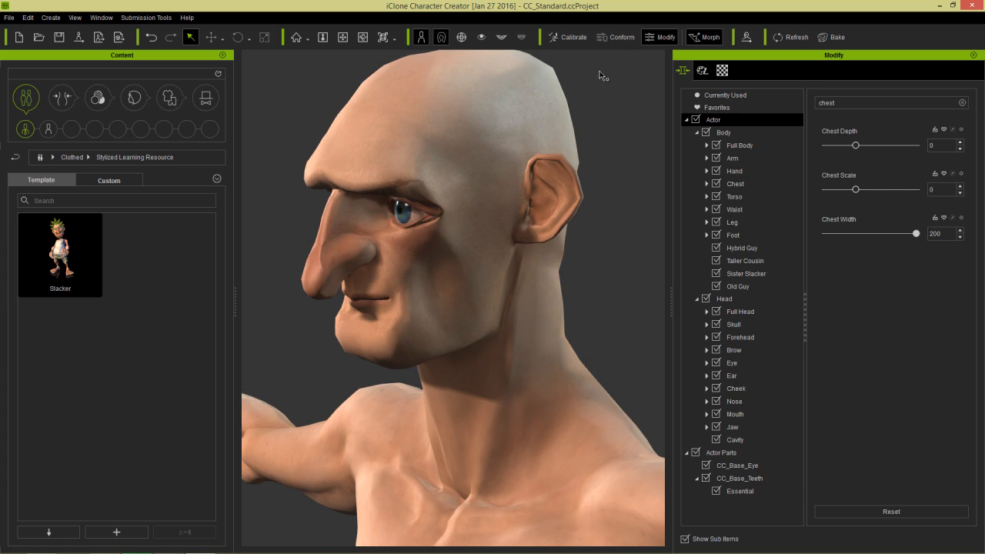
{"action": "right_click_drag", "start_coordinate": [362, 323], "coordinate": [526, 177]}
{"action": "scroll", "coordinate": [582, 285], "scroll_direction": "up", "scroll_amount": 2}
{"action": "scroll", "coordinate": [591, 295], "scroll_direction": "down", "scroll_amount": 3}
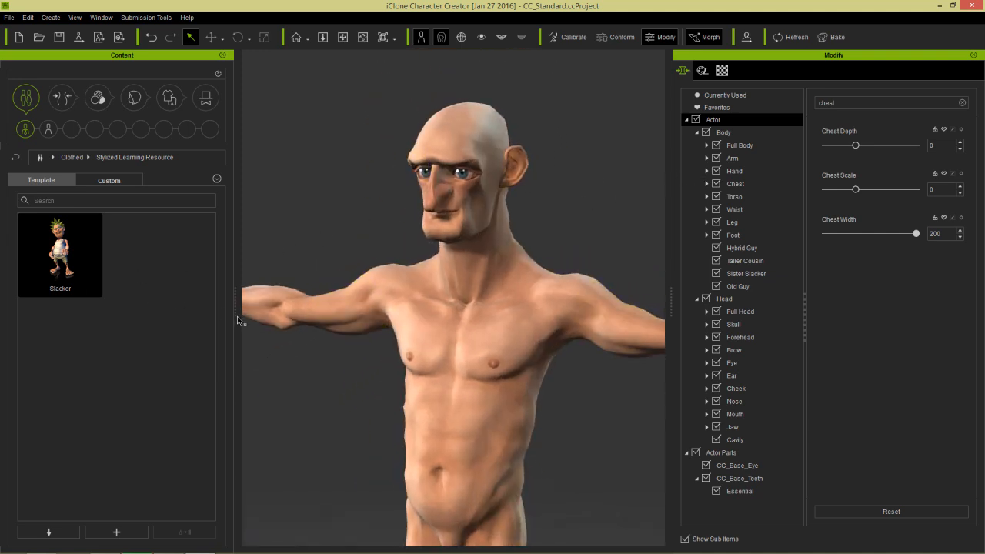
{"action": "right_click_drag", "start_coordinate": [237, 321], "coordinate": [608, 304]}
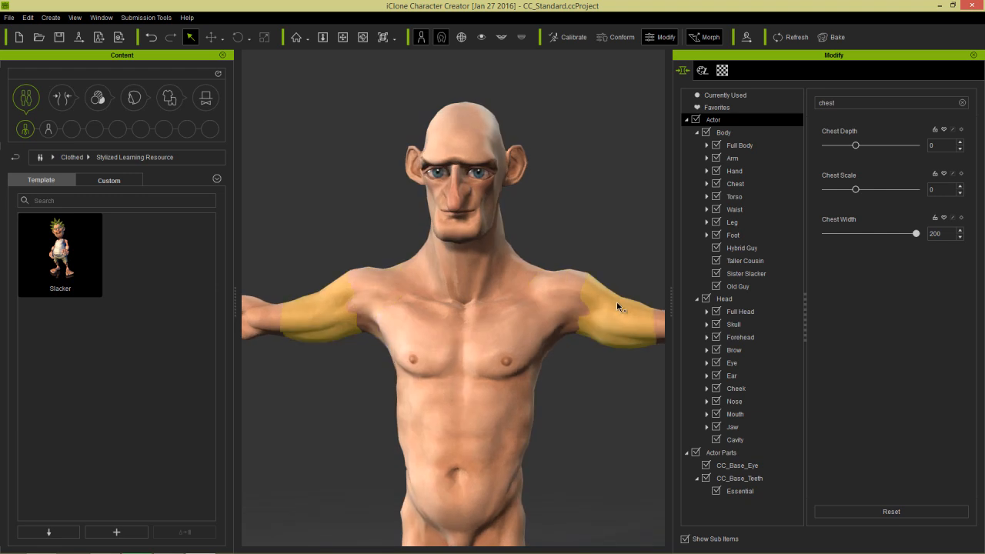
{"action": "right_click_drag", "start_coordinate": [597, 216], "coordinate": [589, 266]}
{"action": "right_click_drag", "start_coordinate": [437, 305], "coordinate": [484, 325]}
{"action": "scroll", "coordinate": [487, 315], "scroll_direction": "up", "scroll_amount": 5}
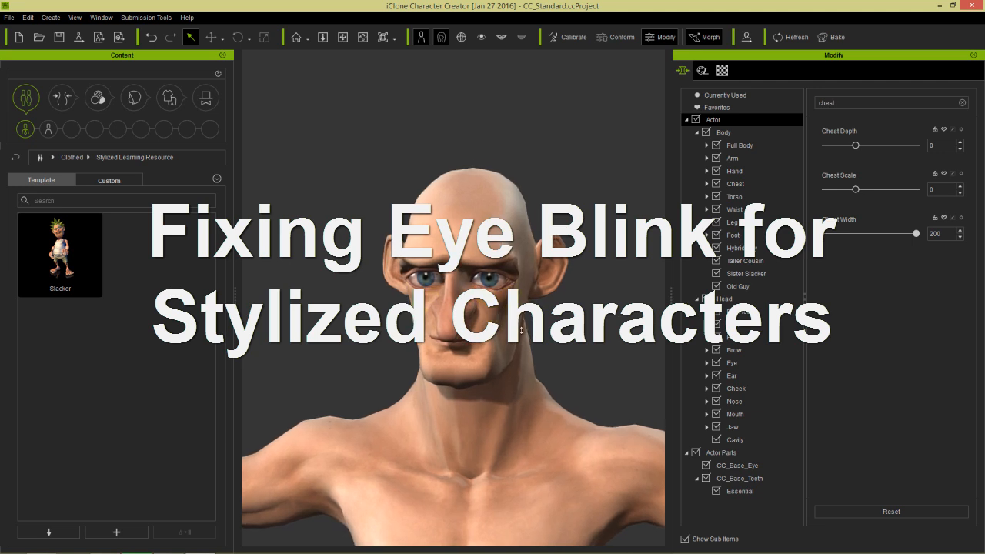
Preview the closed-eye state on the face, check the eyelid coverage, and reopen the eyes.
{"action": "scroll", "coordinate": [504, 108], "scroll_direction": "up", "scroll_amount": 4}
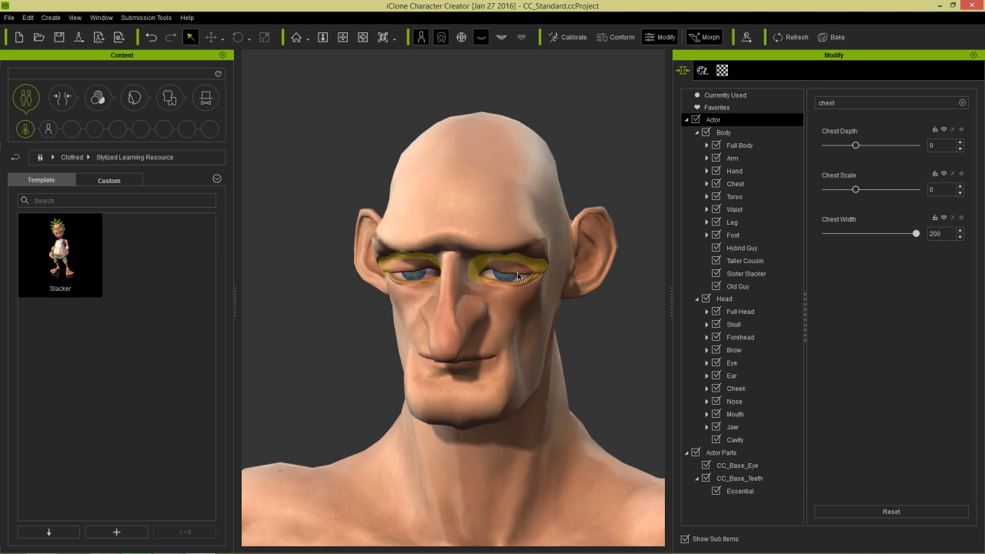
{"action": "mouse_move", "coordinate": [602, 311]}
{"action": "right_mouse_down"}
{"action": "mouse_move", "coordinate": [523, 319]}
{"action": "mouse_move", "coordinate": [604, 327]}
{"action": "right_mouse_up"}
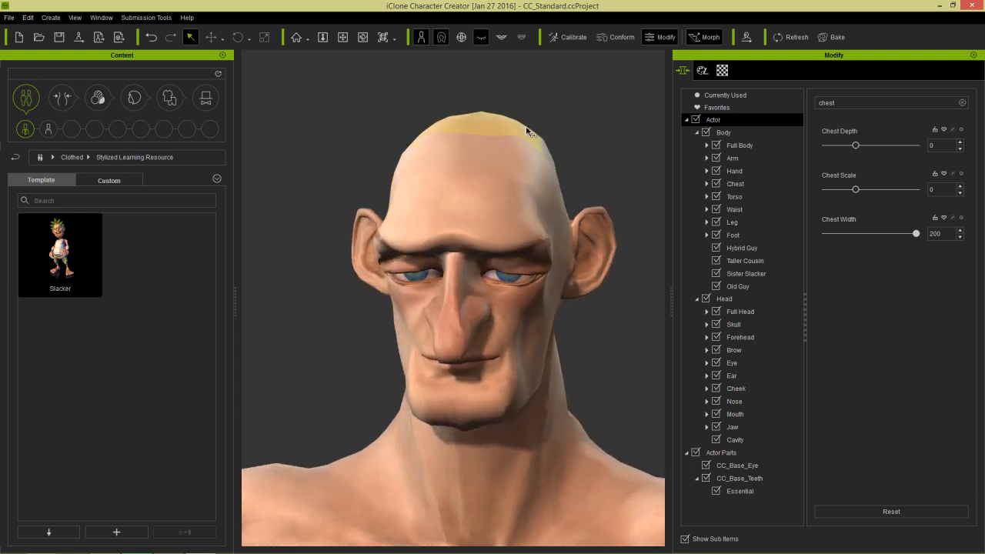
{"action": "left_click", "coordinate": [481, 37]}
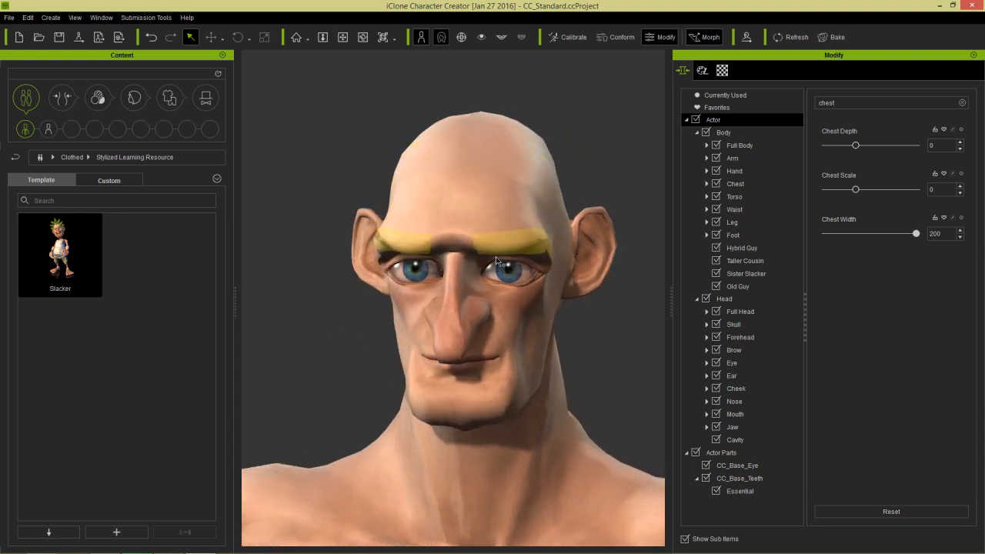
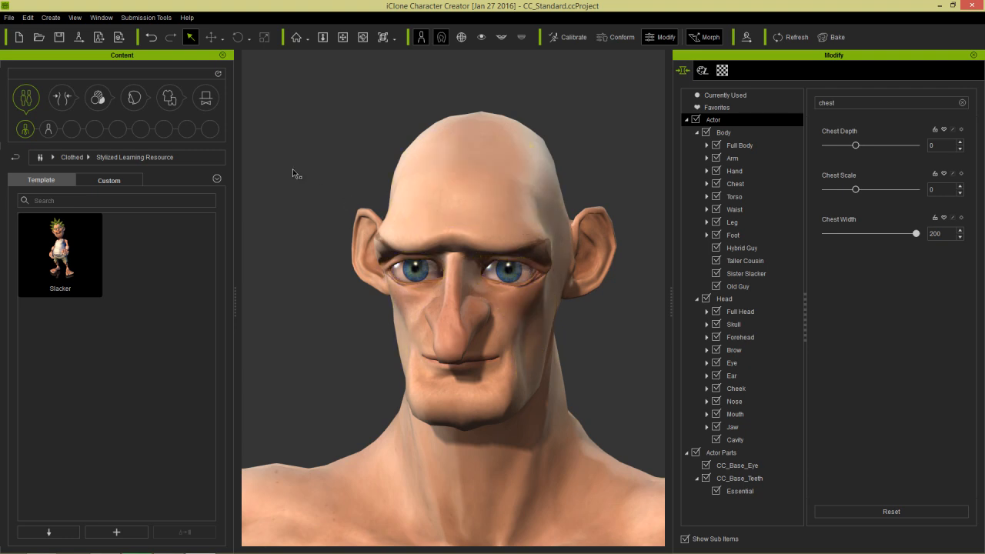
Export the character as an iClone avatar named Eye Guy to the Desktop with Real-time Quality (Default) and 1024x1024 skin textures.
{"action": "left_click", "coordinate": [97, 38]}
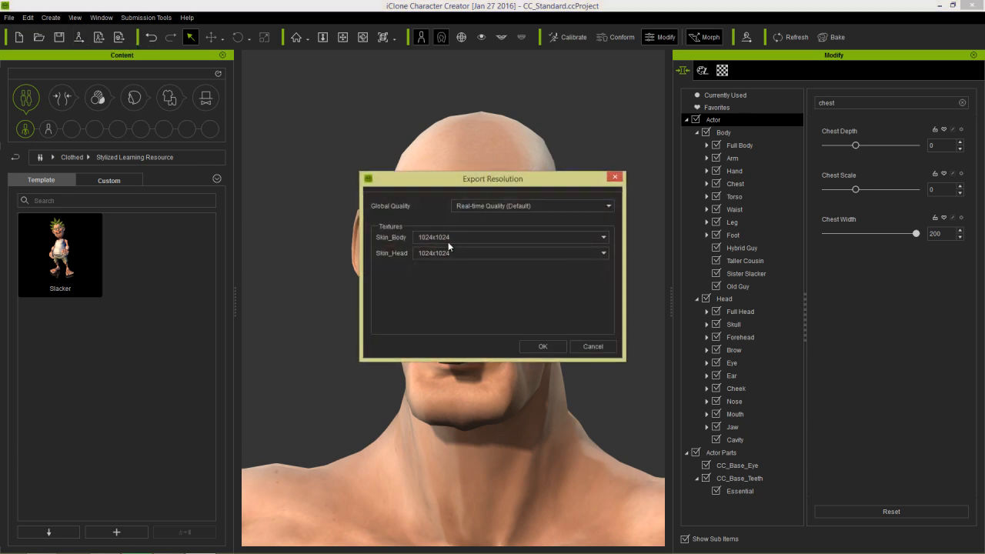
{"action": "left_click", "coordinate": [543, 347]}
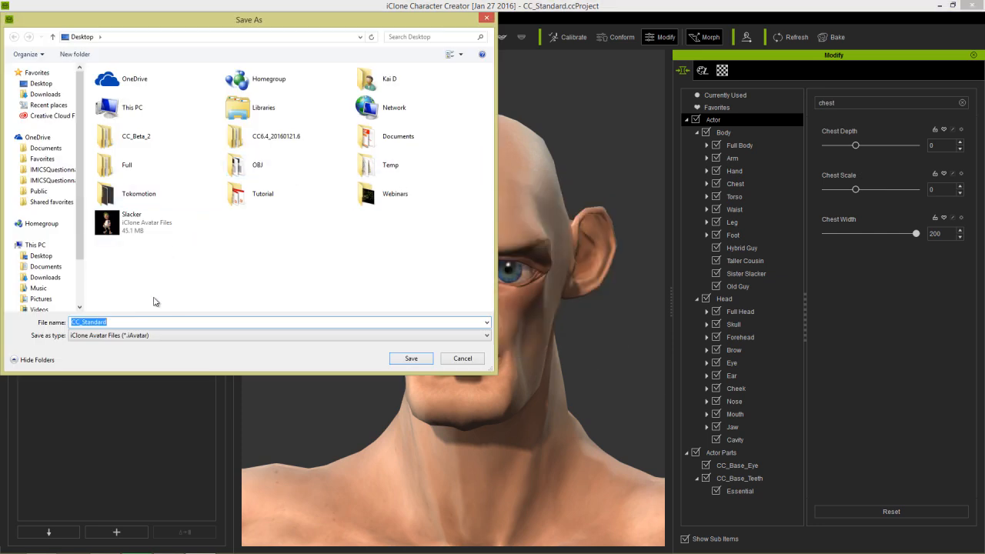
{"action": "type", "text": "TRe"}
{"action": "key", "text": "BackSpace"}
{"action": "key", "text": "BackSpace"}
{"action": "type", "text": "est"}
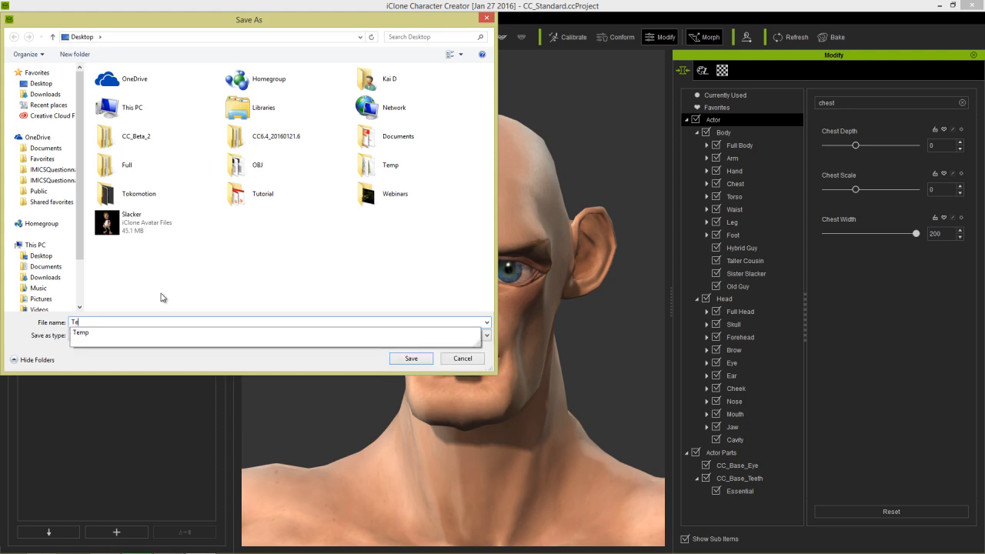
{"action": "key", "text": "ctrl+a"}
{"action": "type", "text": "E"}
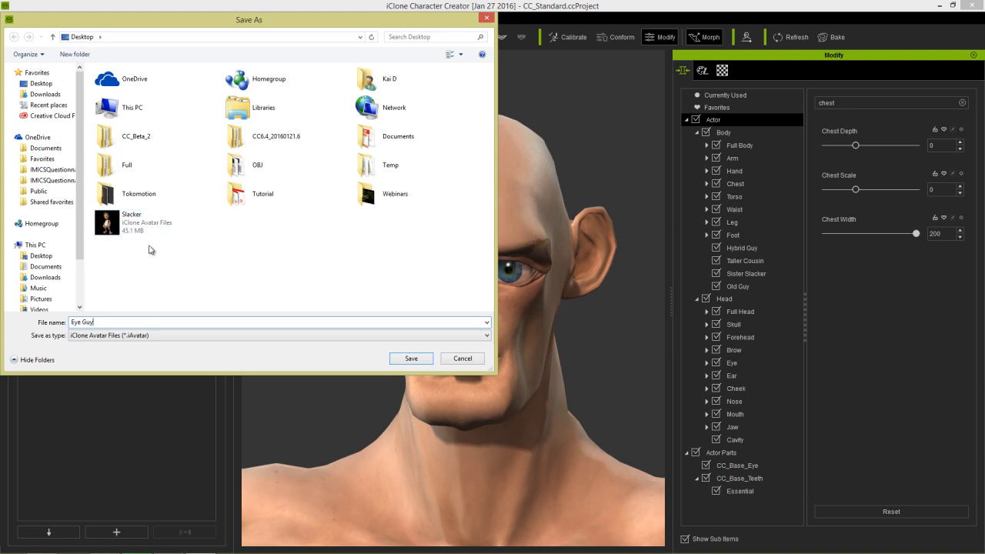
{"action": "left_click", "coordinate": [414, 359]}
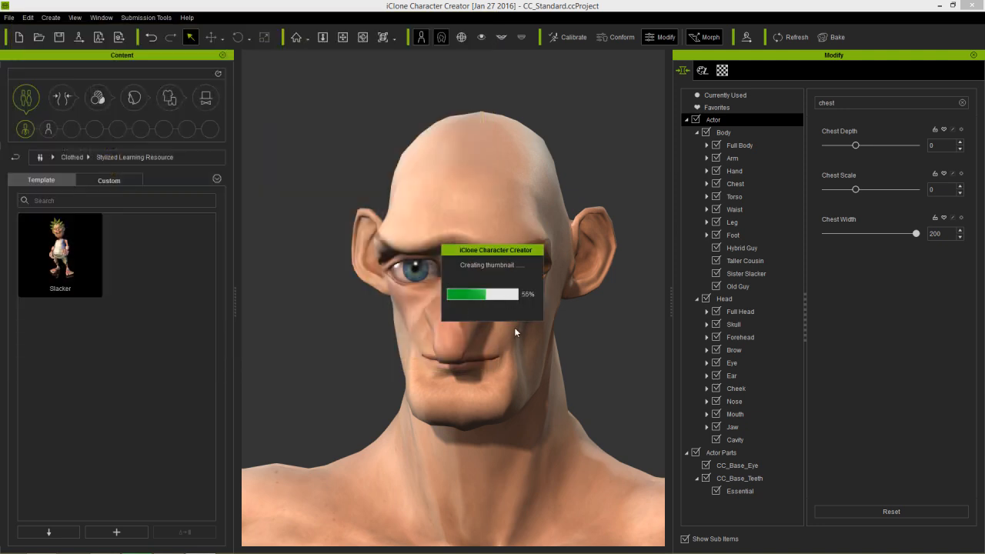
Switch to iClone 3DXchange 6 and open the exported Eye Guy.iAvatar file.
{"action": "key", "text": "alt+Tab"}
{"action": "key", "text": "alt+Tab"}
{"action": "key", "text": "alt+Tab"}
{"action": "key", "text": "alt+Tab"}
{"action": "key", "text": "alt+Tab"}
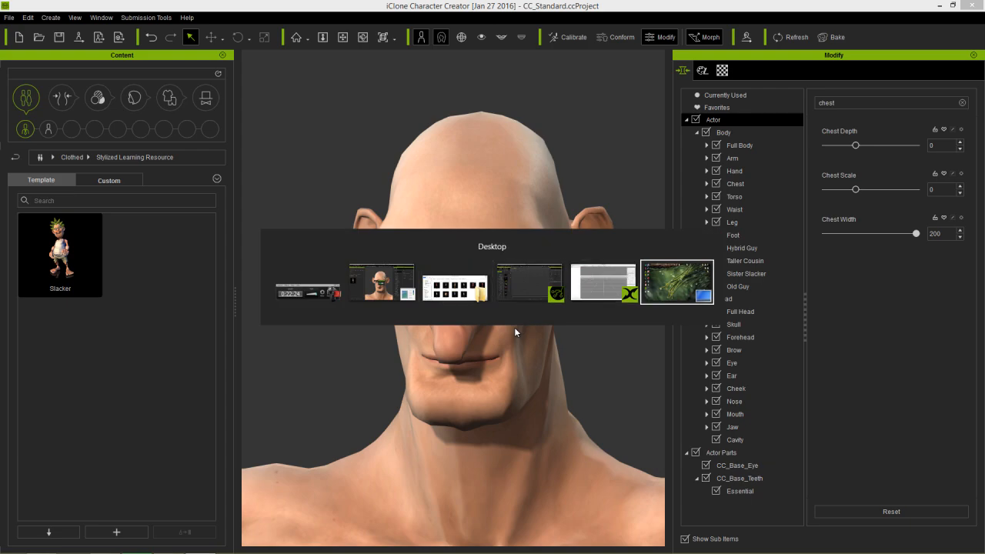
{"action": "key", "text": "alt+Tab"}
{"action": "key", "text": "alt+Tab"}
{"action": "key", "text": "alt+Tab"}
{"action": "key", "text": "alt+Tab"}
{"action": "key", "text": "alt+Tab"}
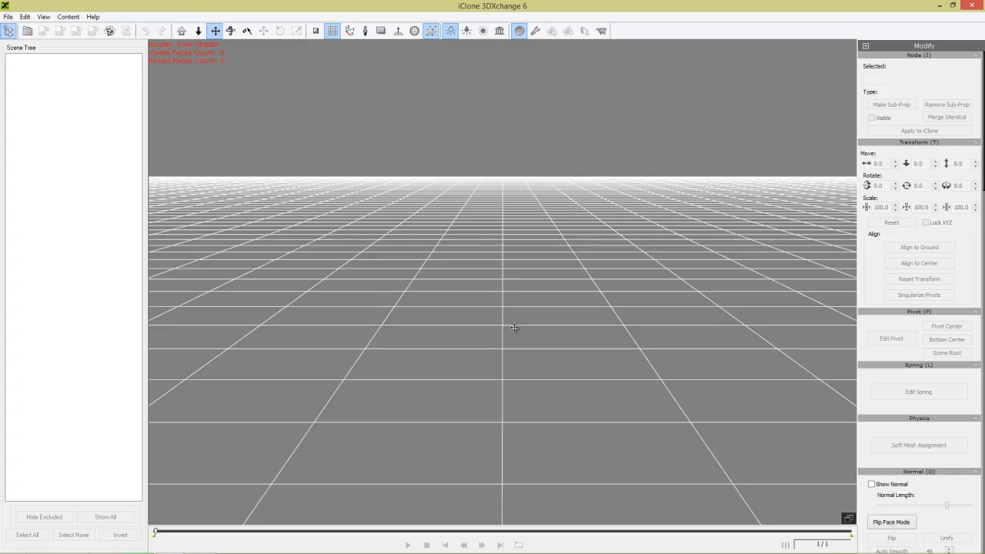
{"action": "left_click", "coordinate": [7, 17]}
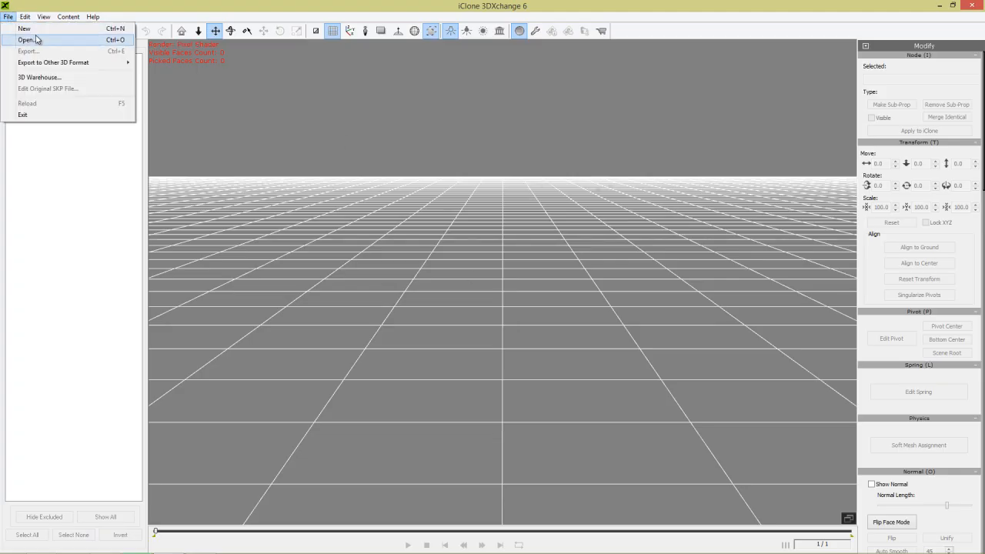
{"action": "left_click", "coordinate": [35, 40]}
{"action": "left_click_drag", "start_coordinate": [626, 227], "coordinate": [627, 323]}
{"action": "double_click", "coordinate": [433, 300]}
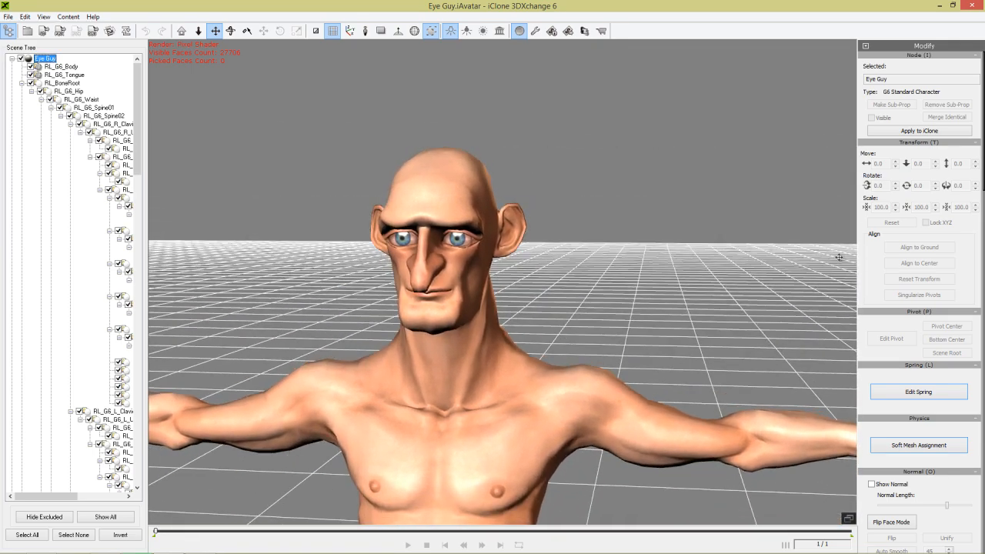
Open the Expression Editor clear of the character's face and select the Eyes Blink muscle expression.
{"action": "left_click_drag", "start_coordinate": [982, 175], "coordinate": [982, 393]}
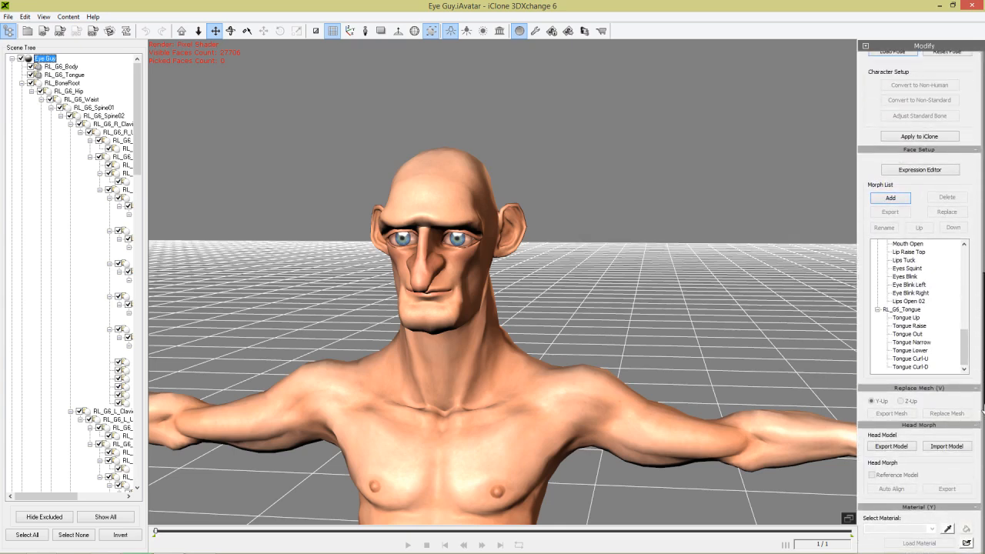
{"action": "left_click", "coordinate": [919, 169]}
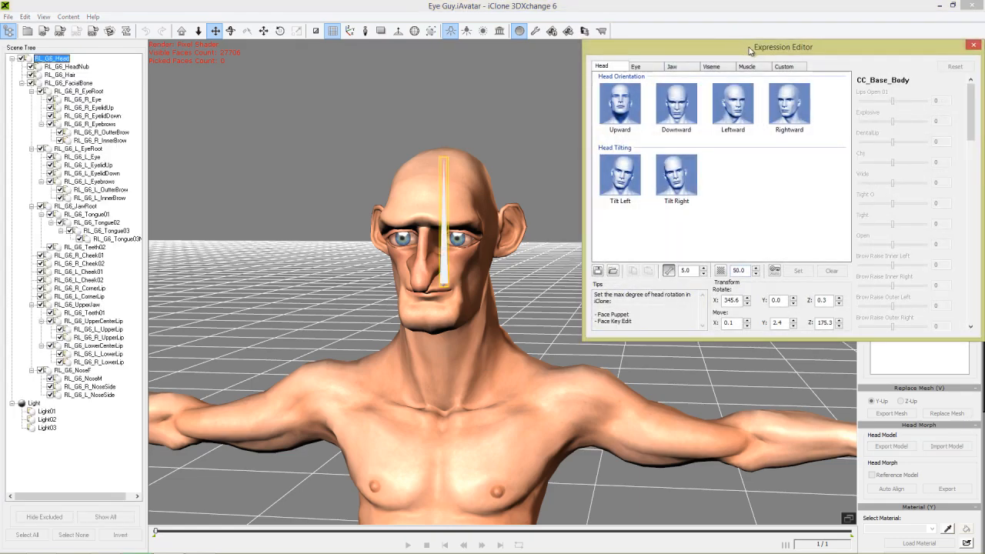
{"action": "left_click_drag", "start_coordinate": [750, 50], "coordinate": [201, 52]}
{"action": "right_click_drag", "start_coordinate": [596, 400], "coordinate": [689, 360]}
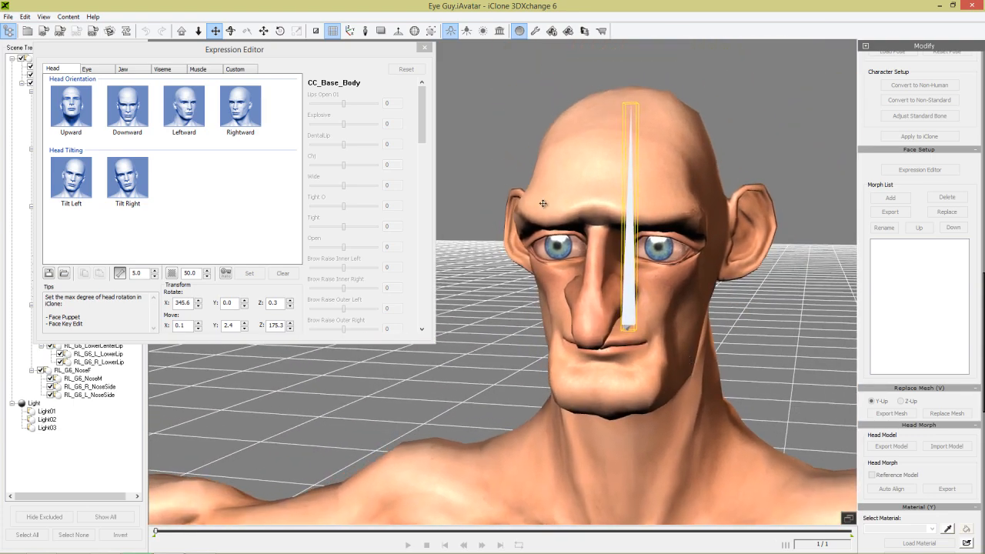
{"action": "left_click", "coordinate": [205, 69]}
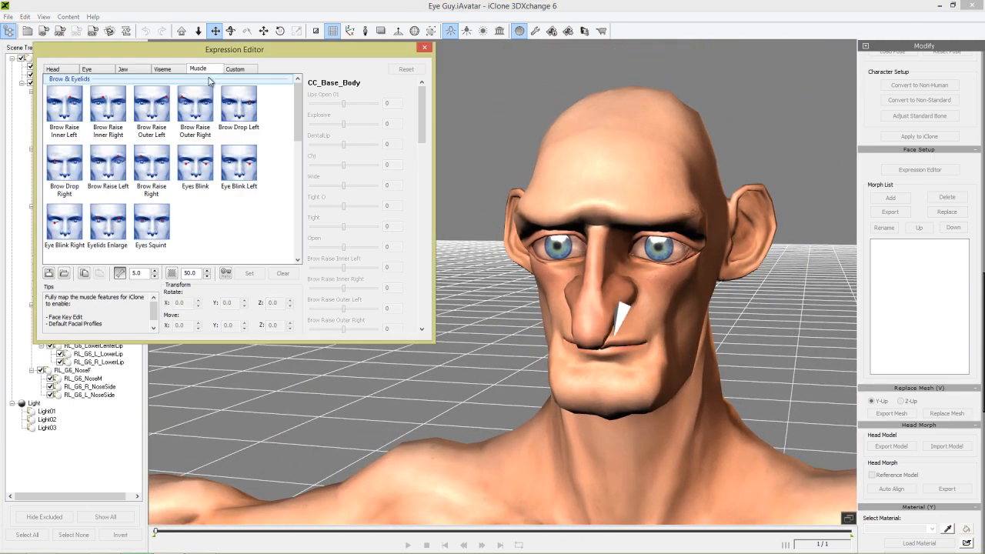
{"action": "left_click", "coordinate": [195, 176]}
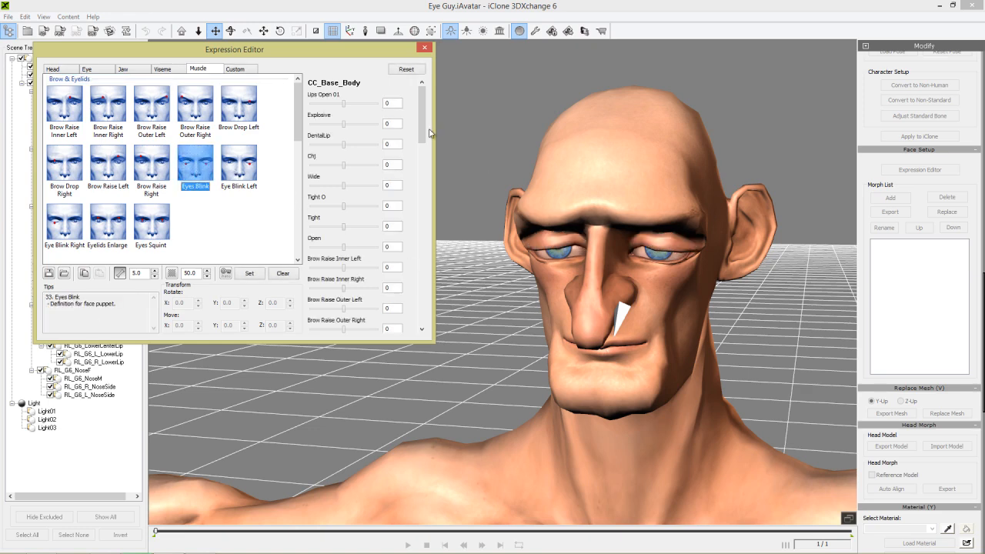
Compare the Eye Blink Left expression, return to Eyes Blink and set its Eyes Blink morph value to 180.
{"action": "left_click_drag", "start_coordinate": [422, 131], "coordinate": [416, 279]}
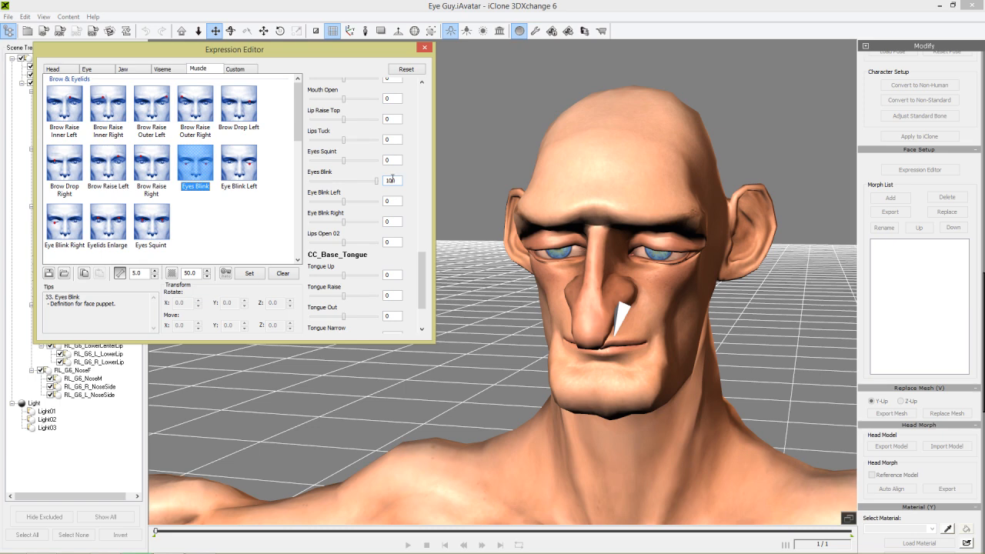
{"action": "left_click", "coordinate": [246, 172]}
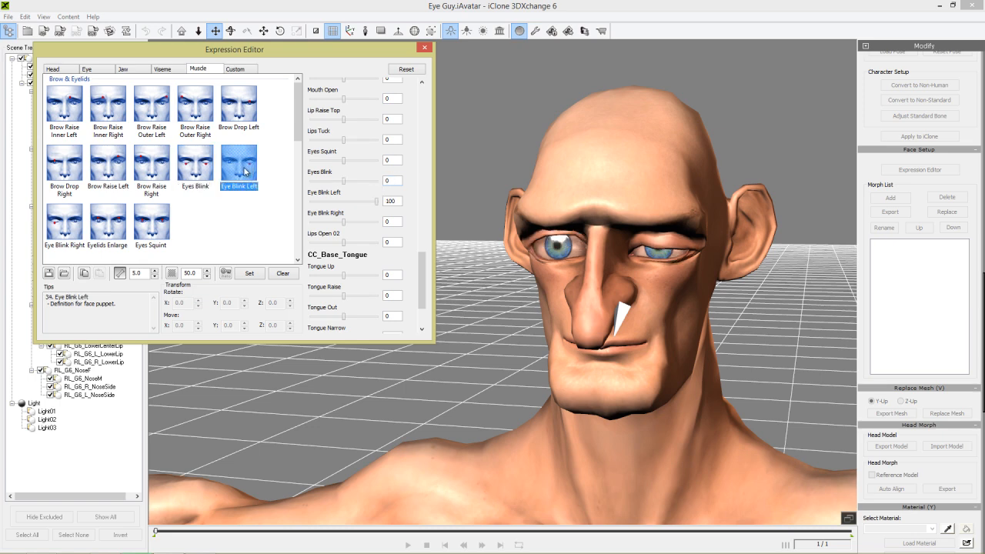
{"action": "left_click", "coordinate": [204, 171]}
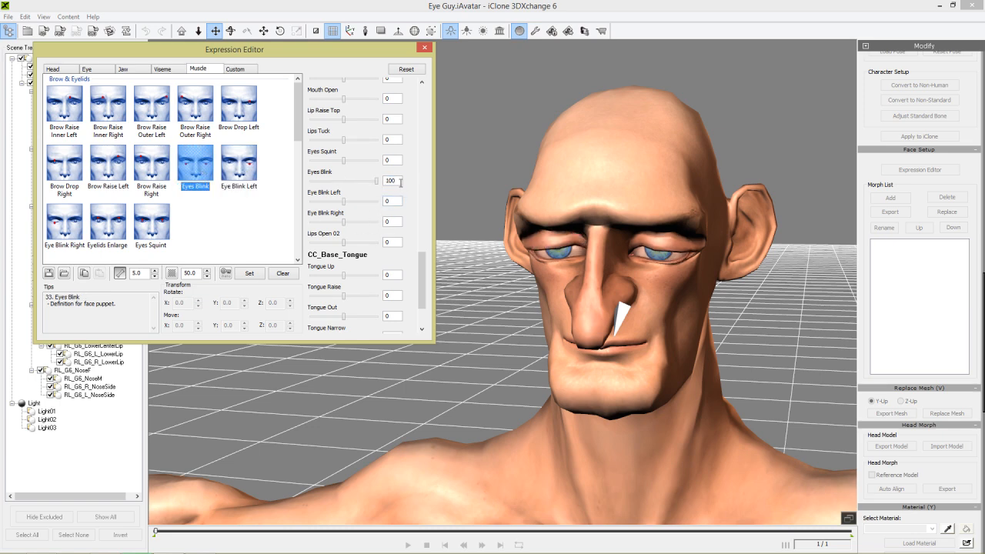
{"action": "left_click", "coordinate": [383, 182]}
{"action": "type", "text": "130"}
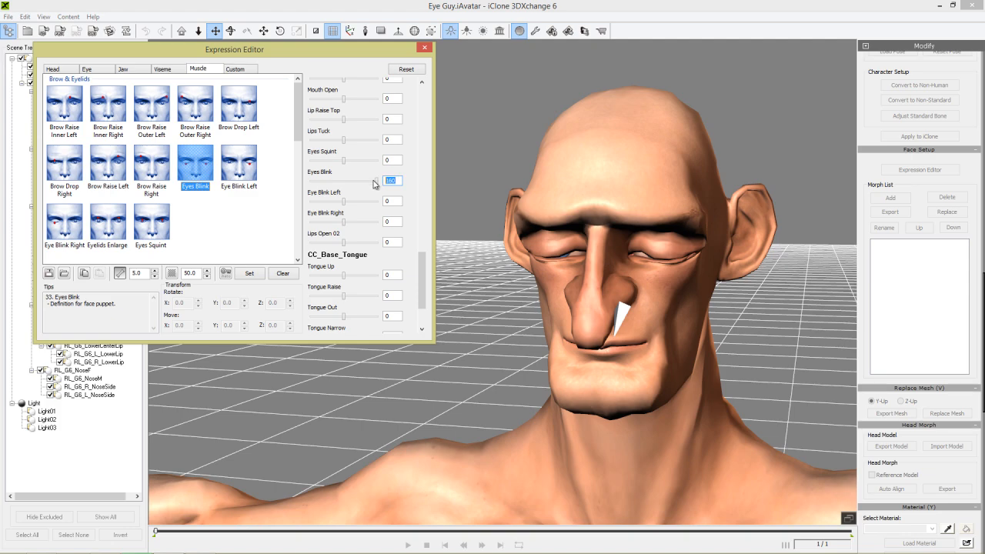
{"action": "type", "text": "0"}
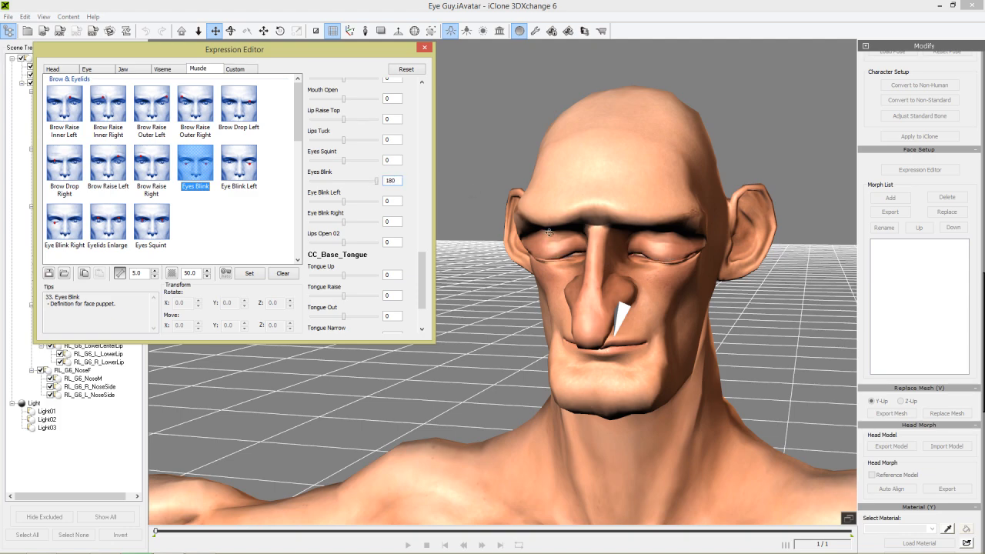
Check the closed eyelids from an angle, store the adjusted Eyes Blink expression, and close the Expression Editor.
{"action": "right_click_drag", "start_coordinate": [548, 232], "coordinate": [493, 313]}
{"action": "middle_click_drag", "start_coordinate": [676, 313], "coordinate": [553, 316]}
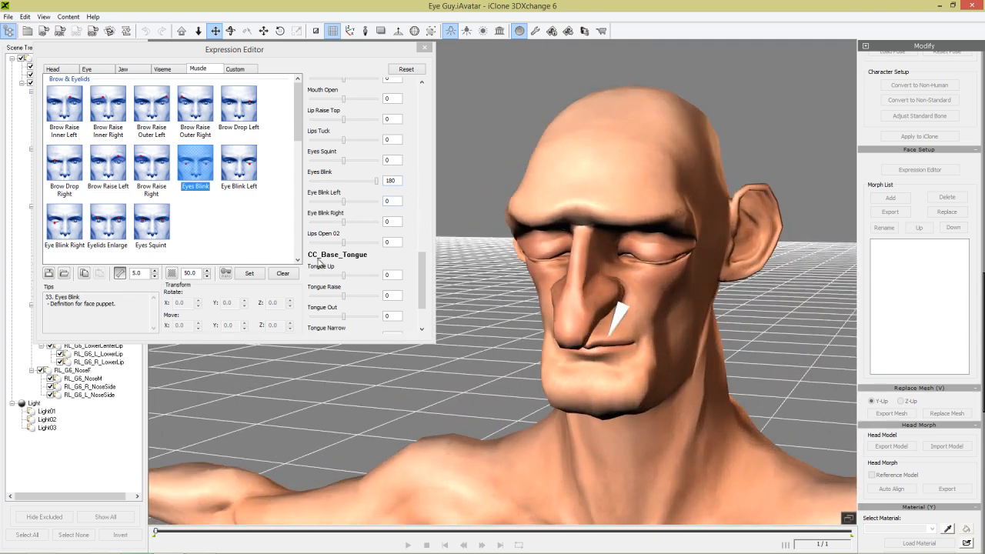
{"action": "left_click", "coordinate": [254, 274]}
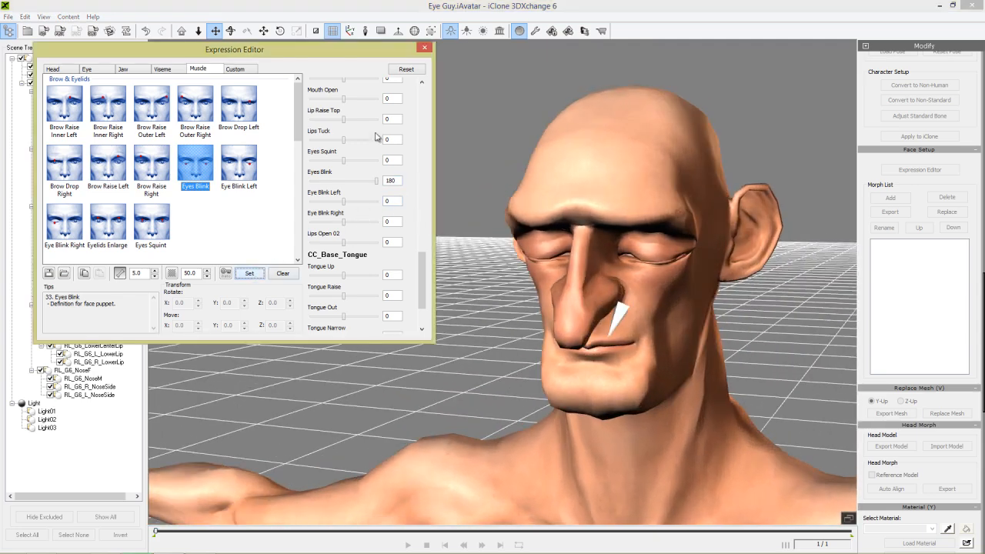
{"action": "left_click", "coordinate": [429, 47]}
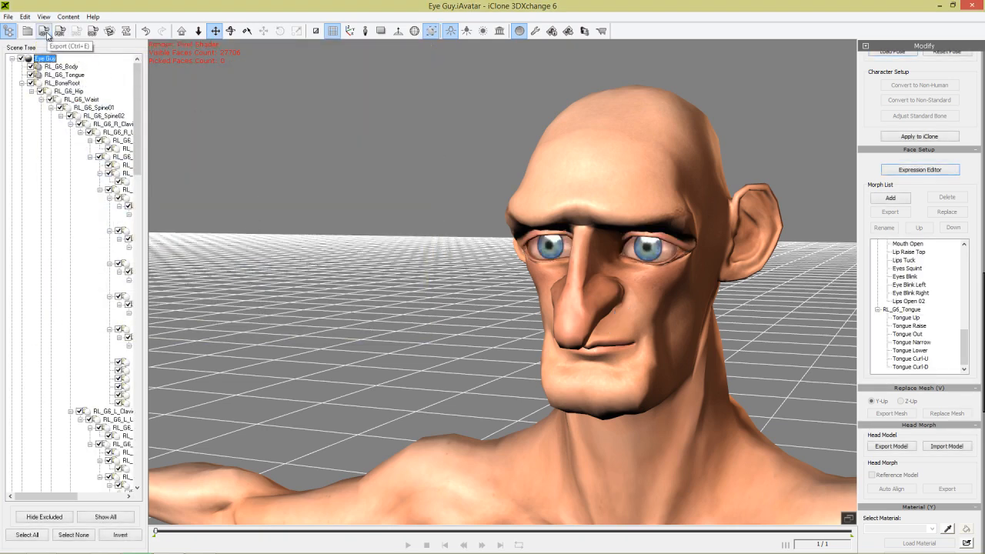
Export the character for iClone 6 as Eye Guy to the Desktop, replacing the existing avatar file.
{"action": "left_click", "coordinate": [46, 35]}
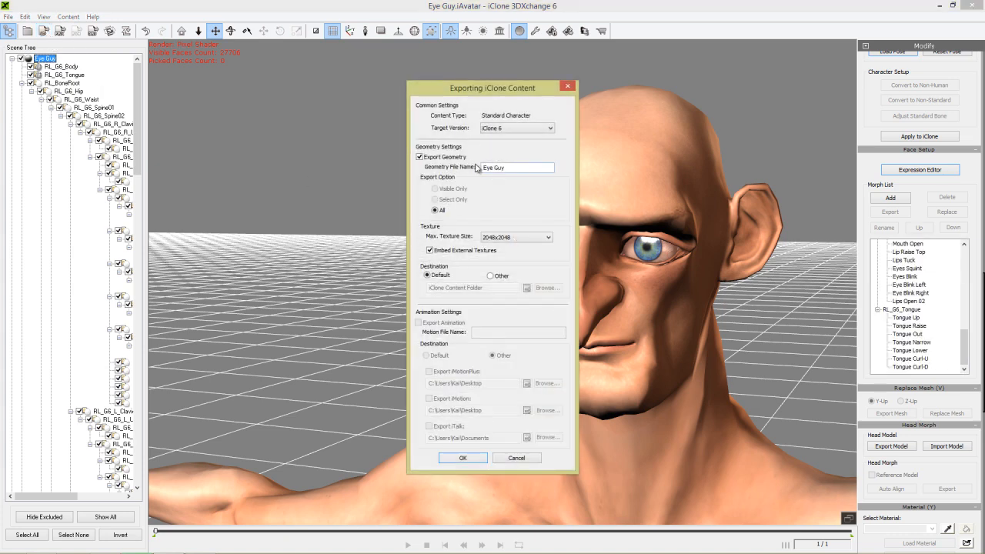
{"action": "left_click", "coordinate": [495, 278]}
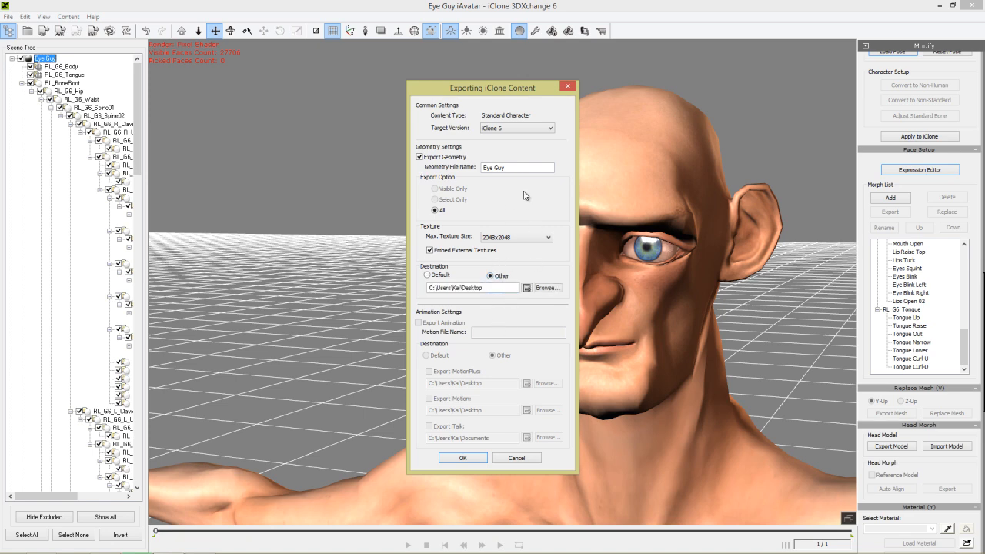
{"action": "left_click", "coordinate": [474, 458]}
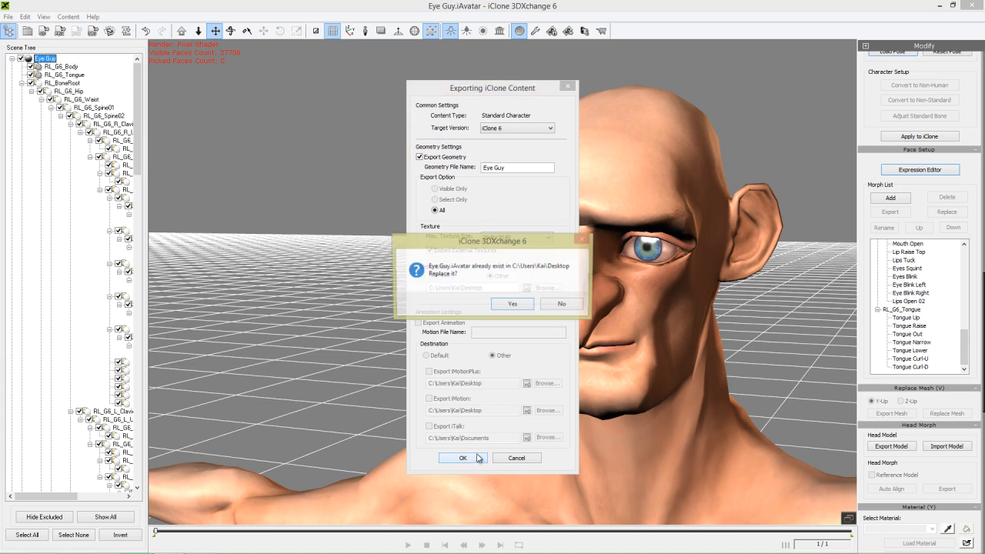
{"action": "left_click", "coordinate": [515, 303]}
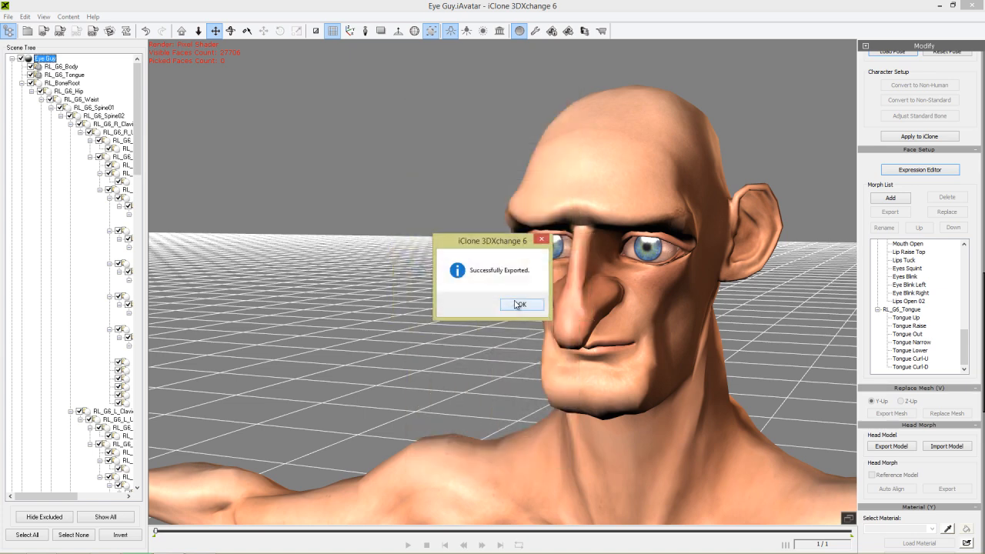
{"action": "left_click", "coordinate": [519, 304]}
Switch to Character Creator and import the Eye Guy avatar from the Desktop, discarding the current project without saving.
{"action": "key", "text": "alt+Tab"}
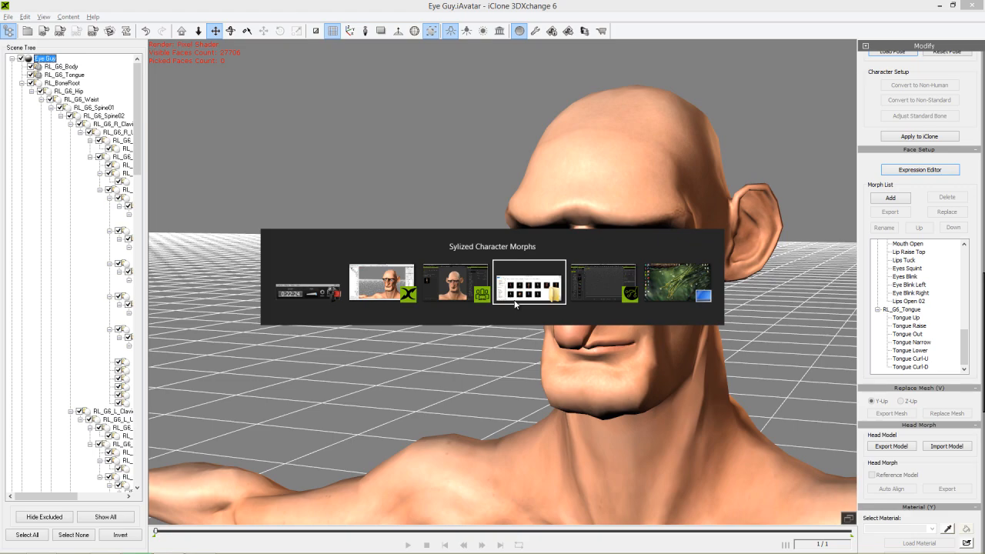
{"action": "key", "text": "alt+Tab"}
{"action": "key", "text": "alt+Tab"}
{"action": "key", "text": "alt+Tab"}
{"action": "key", "text": "alt+Tab"}
{"action": "key", "text": "alt+Tab"}
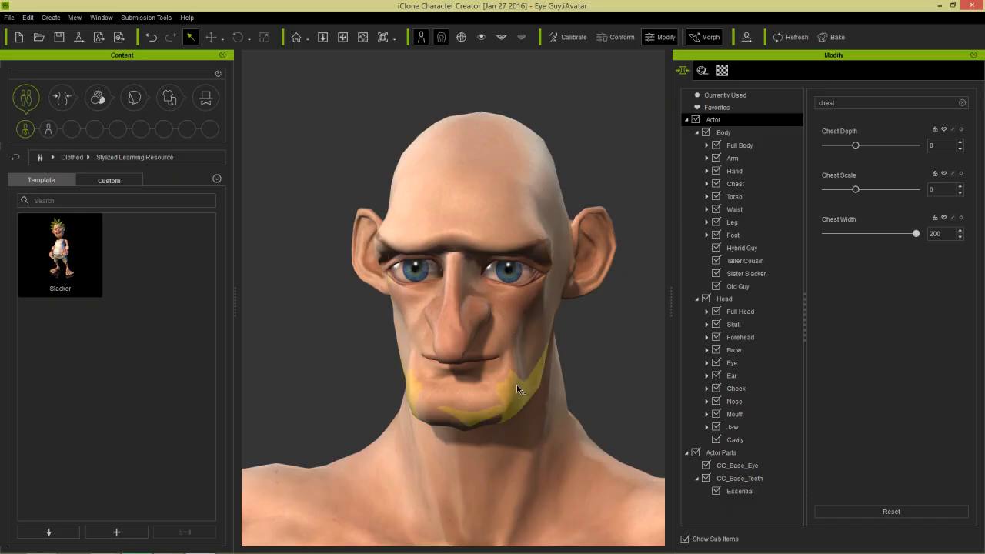
{"action": "left_click", "coordinate": [9, 17]}
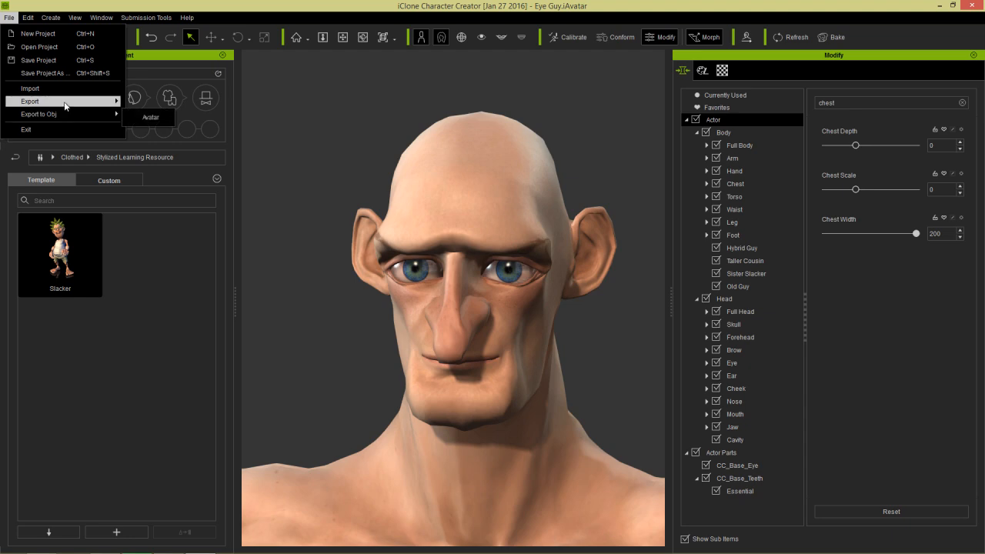
{"action": "left_click", "coordinate": [30, 89]}
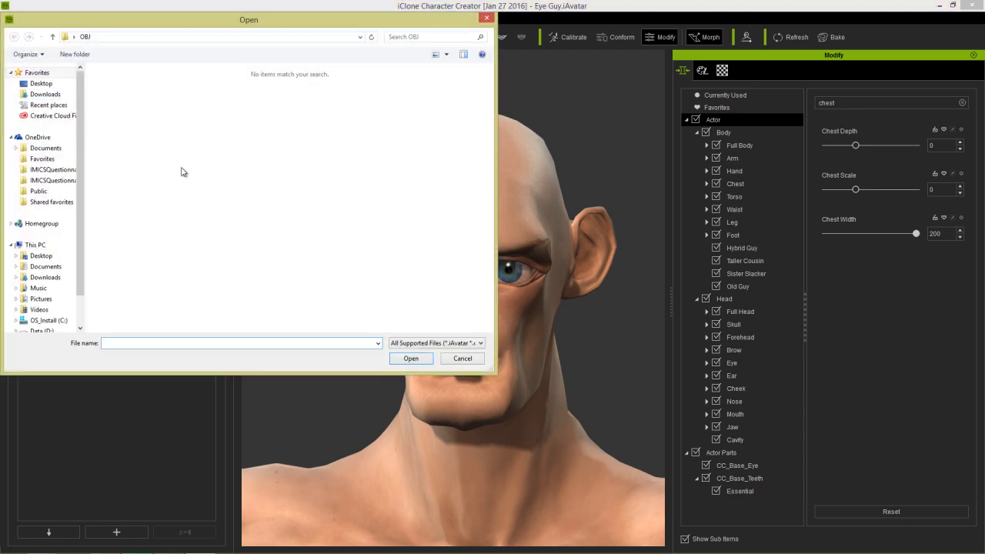
{"action": "left_click", "coordinate": [42, 83]}
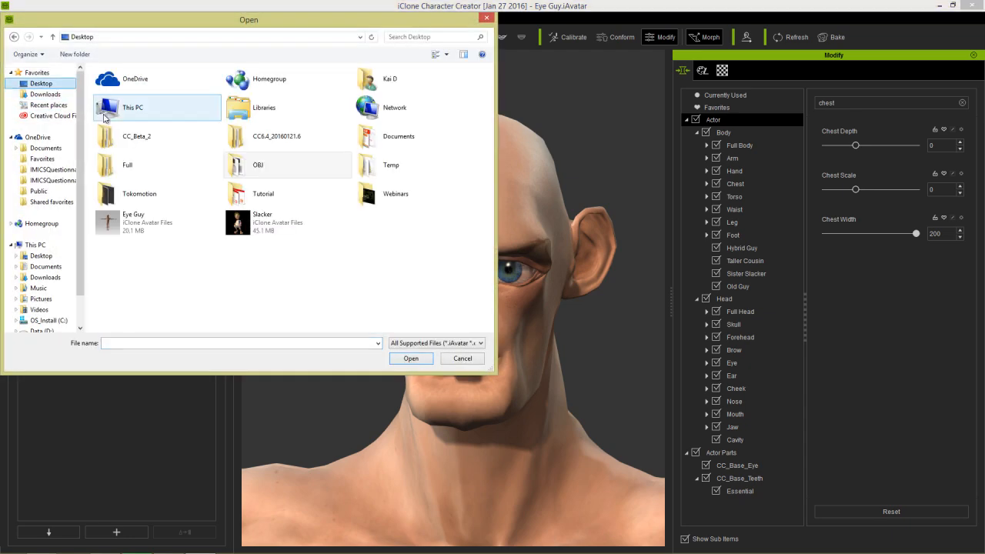
{"action": "double_click", "coordinate": [135, 229]}
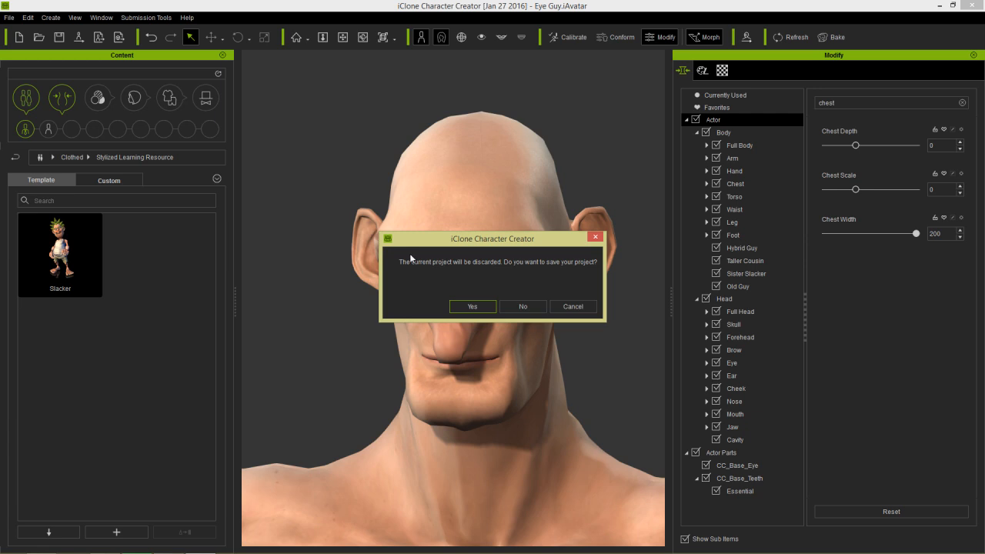
{"action": "left_click", "coordinate": [523, 308]}
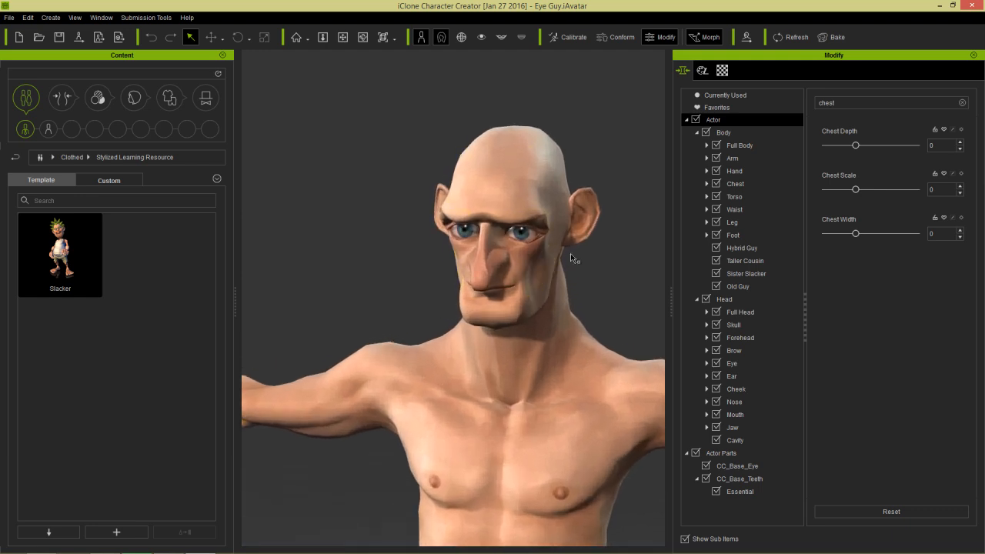
Preview the imported character with its eyes closed, check the eyelid coverage, and reopen the eyes.
{"action": "left_click", "coordinate": [481, 39]}
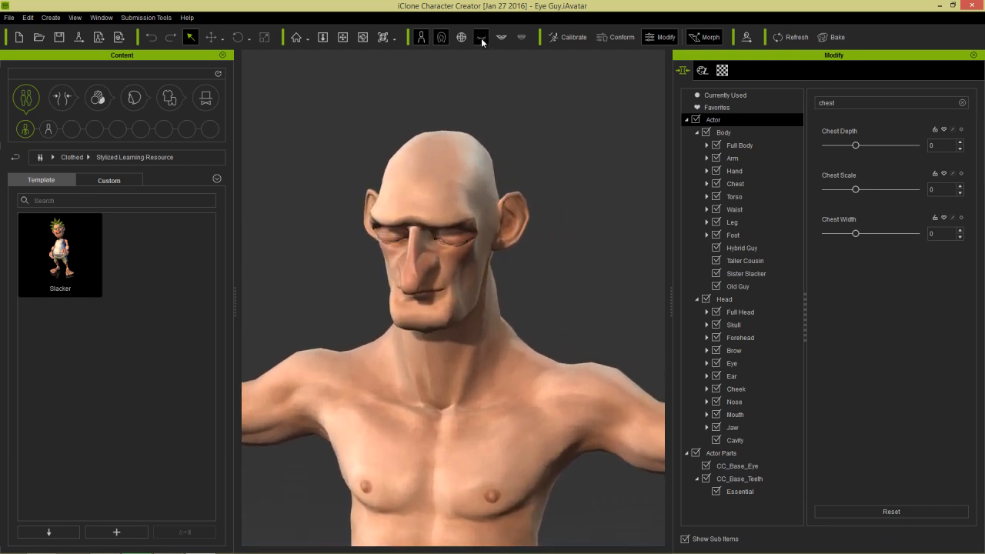
{"action": "left_click", "coordinate": [481, 38]}
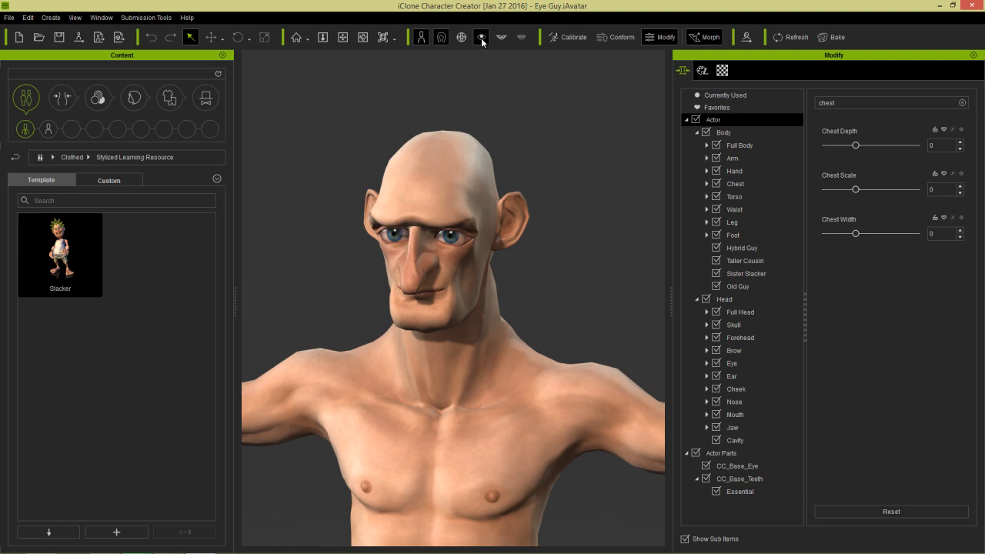
{"action": "scroll", "coordinate": [439, 253], "scroll_direction": "down", "scroll_amount": 5}
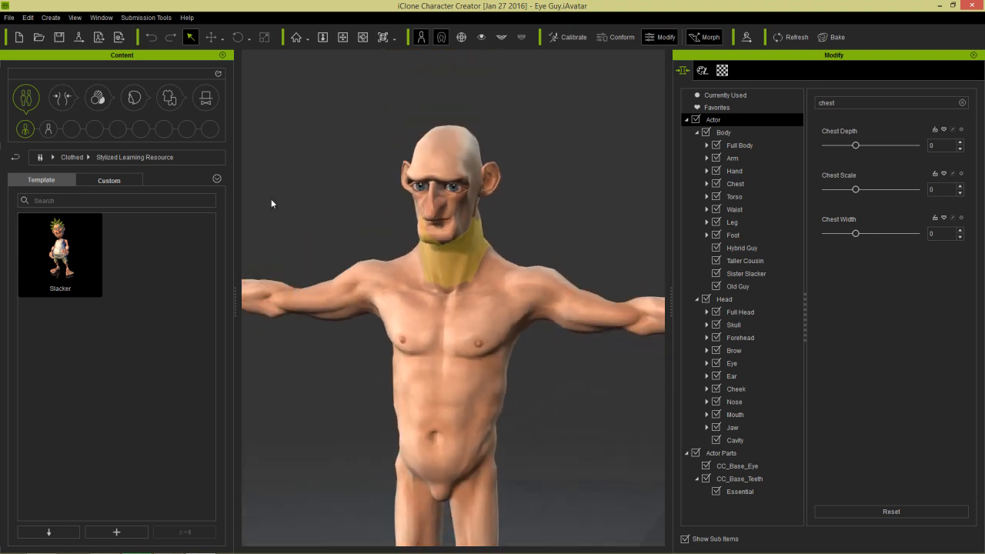
Dress the character in the Jeans_A pants and the checked Shirt_D shirt.
{"action": "left_click", "coordinate": [174, 104]}
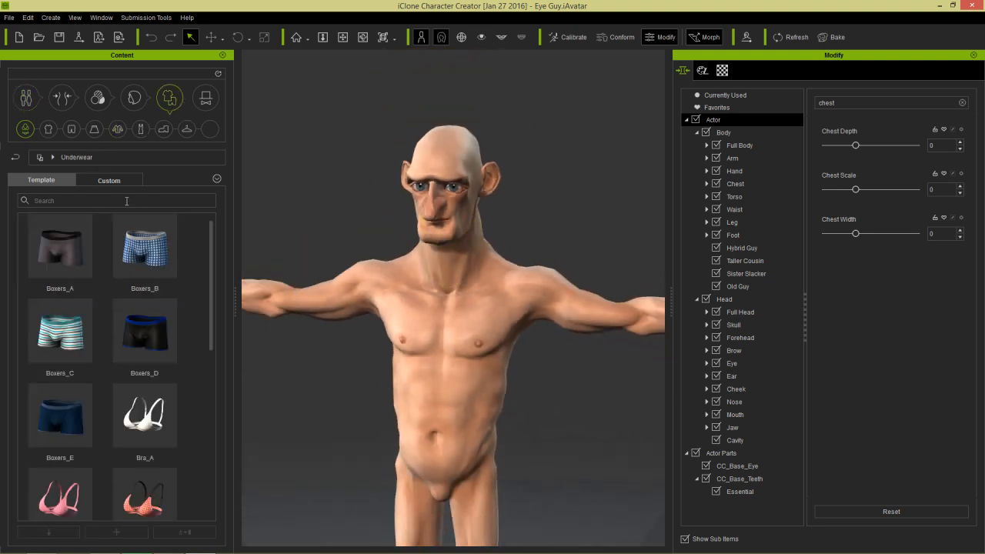
{"action": "left_click", "coordinate": [71, 129]}
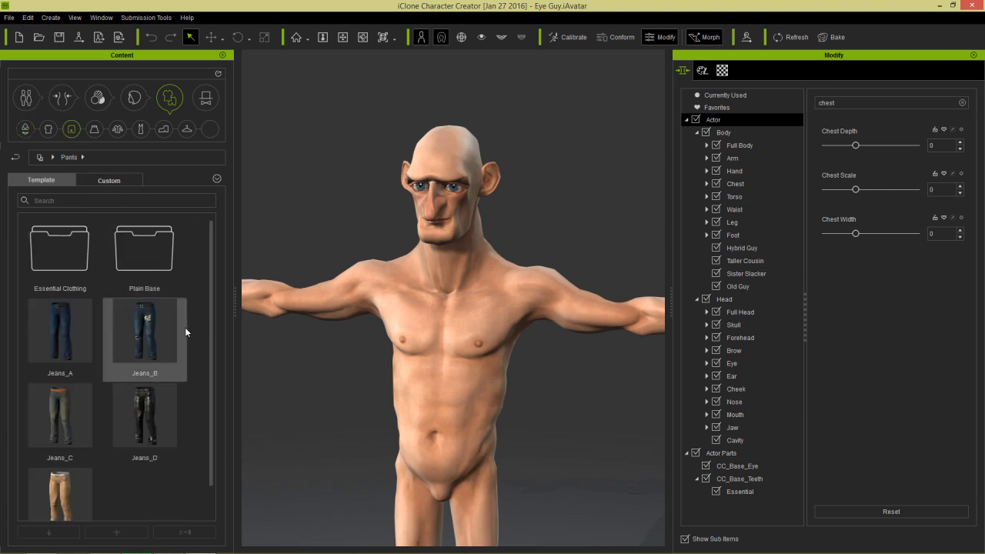
{"action": "double_click", "coordinate": [63, 331]}
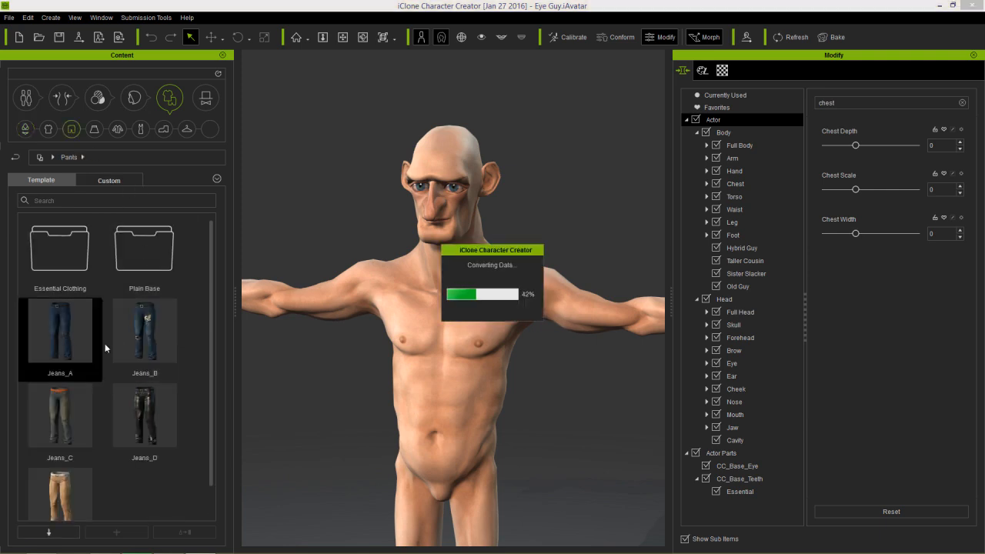
{"action": "left_click", "coordinate": [49, 129]}
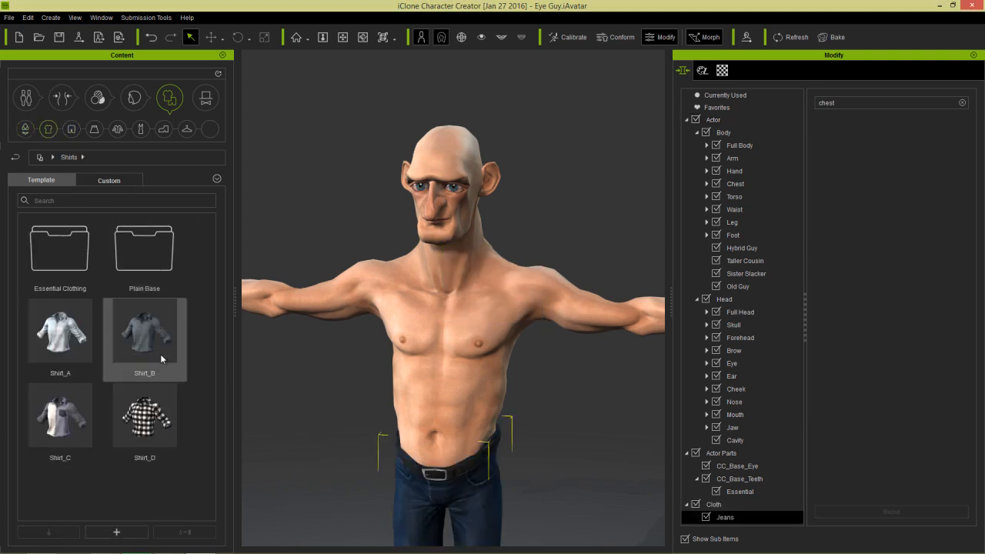
{"action": "double_click", "coordinate": [160, 401]}
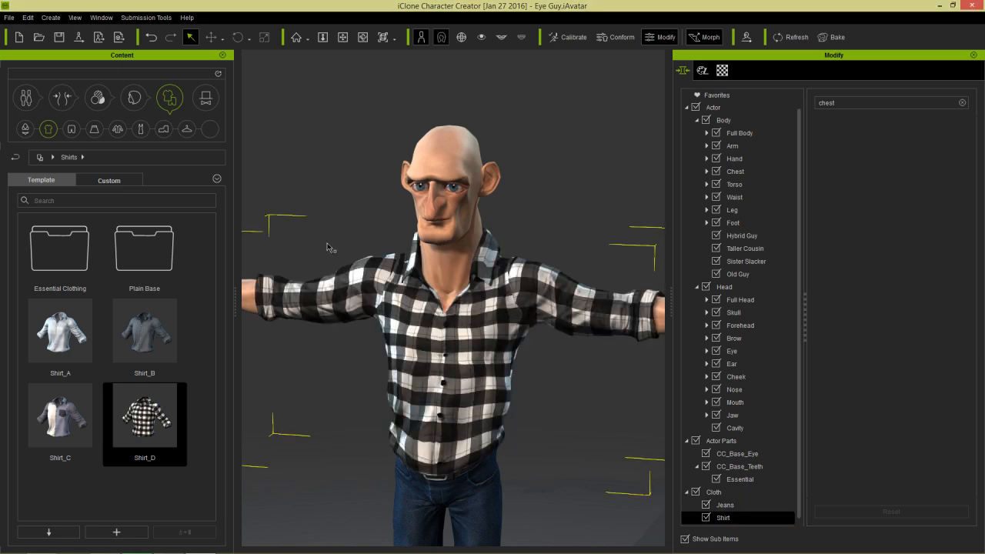
Add the Short Hair hairstyle to the character and check the full outfit.
{"action": "left_click", "coordinate": [135, 98]}
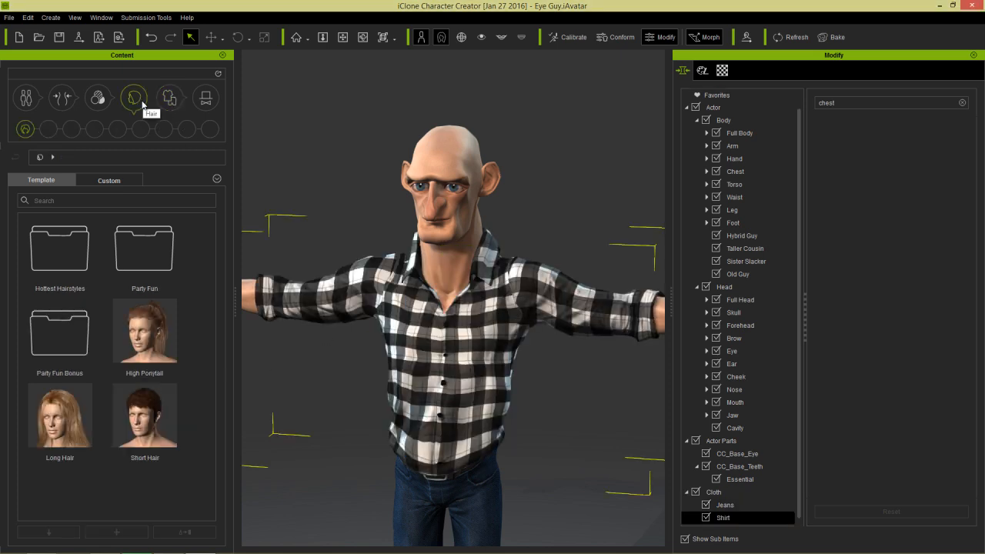
{"action": "double_click", "coordinate": [152, 419]}
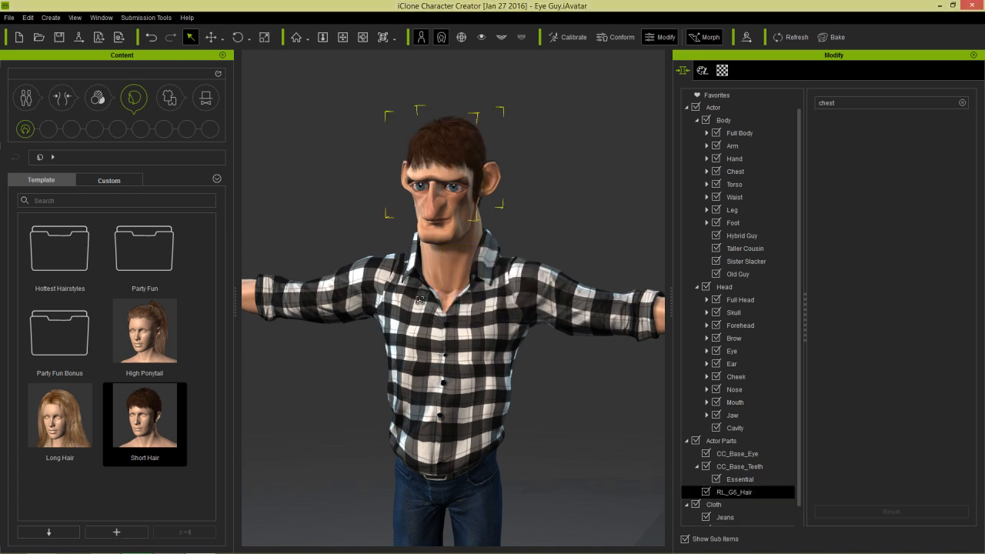
{"action": "right_click_drag", "start_coordinate": [419, 300], "coordinate": [479, 288]}
{"action": "middle_click_drag", "start_coordinate": [479, 285], "coordinate": [446, 235]}
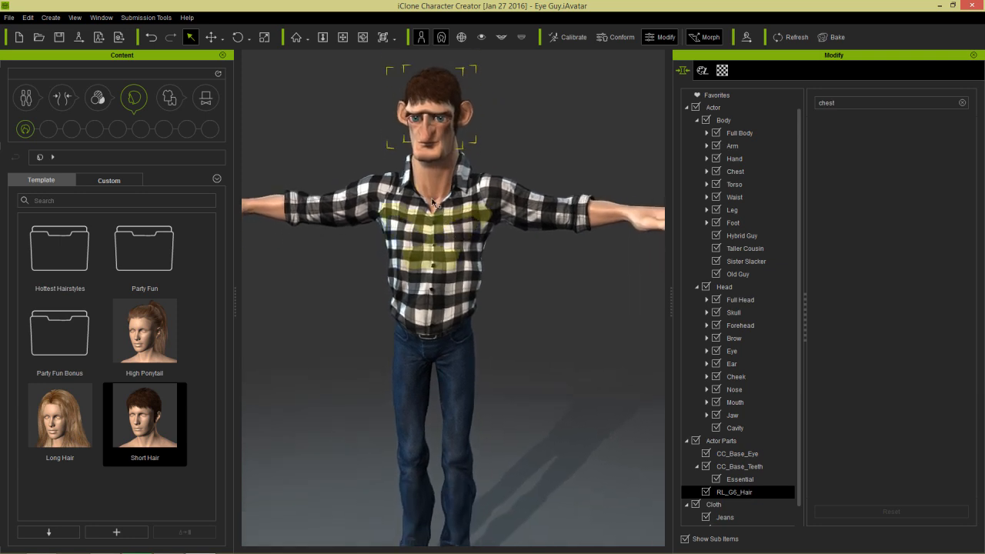
Send the dressed character to iClone and switch to iClone 6 Pro.
{"action": "left_click", "coordinate": [80, 39]}
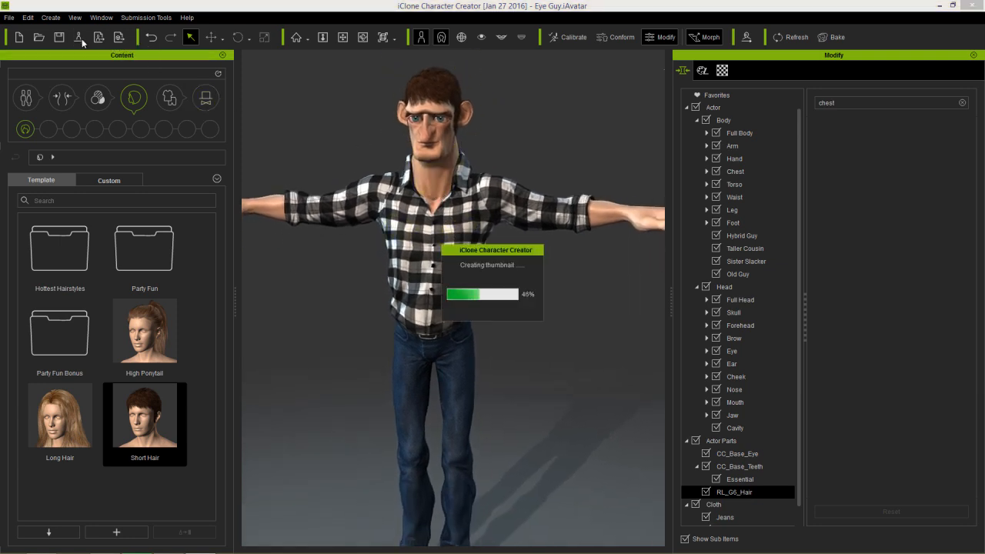
{"action": "key", "text": "alt+Tab"}
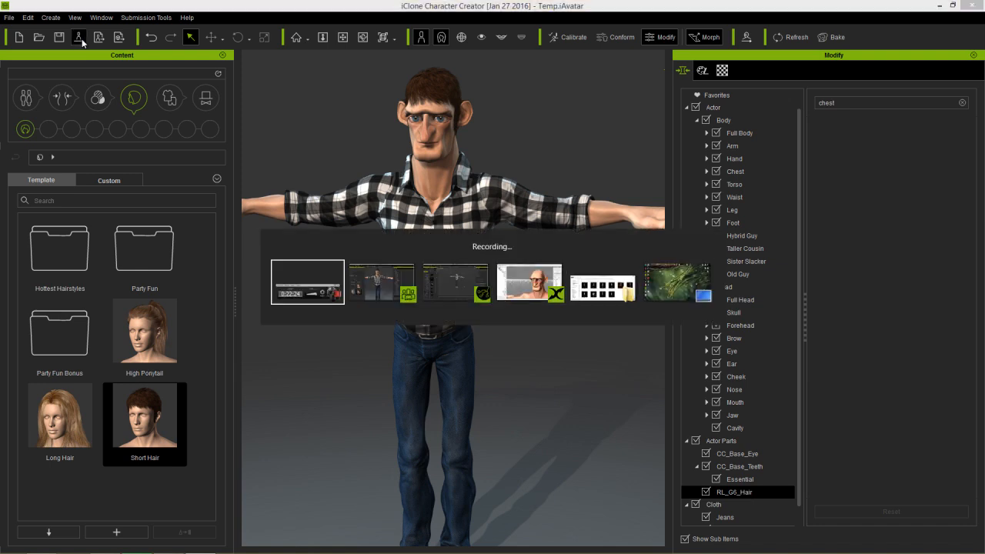
{"action": "key", "text": "alt+Tab"}
{"action": "key", "text": "alt+Tab"}
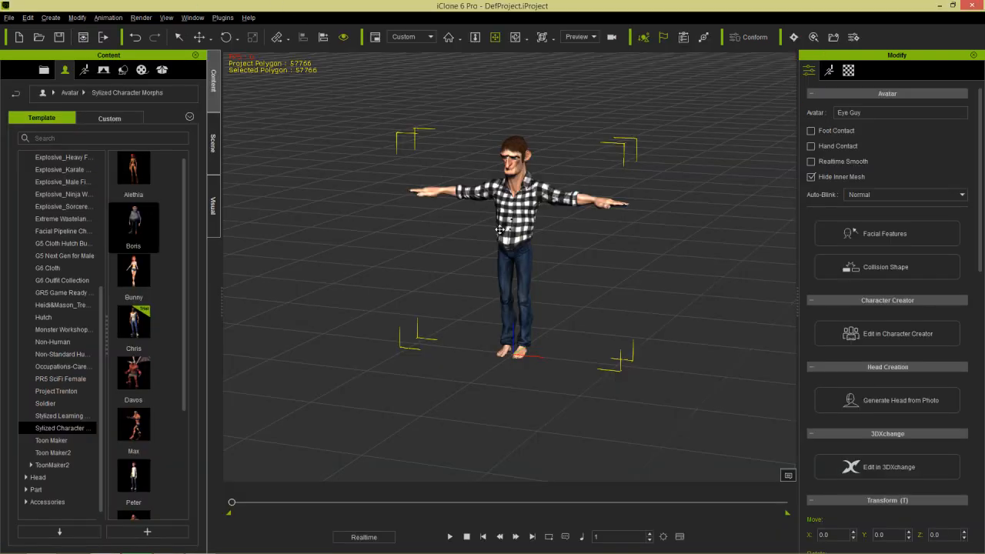
Frame the Eye Guy avatar's head and examine its face and eyes up close.
{"action": "key", "text": "z"}
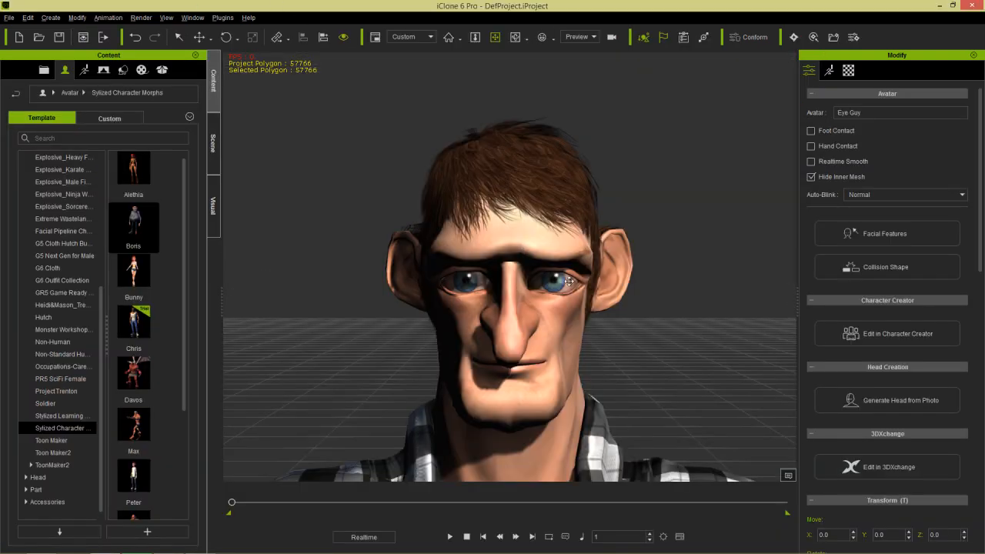
{"action": "scroll", "coordinate": [585, 239], "scroll_direction": "up", "scroll_amount": 2}
{"action": "scroll", "coordinate": [585, 239], "scroll_direction": "down", "scroll_amount": 3}
{"action": "scroll", "coordinate": [585, 239], "scroll_direction": "up", "scroll_amount": 2}
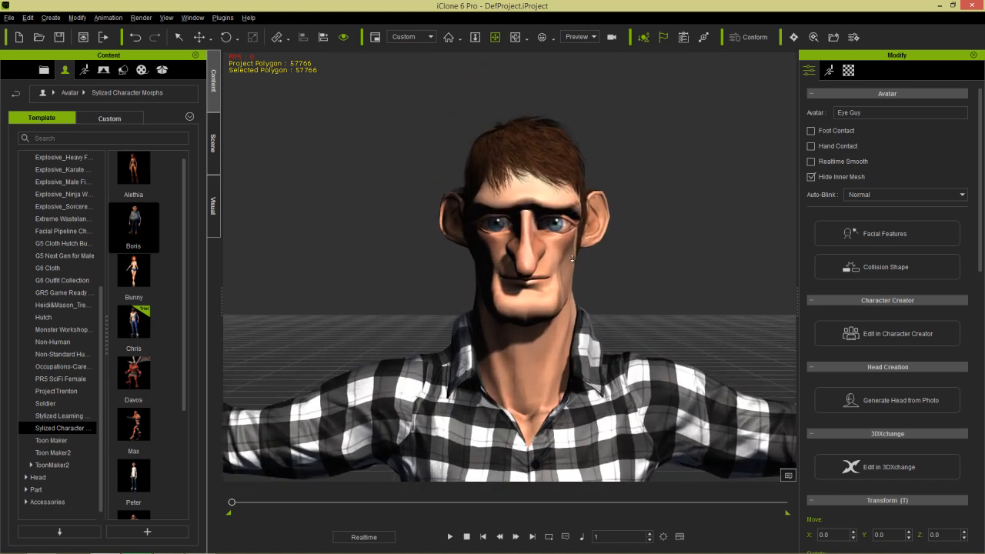
Rotate the Key directional light to about X 63.7, Y 350.6, Z 1.7 over the face, and reselect the Eye Guy avatar.
{"action": "left_click", "coordinate": [585, 249]}
{"action": "left_click_drag", "start_coordinate": [548, 240], "coordinate": [541, 240]}
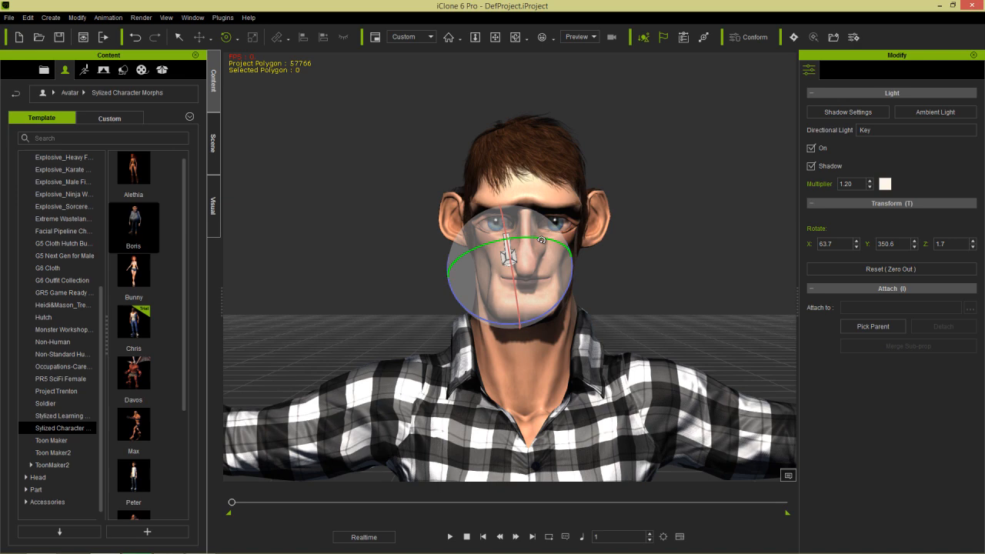
{"action": "left_click", "coordinate": [554, 269]}
{"action": "middle_click_drag", "start_coordinate": [550, 269], "coordinate": [516, 323]}
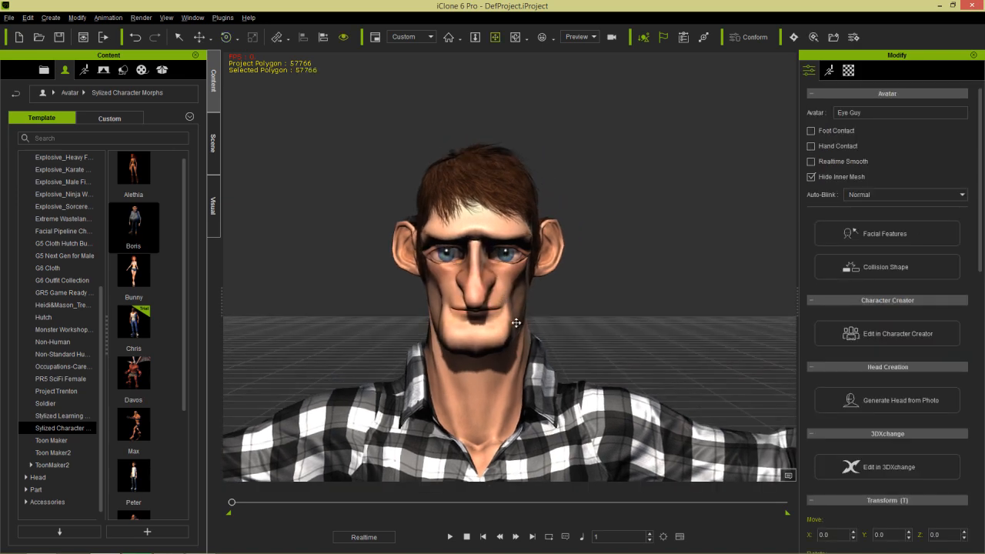
{"action": "mouse_move", "coordinate": [515, 323]}
{"action": "right_mouse_down"}
{"action": "mouse_move", "coordinate": [554, 325]}
{"action": "mouse_move", "coordinate": [514, 331]}
{"action": "right_mouse_up"}
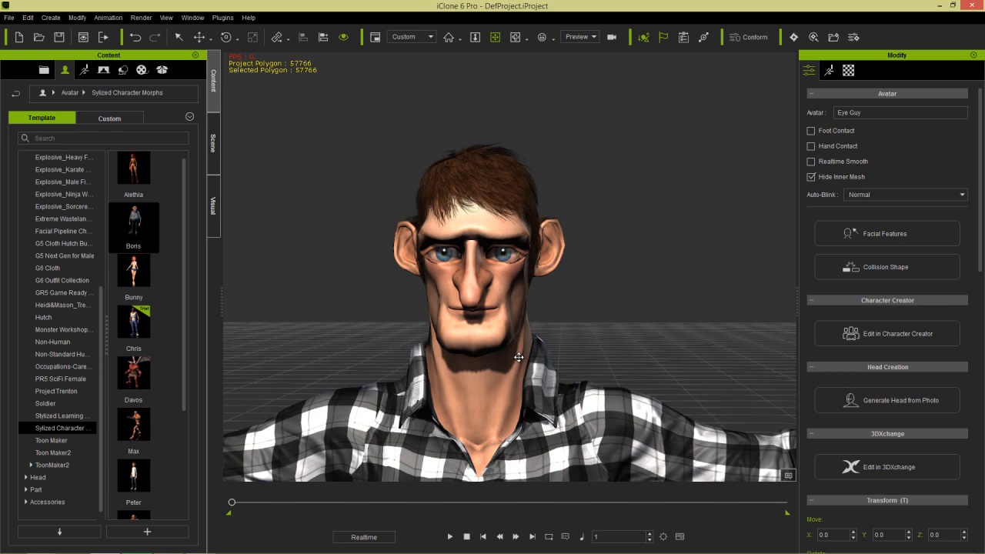
Start Face Puppet for the avatar and preview the second full-face control with the 00_Christian profile.
{"action": "left_click", "coordinate": [827, 72]}
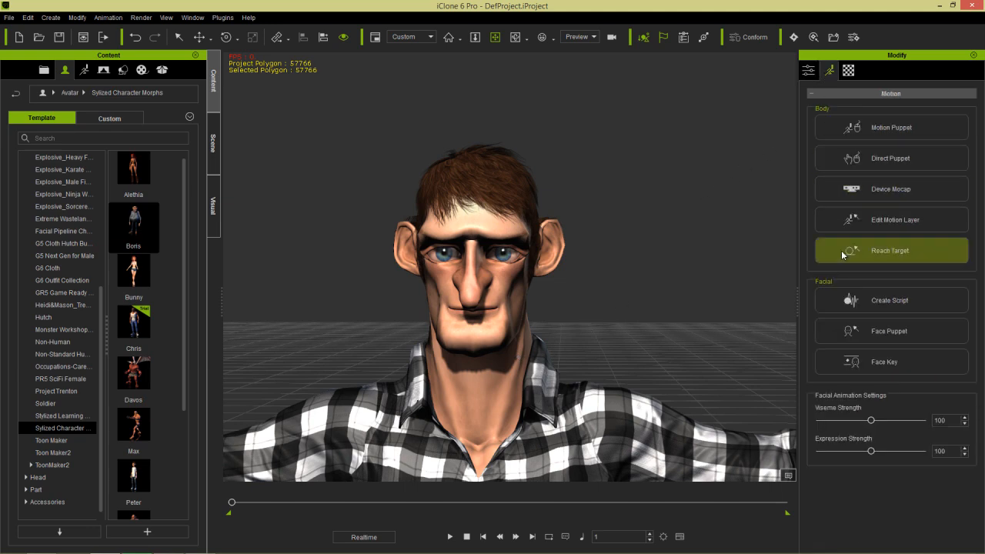
{"action": "left_click", "coordinate": [884, 334]}
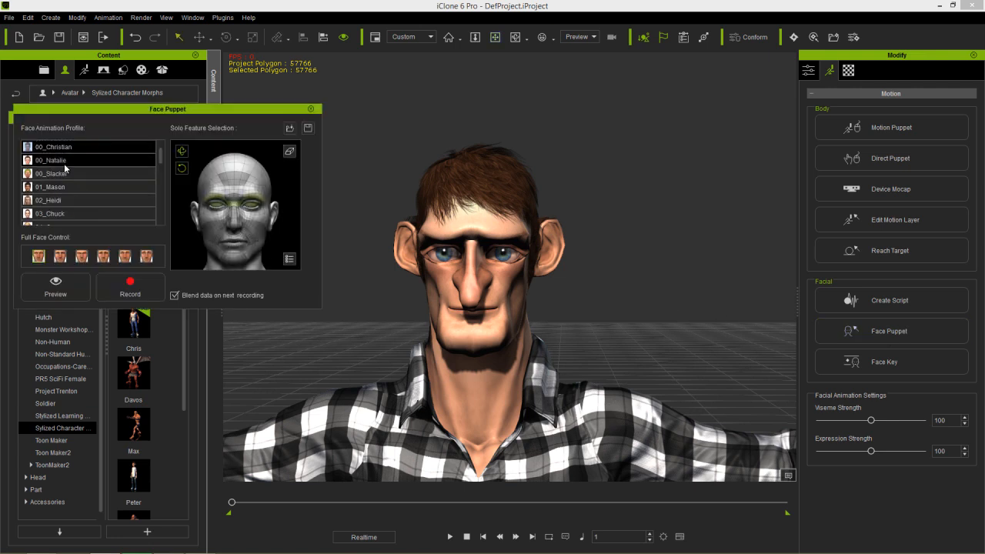
{"action": "left_click", "coordinate": [60, 256]}
{"action": "key", "text": "space"}
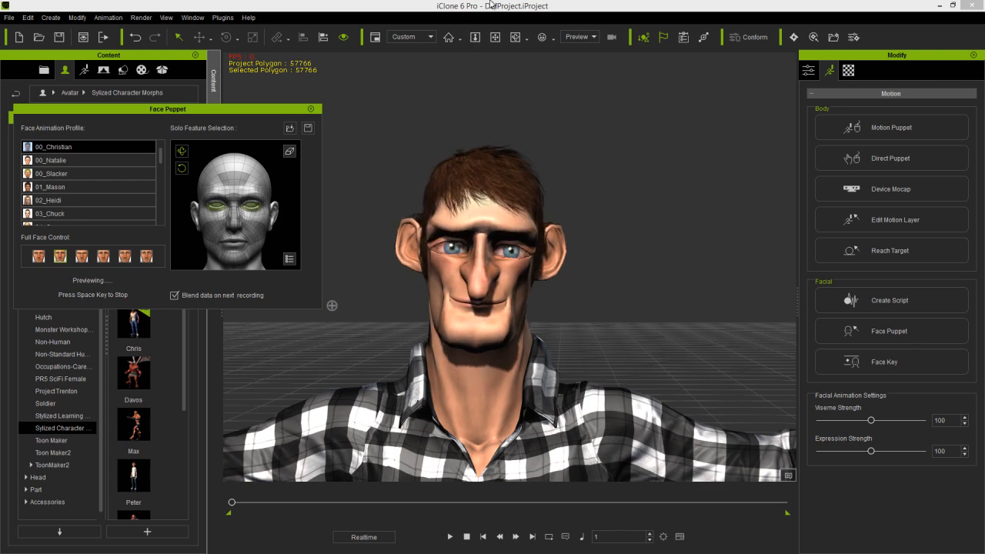
{"action": "key", "text": "space"}
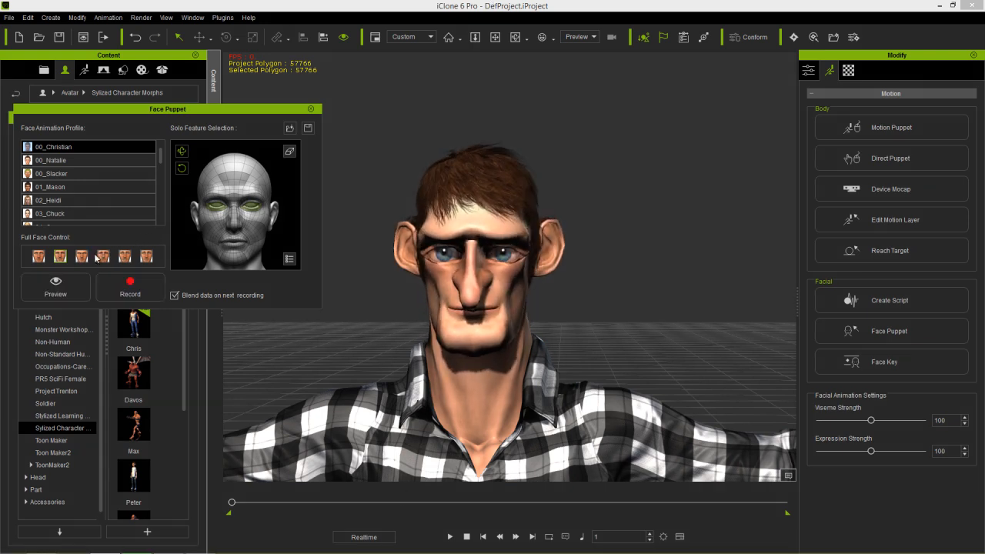
Preview the third full-face control on the avatar's face and close Face Puppet.
{"action": "key", "text": "space"}
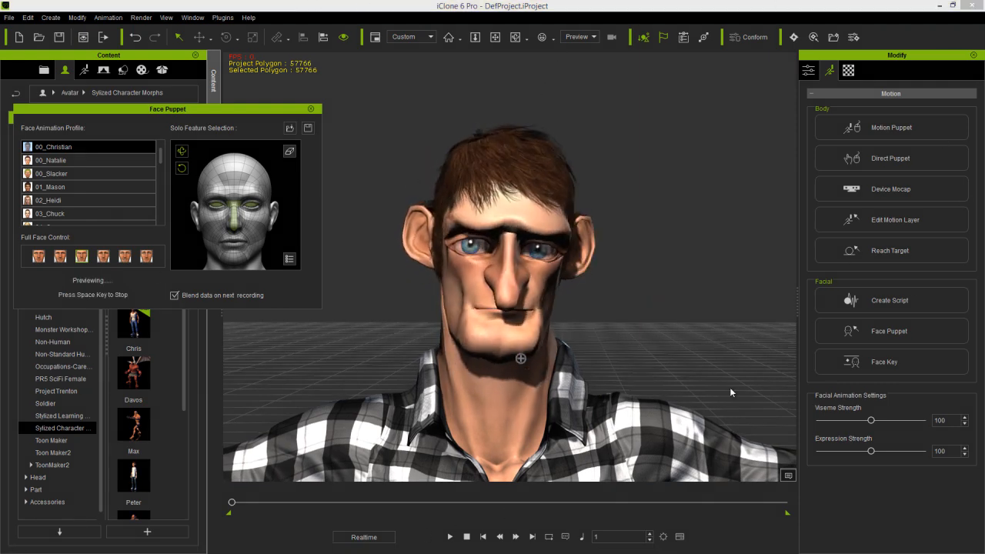
{"action": "key", "text": "space"}
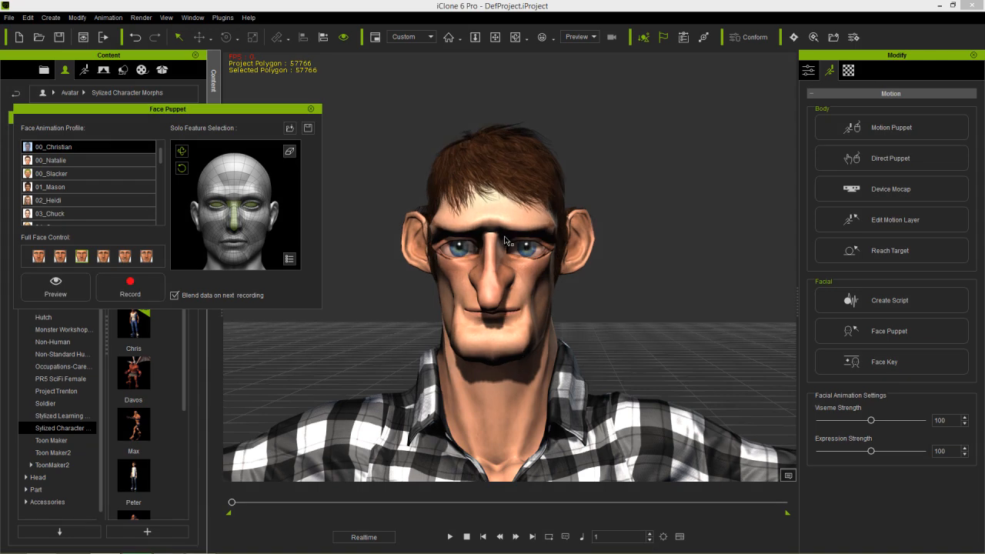
{"action": "left_click", "coordinate": [311, 110]}
Examine the dressed character's head and upper body from the side and the front.
{"action": "right_click_drag", "start_coordinate": [640, 352], "coordinate": [514, 357]}
{"action": "scroll", "coordinate": [541, 262], "scroll_direction": "up", "scroll_amount": 3}
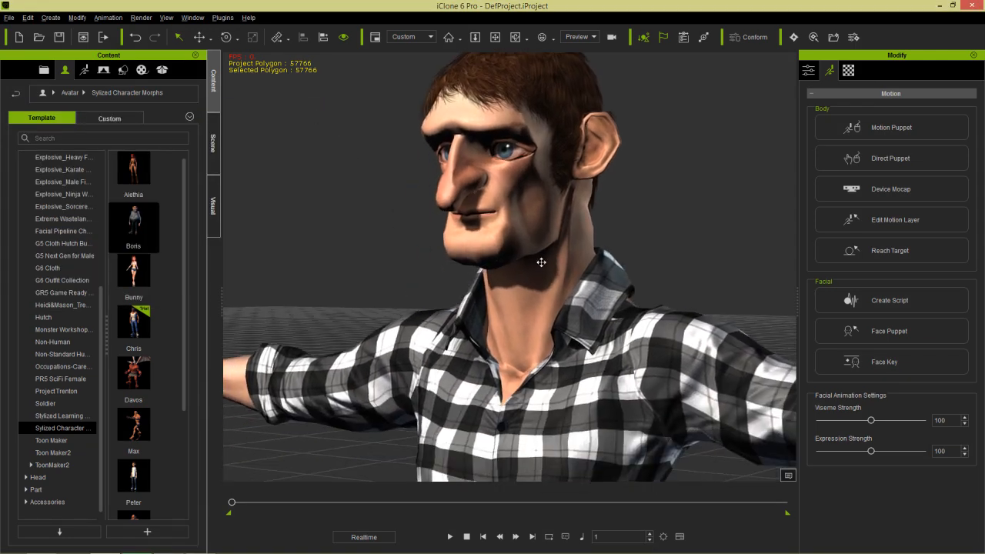
{"action": "scroll", "coordinate": [544, 283], "scroll_direction": "down", "scroll_amount": 2}
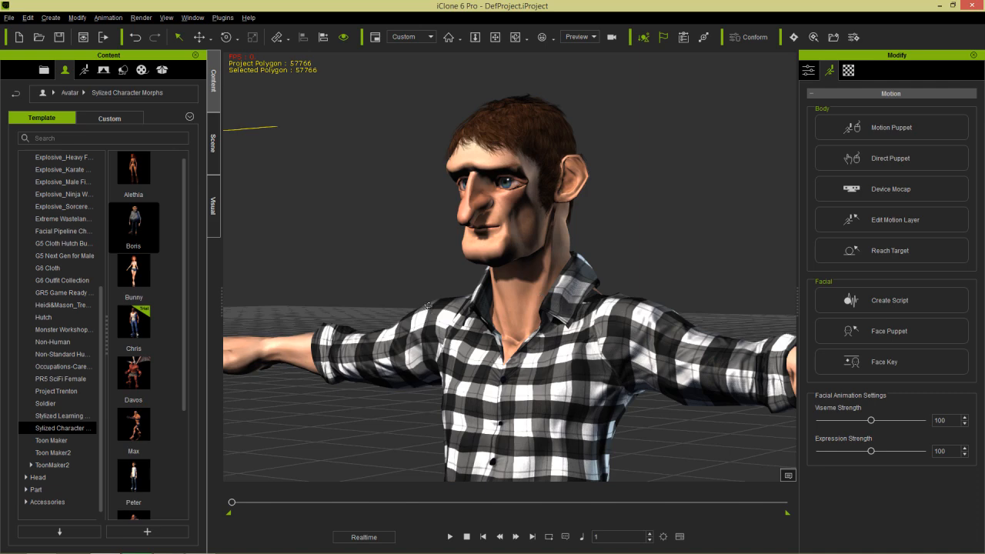
{"action": "right_click_drag", "start_coordinate": [428, 306], "coordinate": [534, 303]}
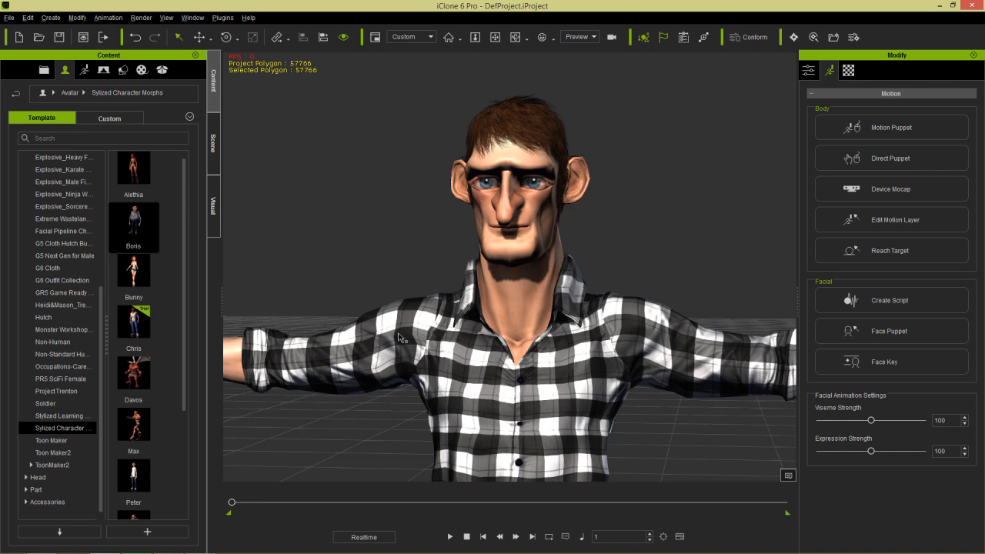
{"action": "right_click_drag", "start_coordinate": [402, 338], "coordinate": [387, 407]}
{"action": "middle_click_drag", "start_coordinate": [565, 178], "coordinate": [559, 203]}
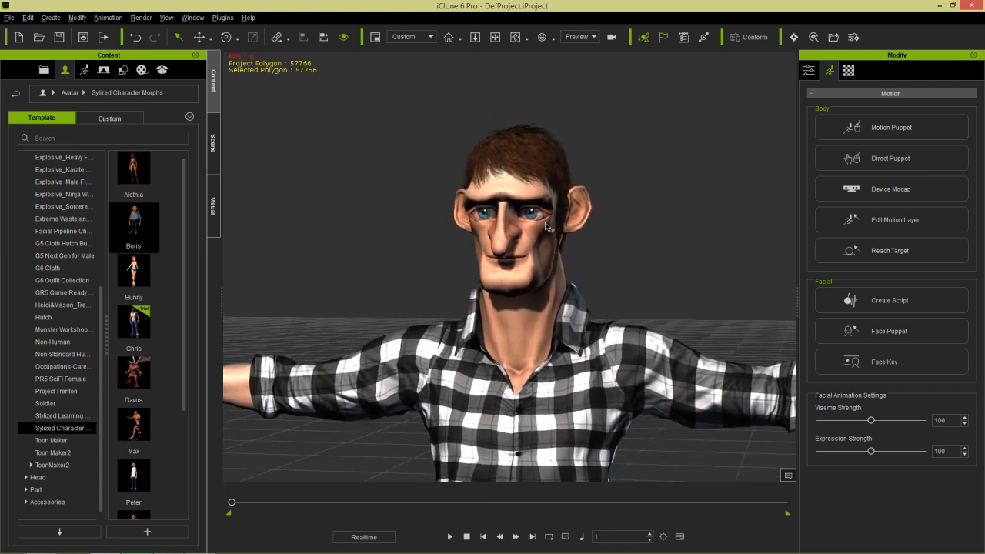